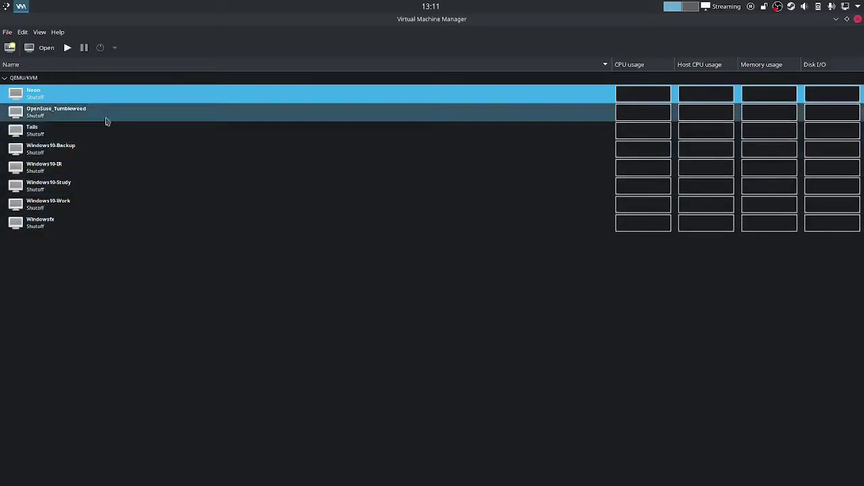
Show the QEMU/KVM connection's storage details and select the default pool at /var/lib/libvirt/images
click(25, 33)
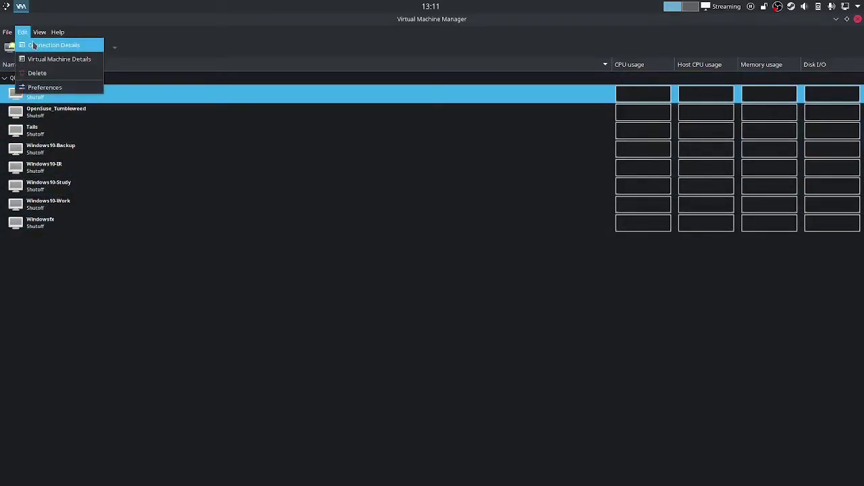
click(34, 45)
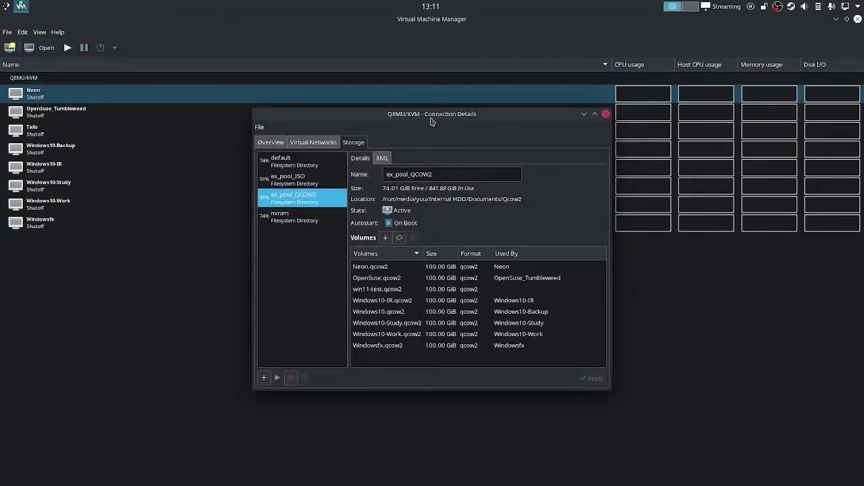
click(303, 165)
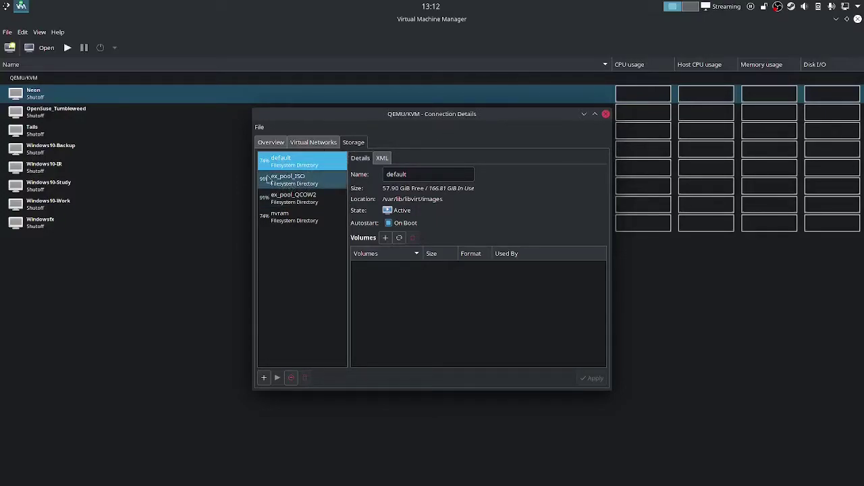
Review ex_pool_ISO's first ISO image, then display the ex_pool_QCOW2 pool's qcow2 volumes
click(283, 188)
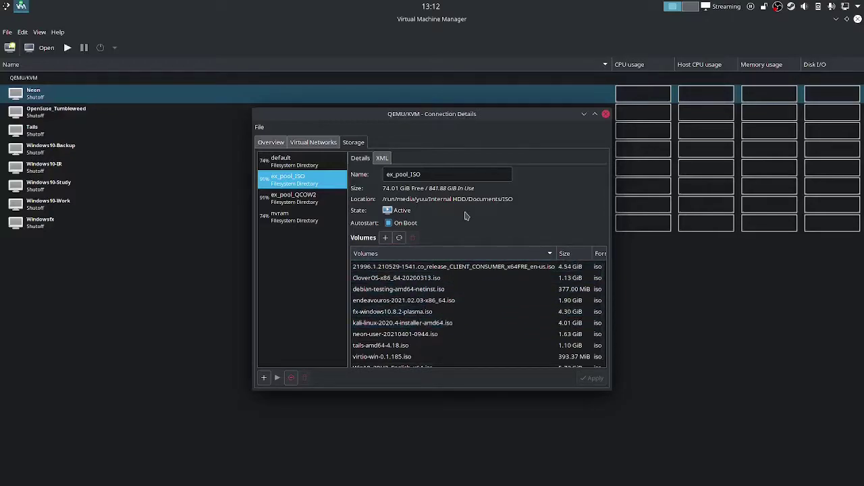
click(472, 267)
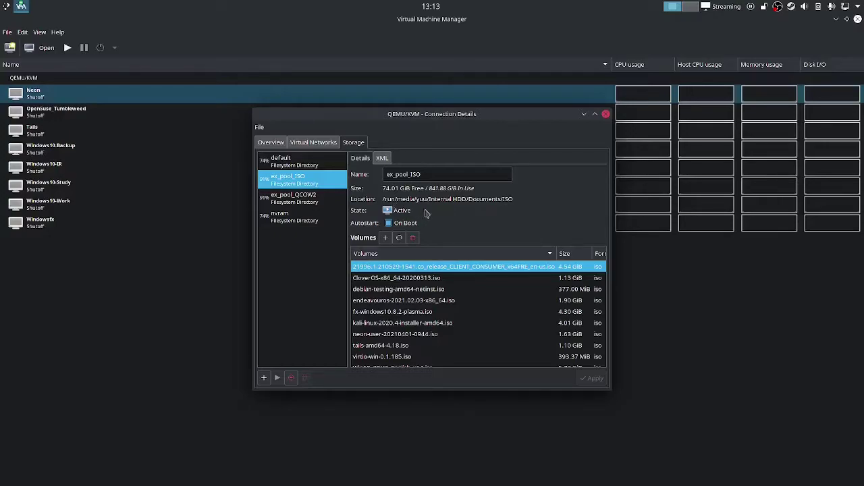
click(331, 202)
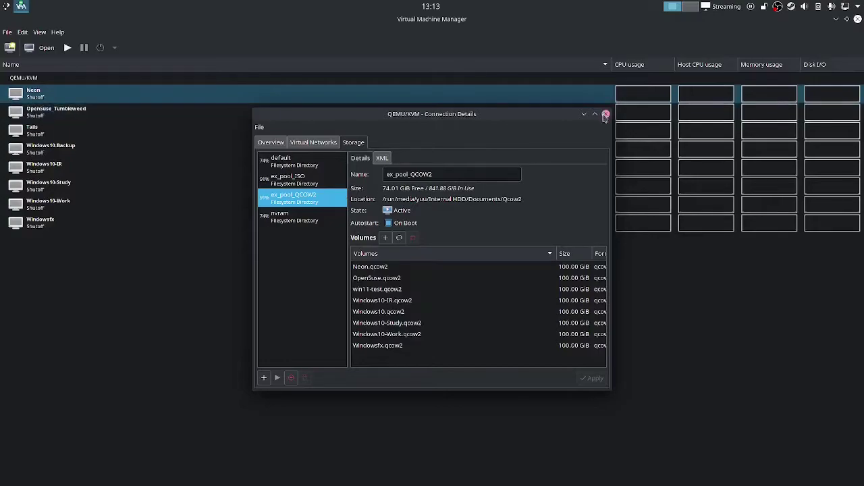
Close Connection Details and start a new VM from local install media (ISO or CDROM)
key(ctrl+w)
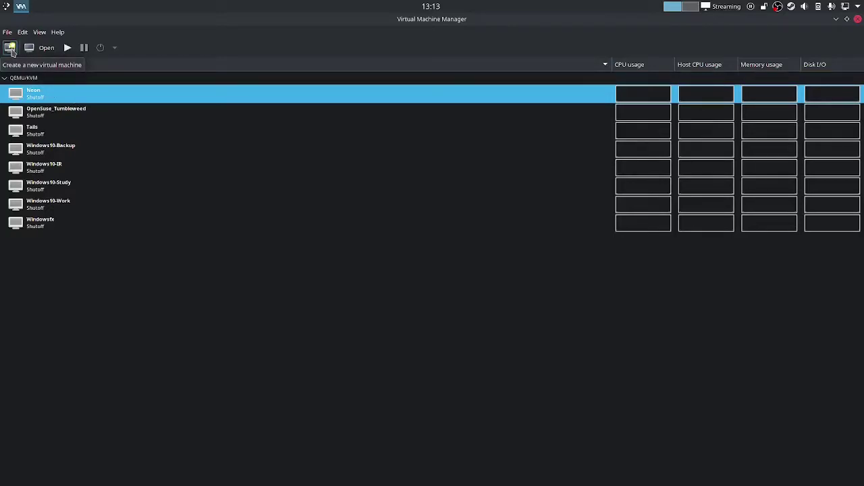
click(10, 48)
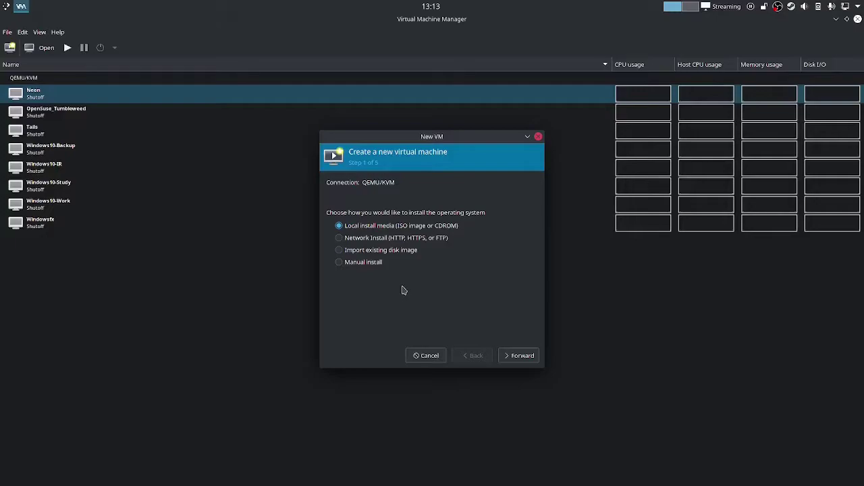
click(520, 359)
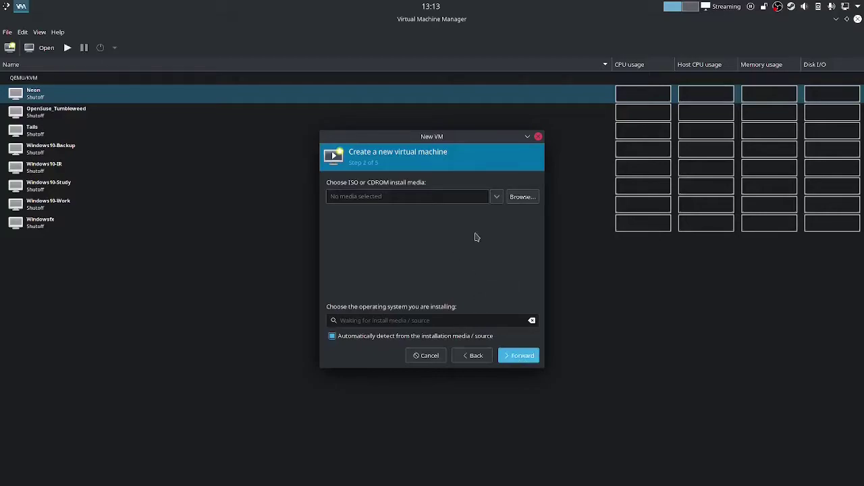
Use the 21996 CLIENT_CONSUMER ISO from ex_pool_ISO as install media, detected as Windows 10
click(521, 198)
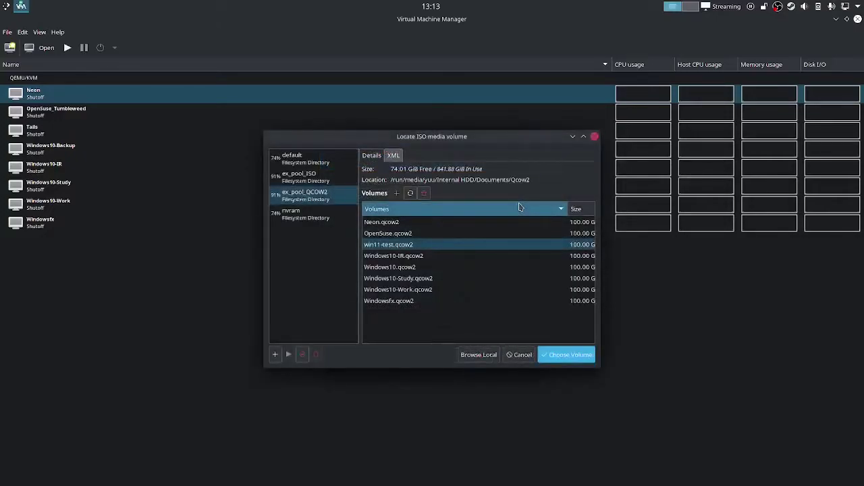
click(323, 184)
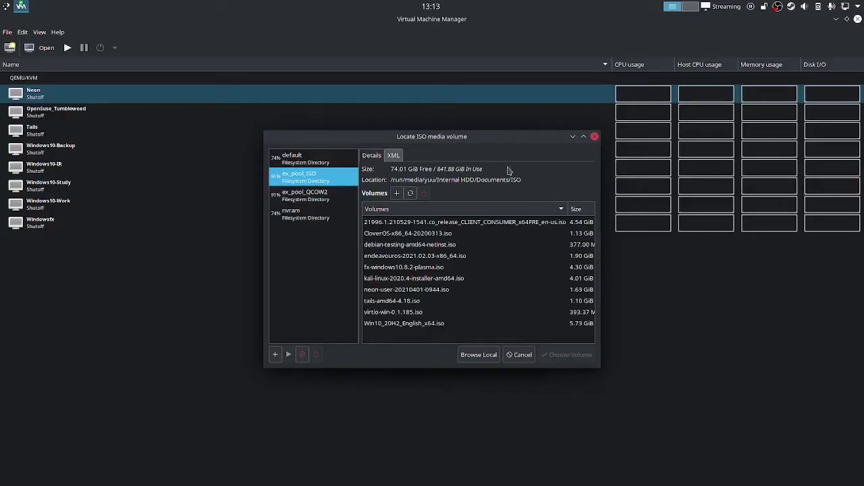
click(503, 225)
click(586, 356)
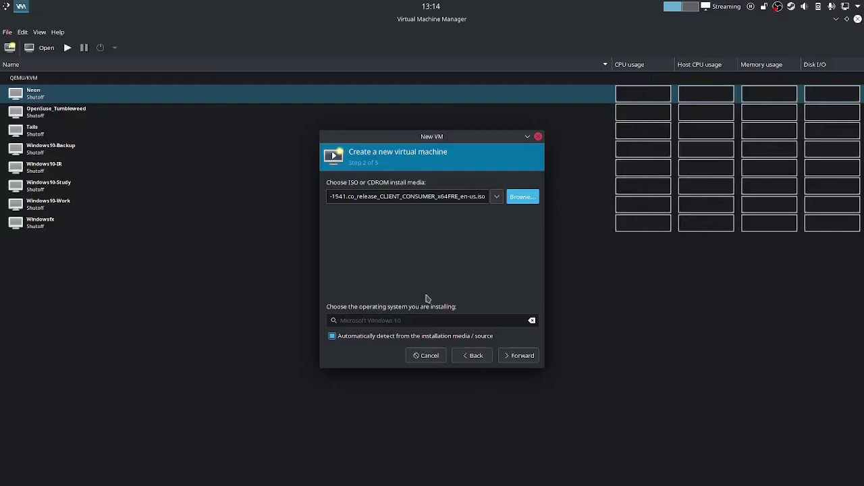
click(512, 357)
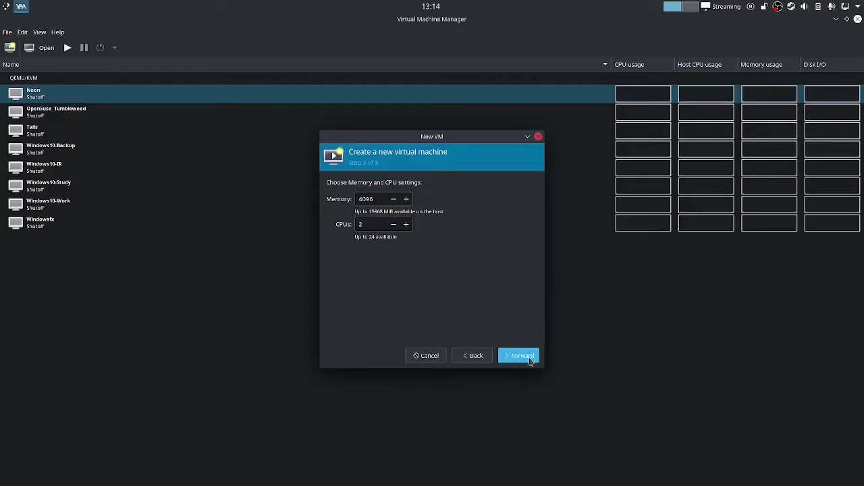
Keep 4096 MiB memory and 2 CPUs, and pick custom storage from the ex_pool_QCOW2 pool
click(531, 361)
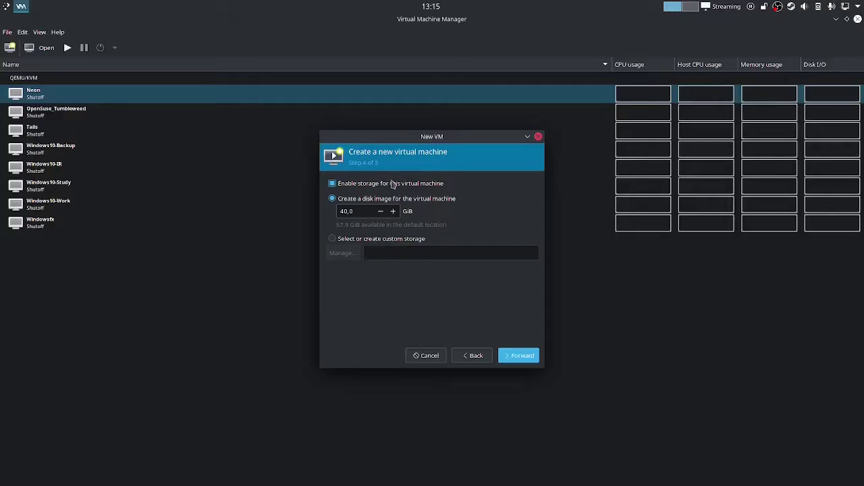
click(364, 243)
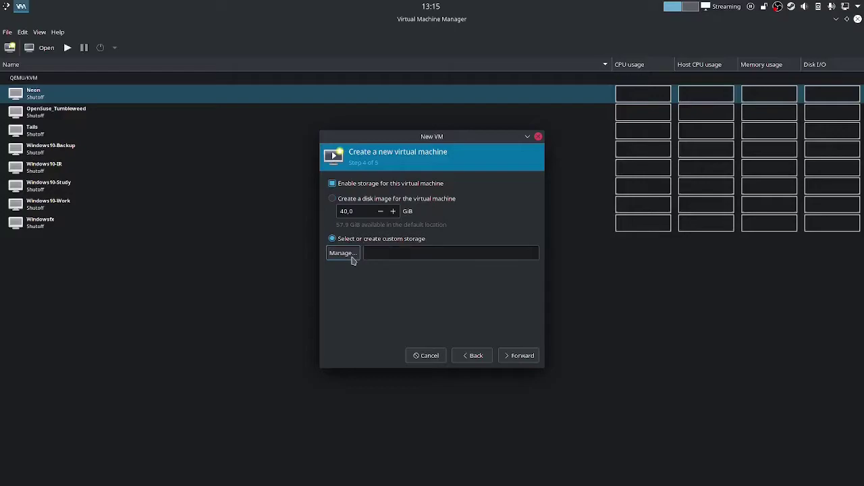
click(342, 254)
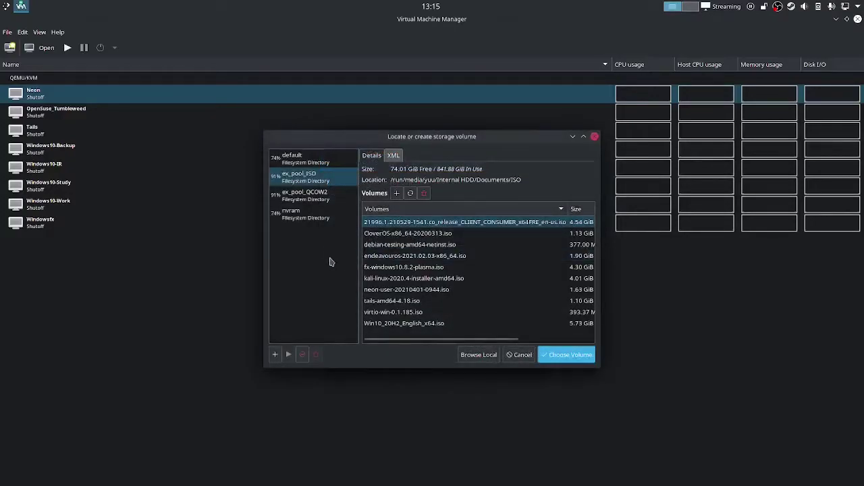
click(314, 196)
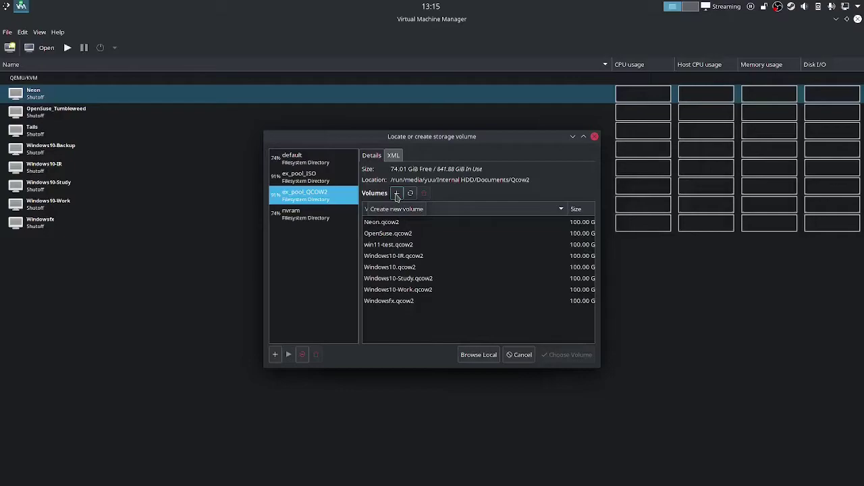
Create a 100 GiB win11.qcow2 volume in ex_pool_QCOW2 and use it as the VM's disk
click(397, 194)
text(win10)
double_click(400, 207)
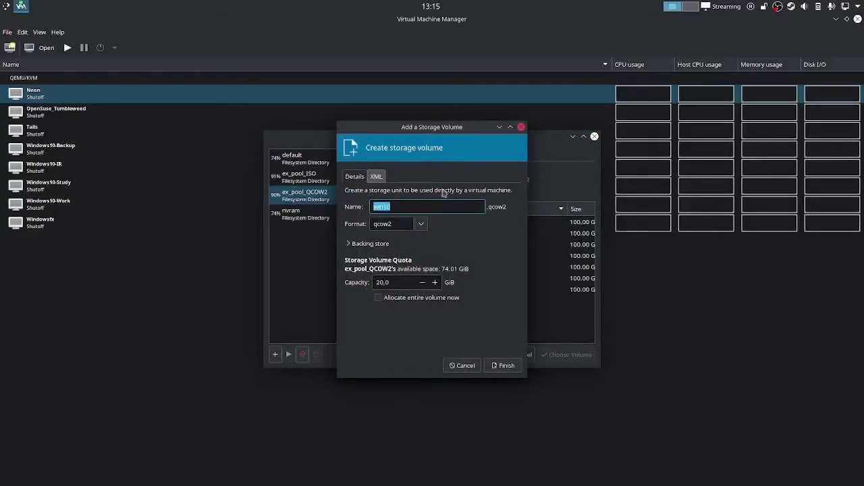
text(win11)
click(382, 283)
key(BackSpace)
key(BackSpace)
text(100)
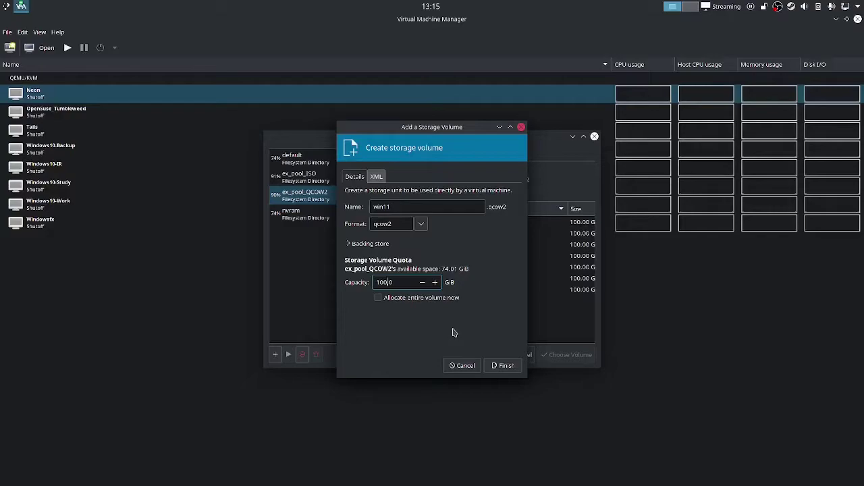
click(507, 366)
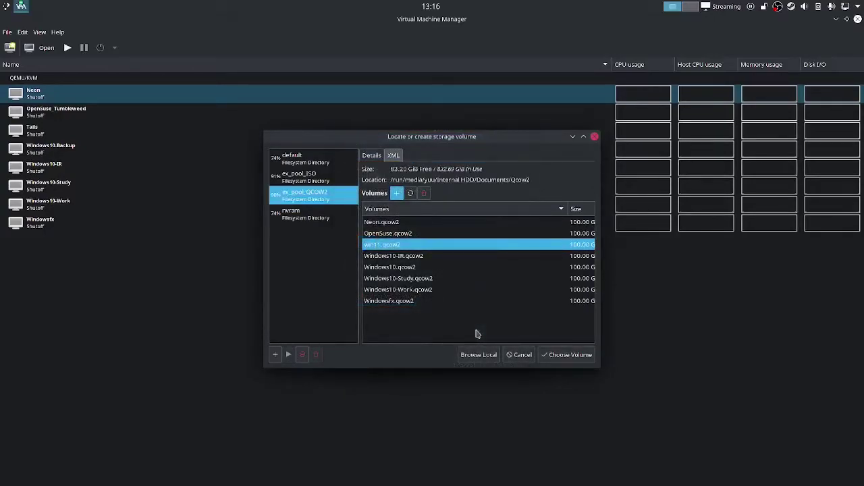
click(551, 358)
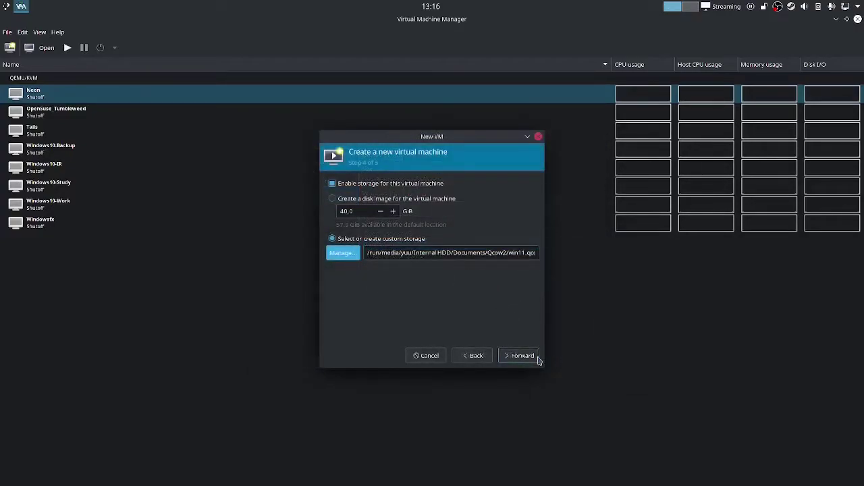
click(525, 355)
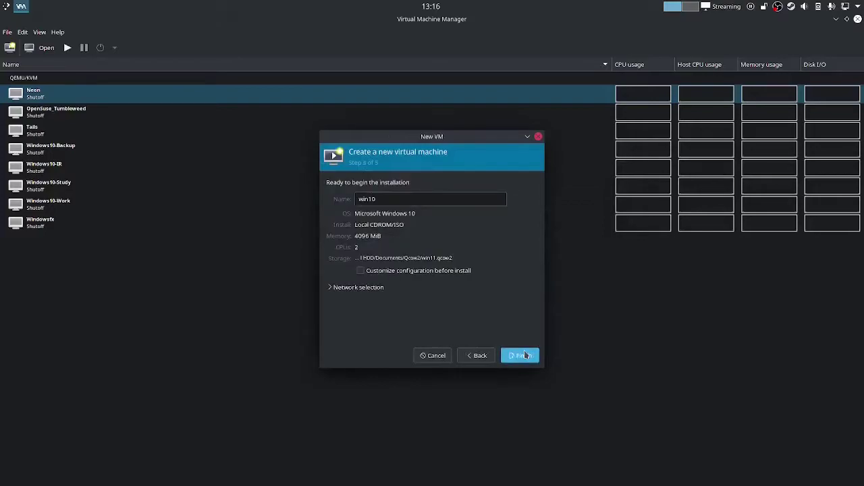
Name the VM Win11 and finish with 'Customize configuration before install' enabled
double_click(399, 195)
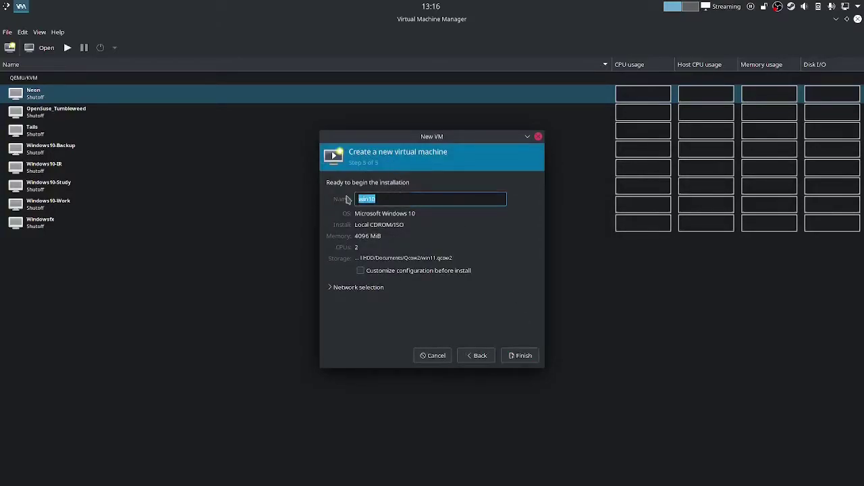
text(Win11)
click(377, 272)
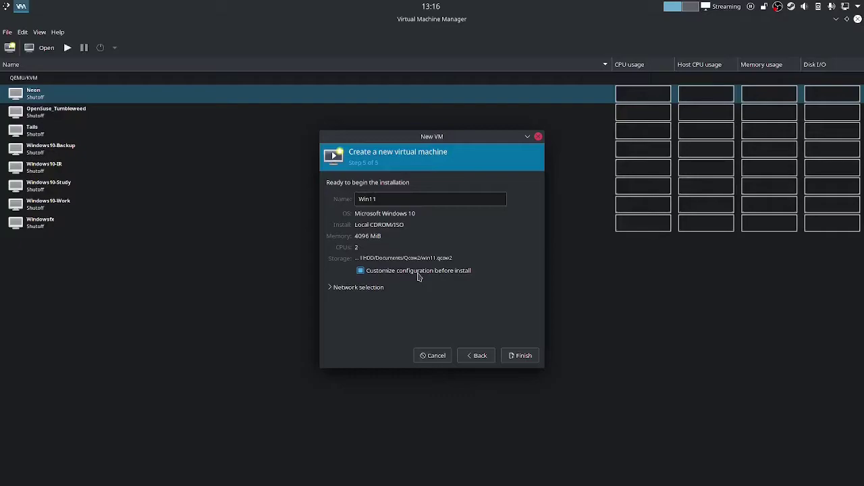
click(530, 358)
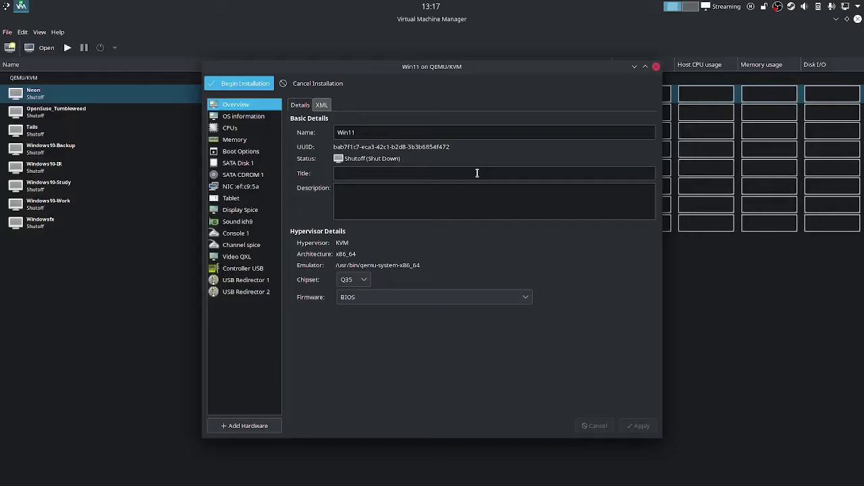
Keep BIOS as the Win11 VM's firmware on the Q35 Overview page
click(526, 297)
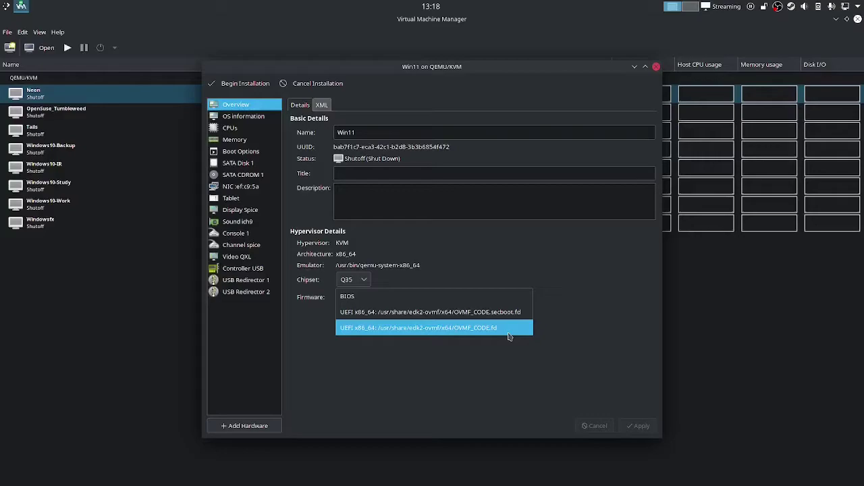
key(Up)
key(Up)
key(Return)
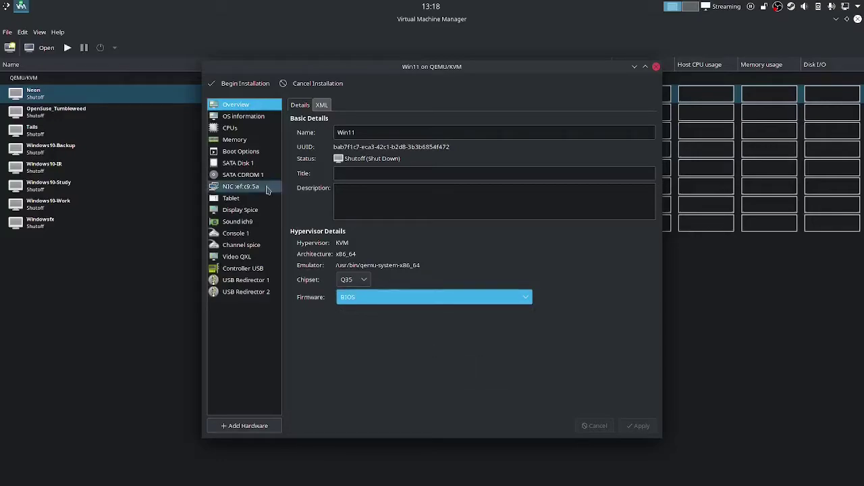
Apply a manual CPU topology of 1 socket, 11 cores and 2 threads (22 vCPUs)
click(252, 132)
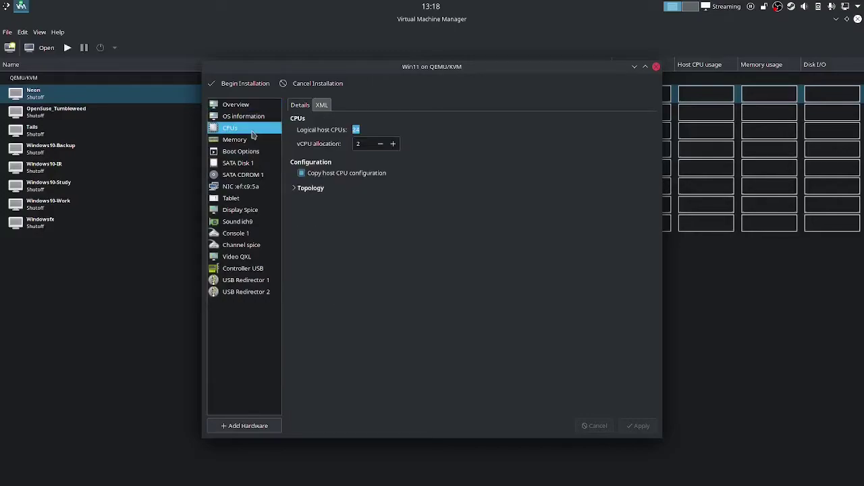
click(353, 130)
click(295, 189)
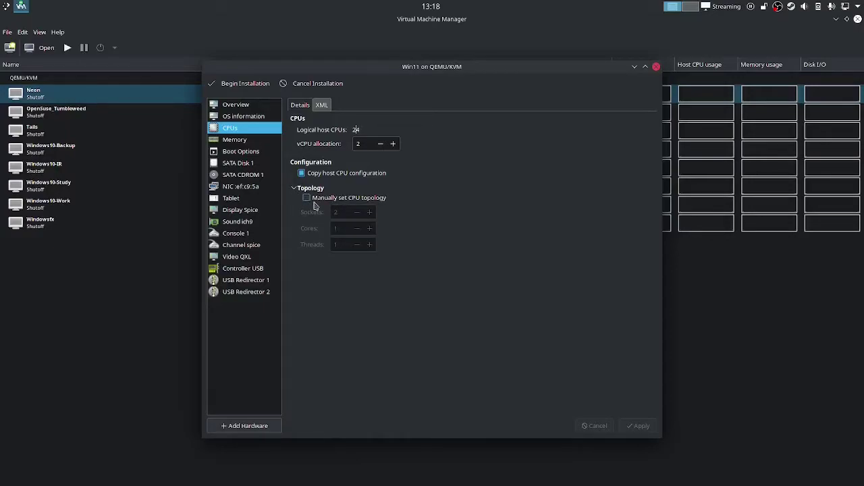
click(314, 201)
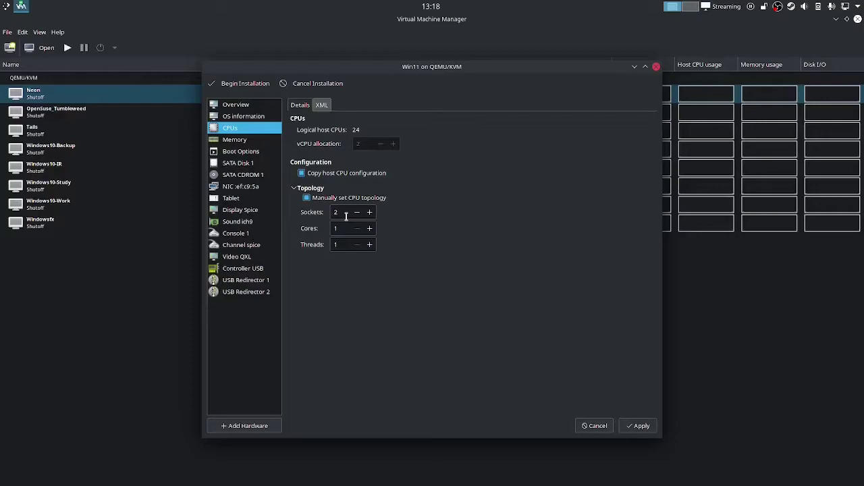
double_click(346, 214)
text(1)
click(345, 228)
text(1)
double_click(345, 244)
text(2)
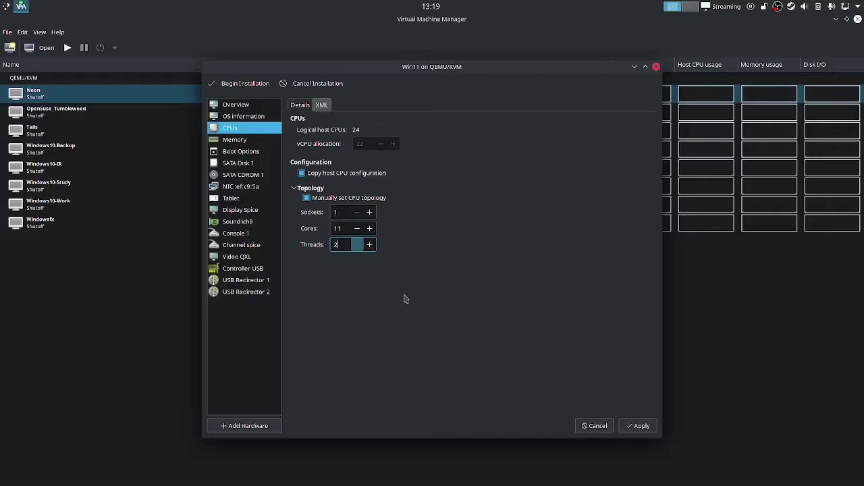
click(637, 426)
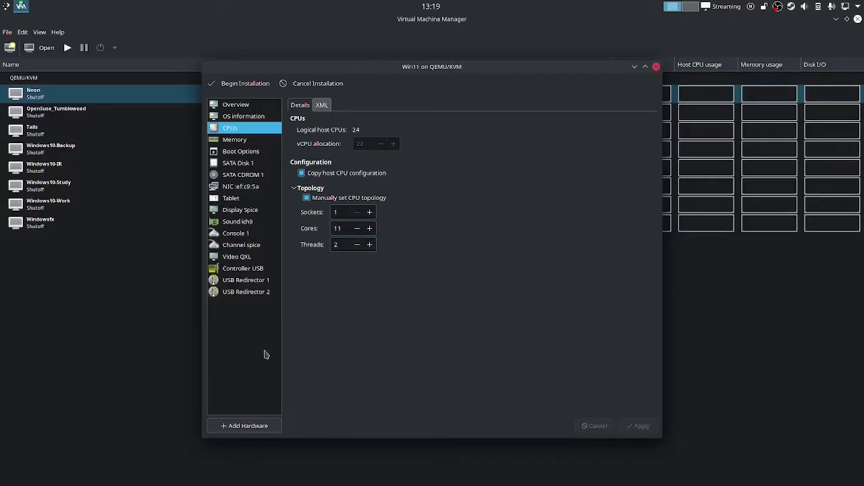
click(267, 164)
Switch the main SATA disk's bus to VirtIO and apply it
click(419, 153)
click(404, 217)
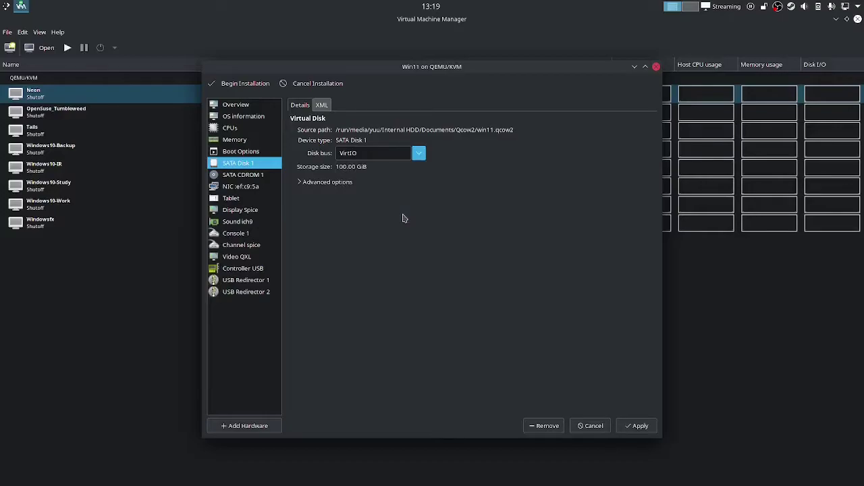
click(638, 426)
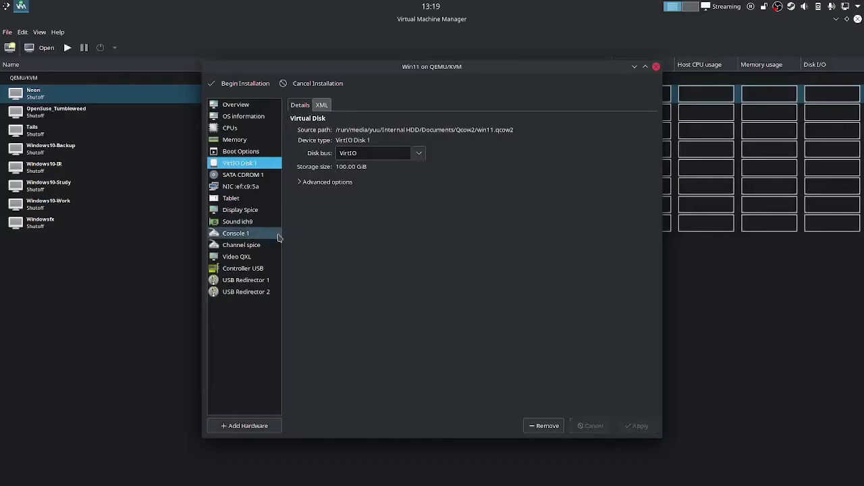
Remove the network interface and the tablet device from the Win11 VM
click(263, 187)
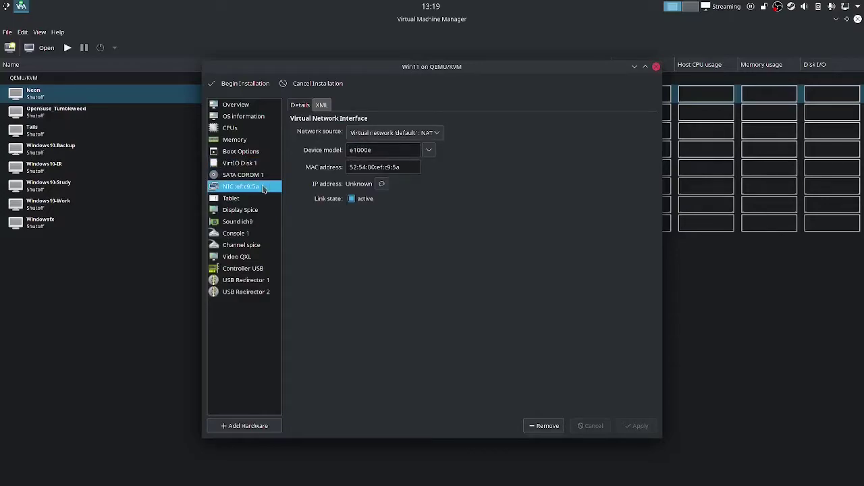
right_click(264, 189)
click(291, 207)
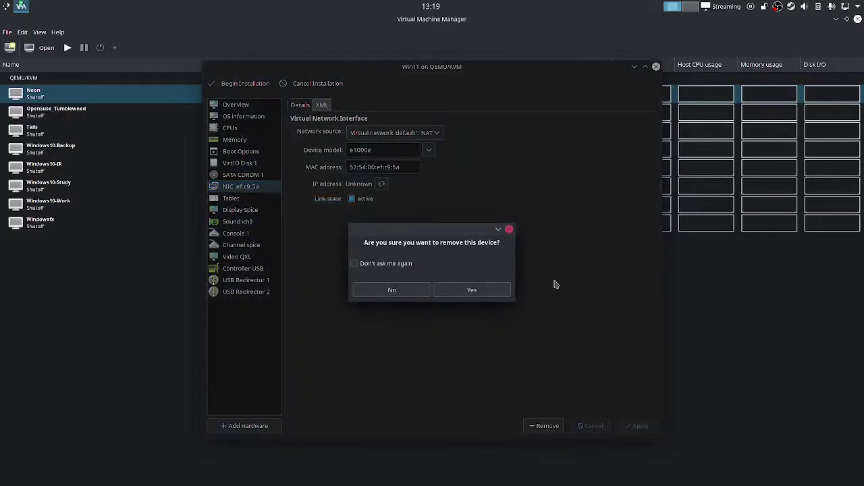
click(507, 290)
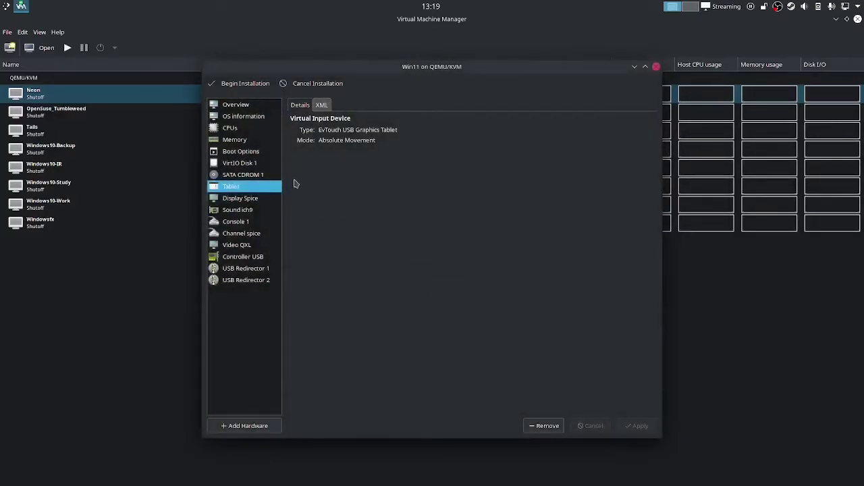
right_click(270, 187)
click(297, 205)
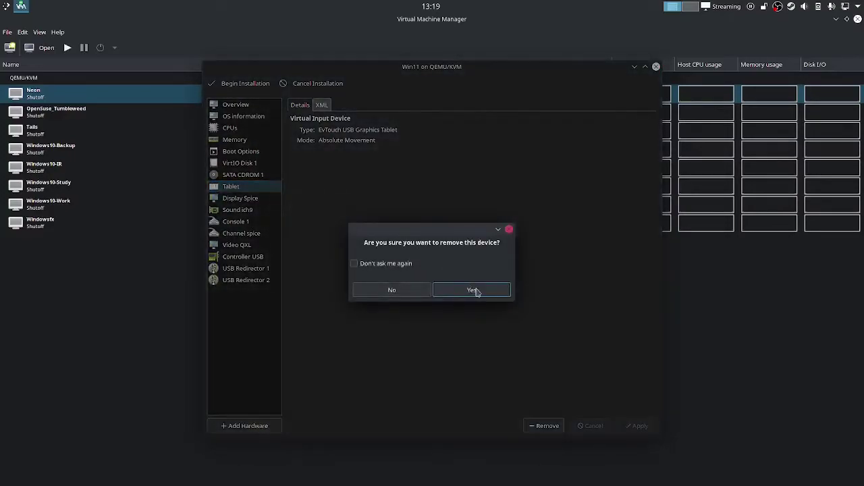
click(476, 290)
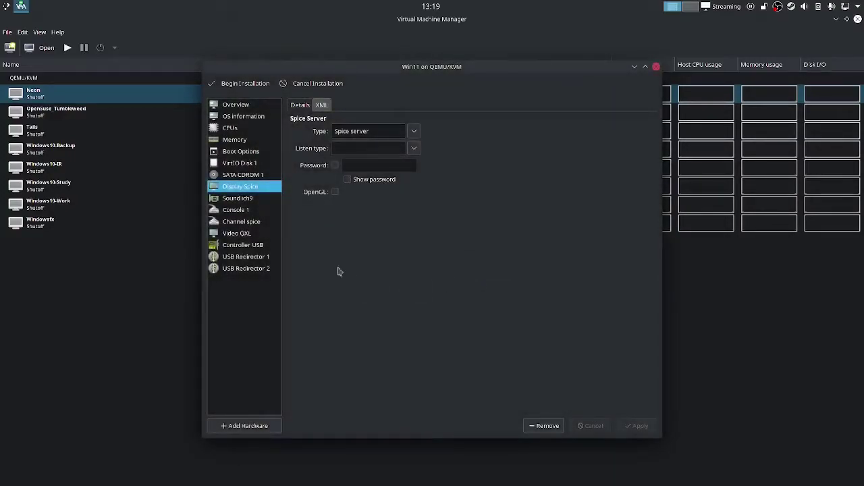
Set the video model to Virtio with 3D acceleration and apply it
click(255, 234)
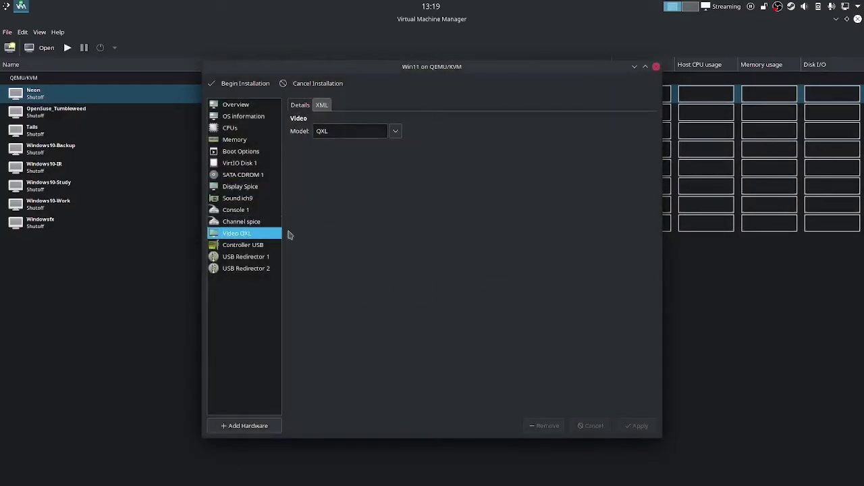
click(395, 132)
click(357, 211)
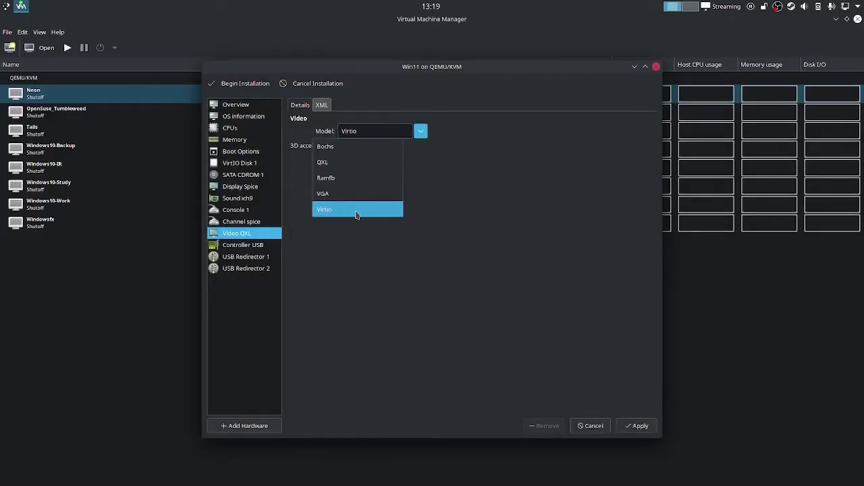
click(639, 426)
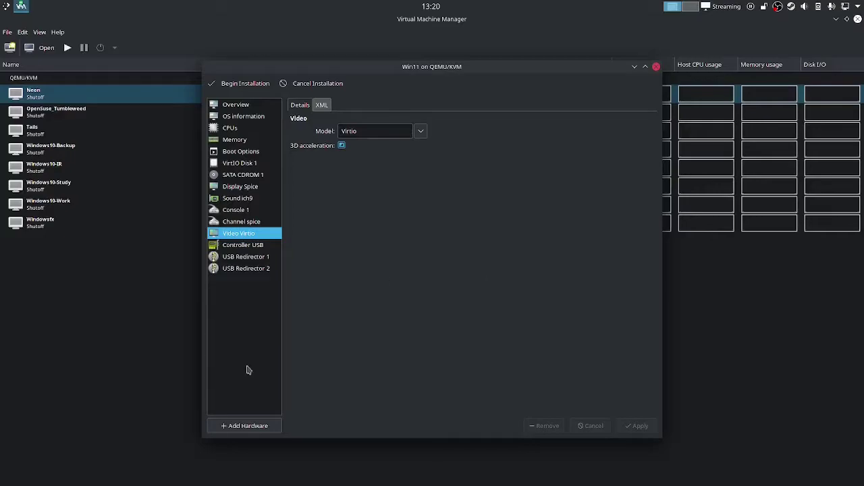
Add a CDROM storage device holding virtio-win-0.1.185.iso from ex_pool_ISO and review SATA CDROM 2
click(252, 425)
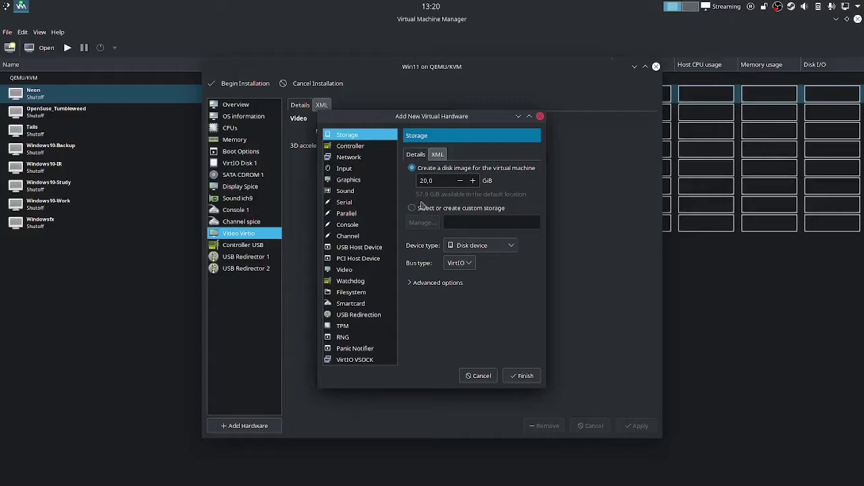
click(511, 254)
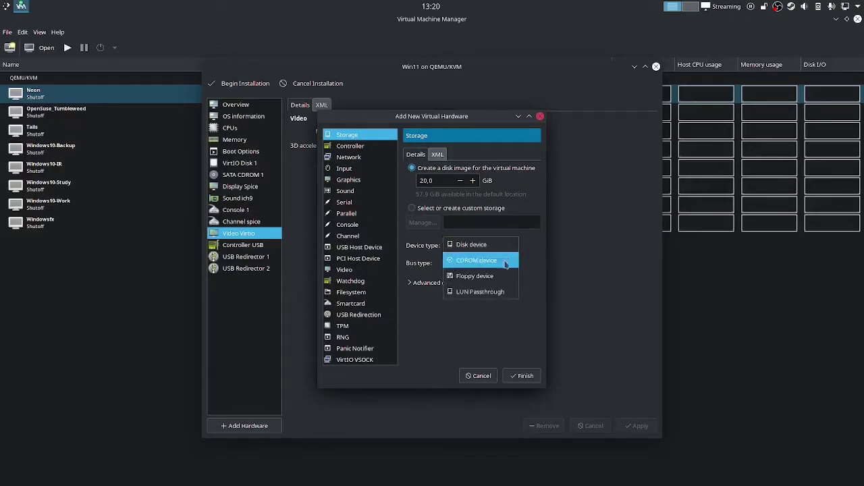
click(505, 266)
click(423, 222)
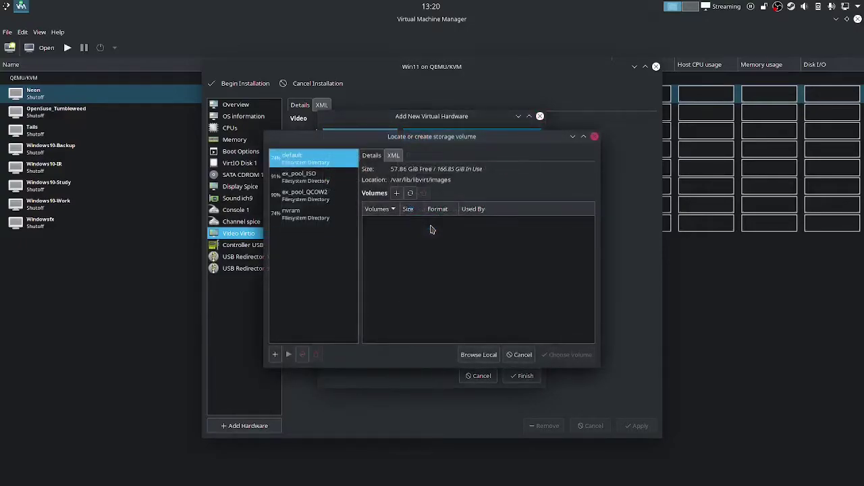
click(331, 203)
click(329, 177)
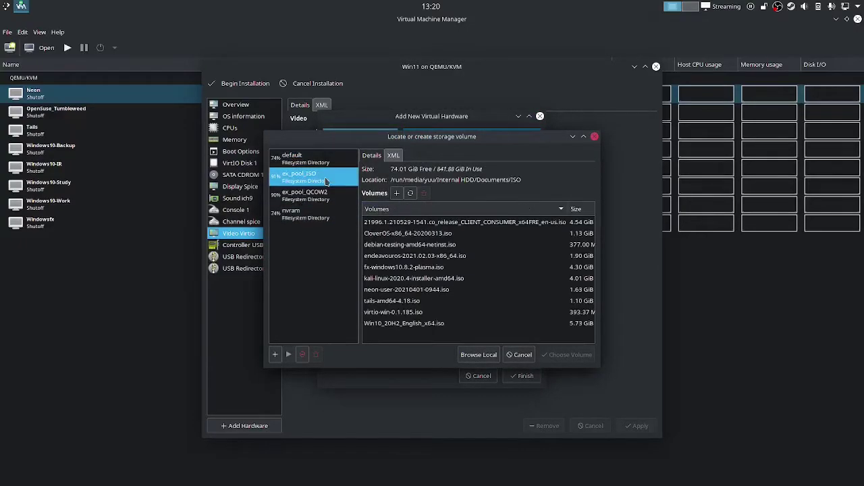
click(418, 312)
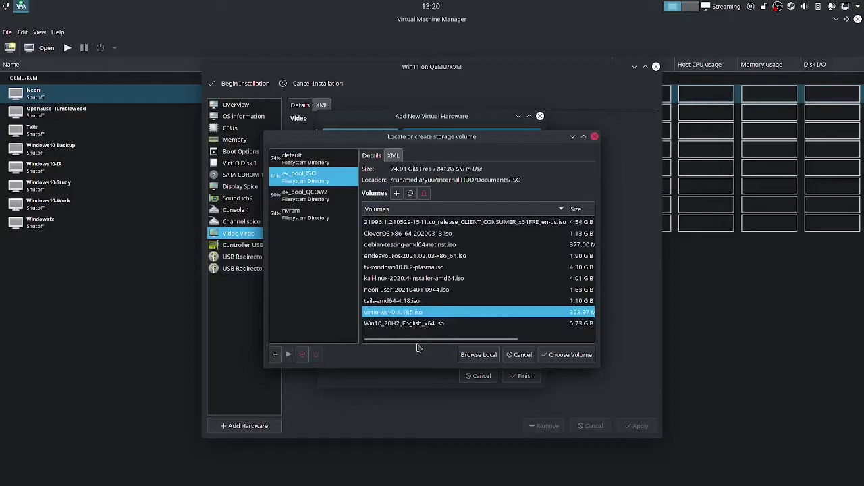
click(577, 353)
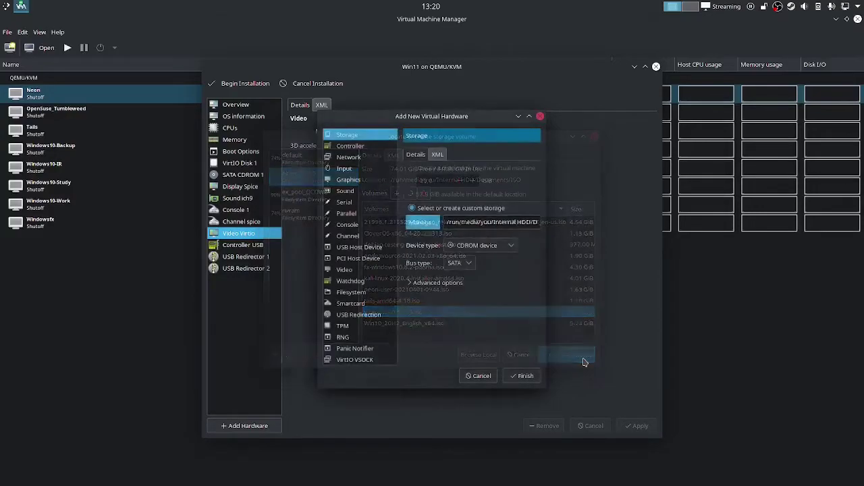
click(525, 376)
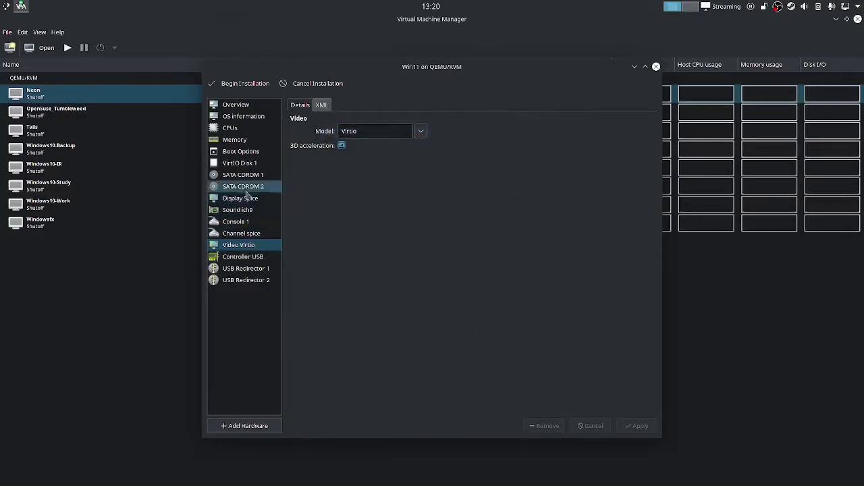
click(244, 187)
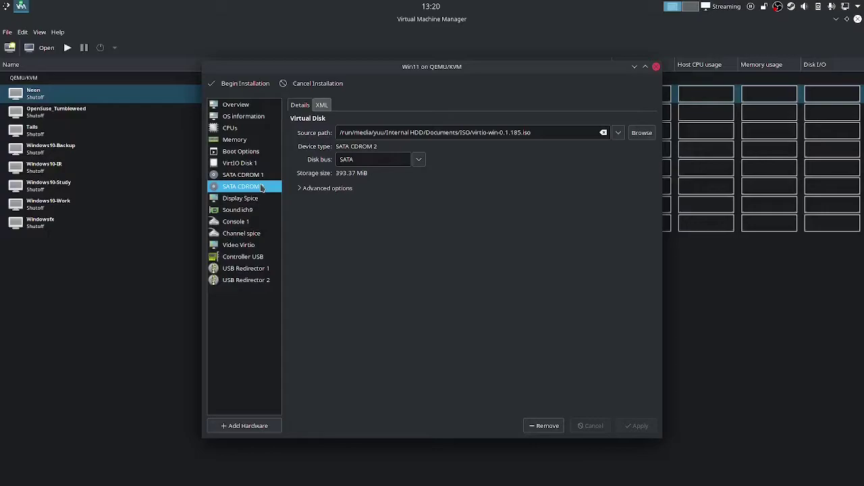
Enable the boot menu, tick SATA CDROM 2, move SATA CDROM 1 to the top, and apply
click(249, 165)
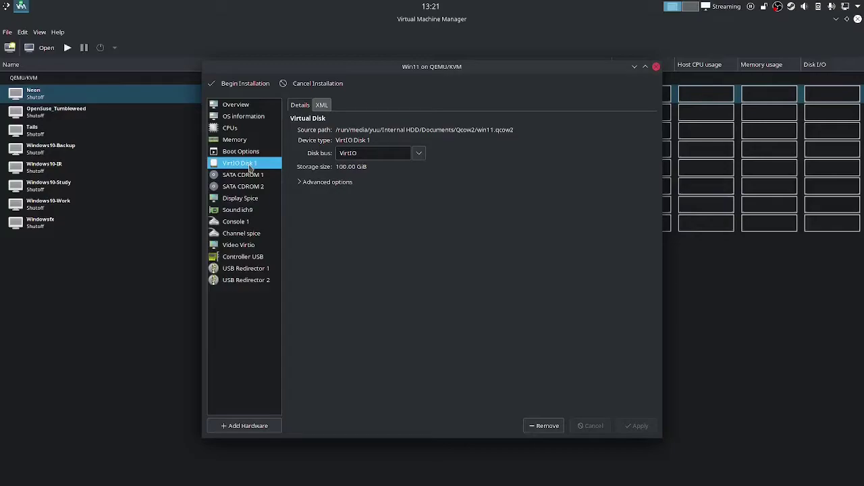
click(248, 154)
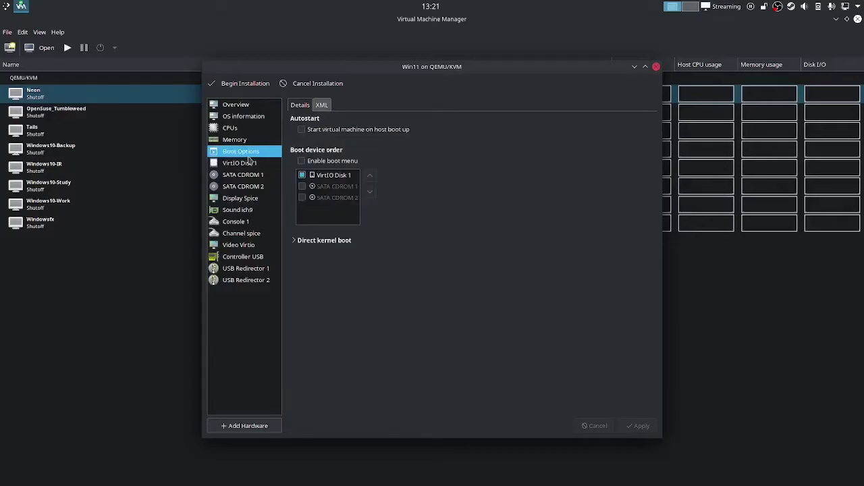
click(301, 160)
click(303, 187)
click(303, 198)
click(321, 187)
click(368, 176)
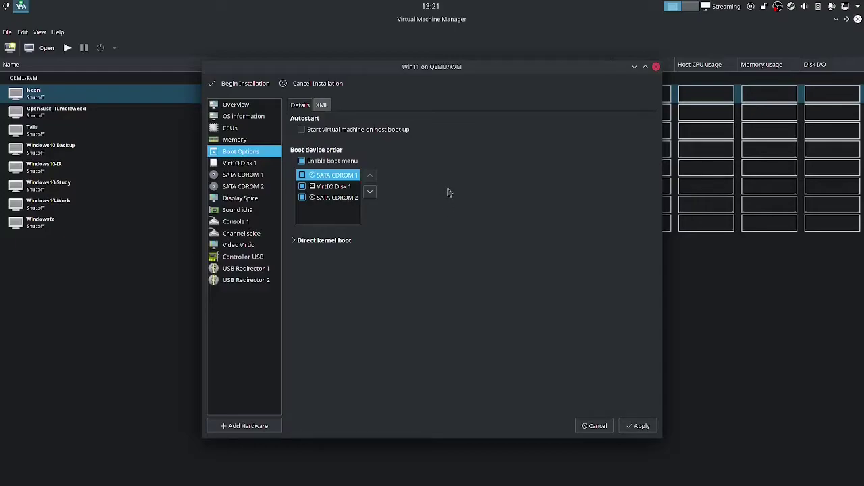
click(638, 425)
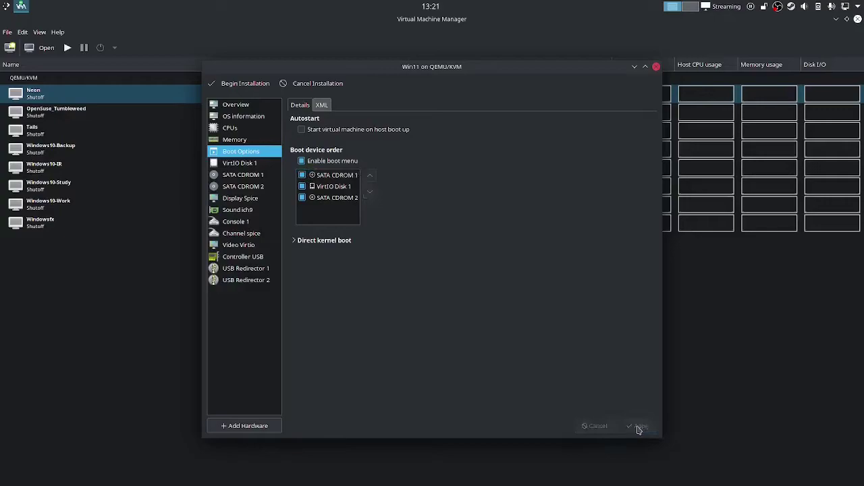
Begin the installation and show the Win11 VM console full screen
click(246, 83)
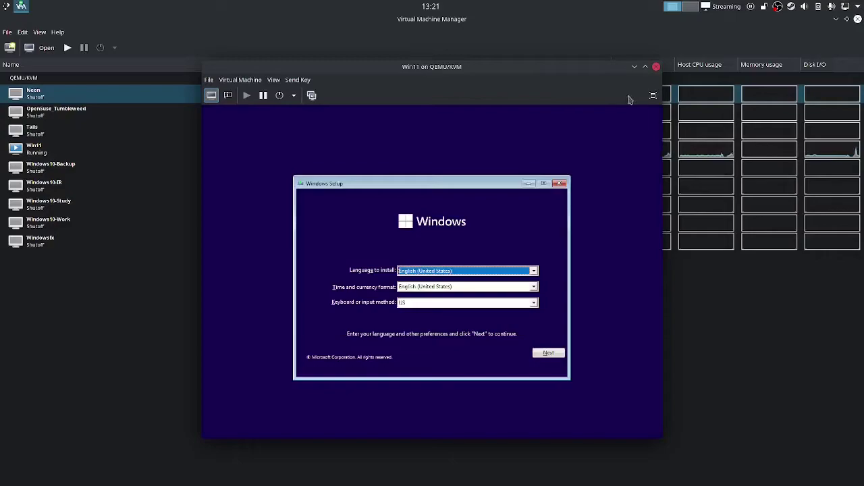
click(652, 95)
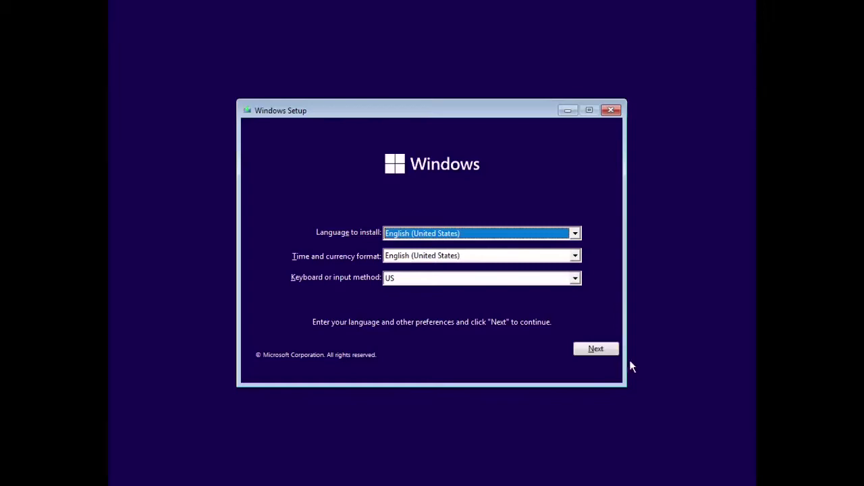
Keep the default language, start installing without a product key, and choose Windows 11 Pro
click(611, 353)
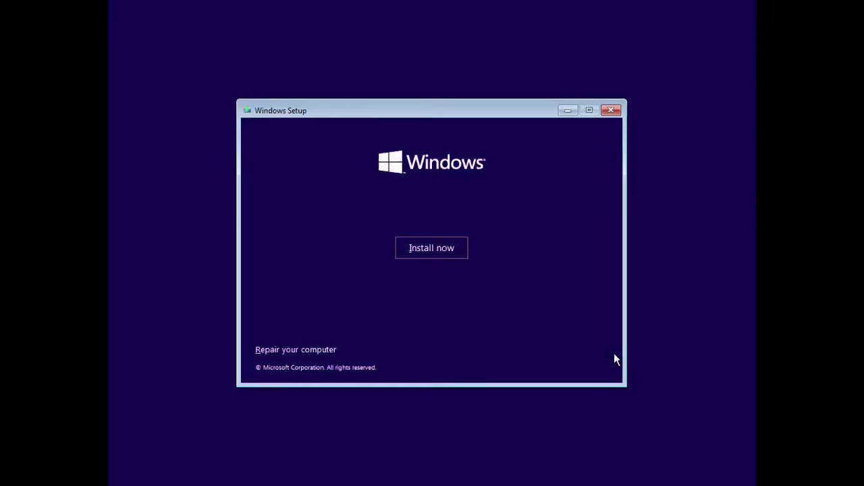
click(418, 254)
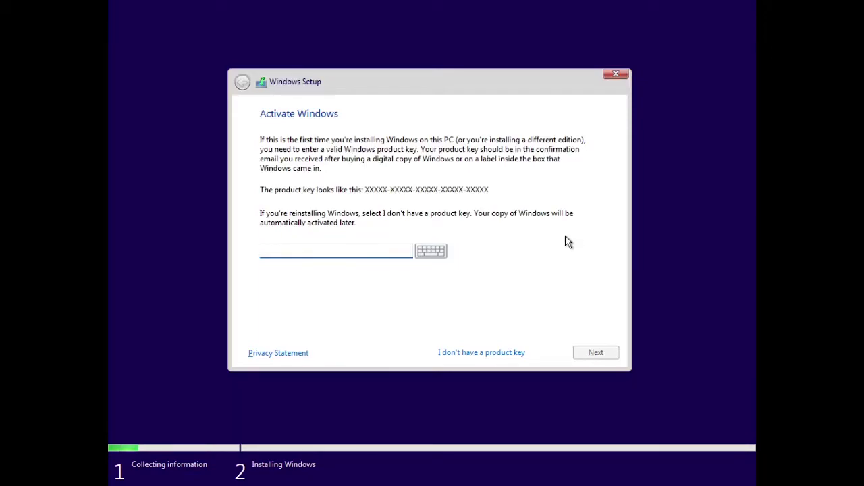
click(463, 352)
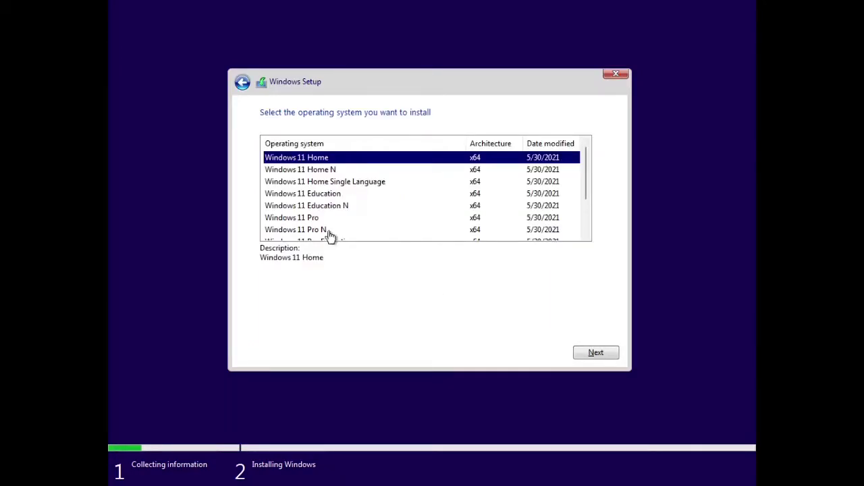
click(317, 222)
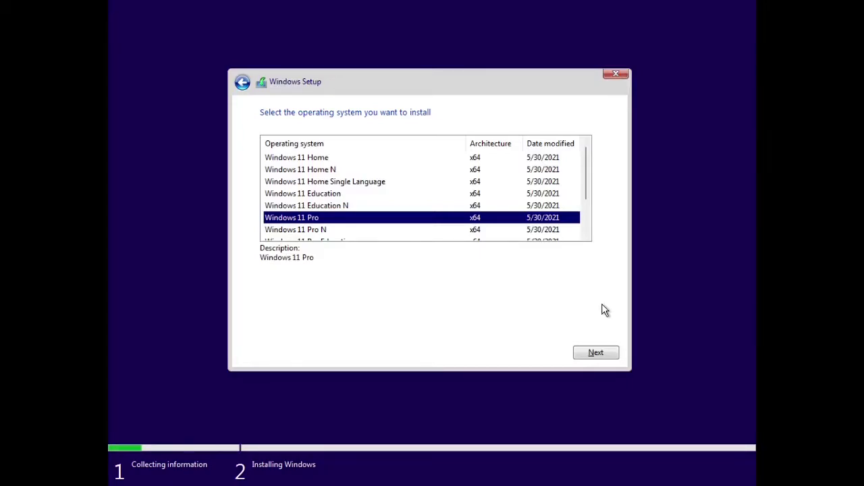
click(584, 353)
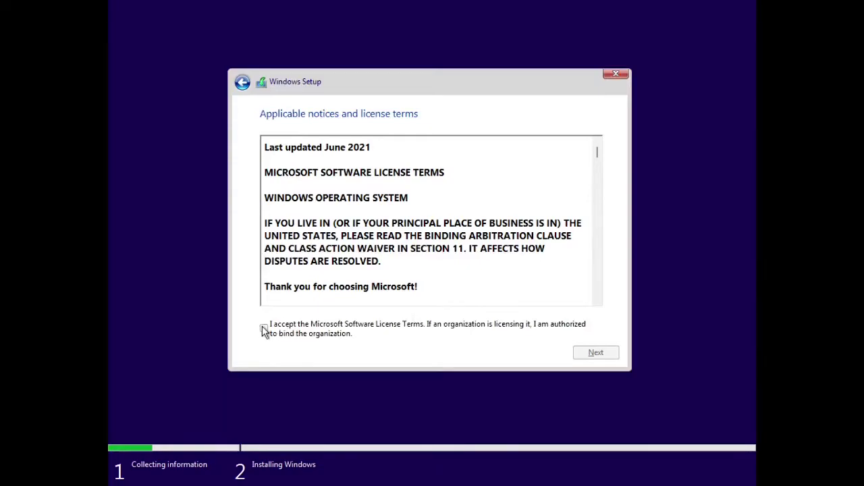
Accept the license terms and choose a Custom installation
click(263, 329)
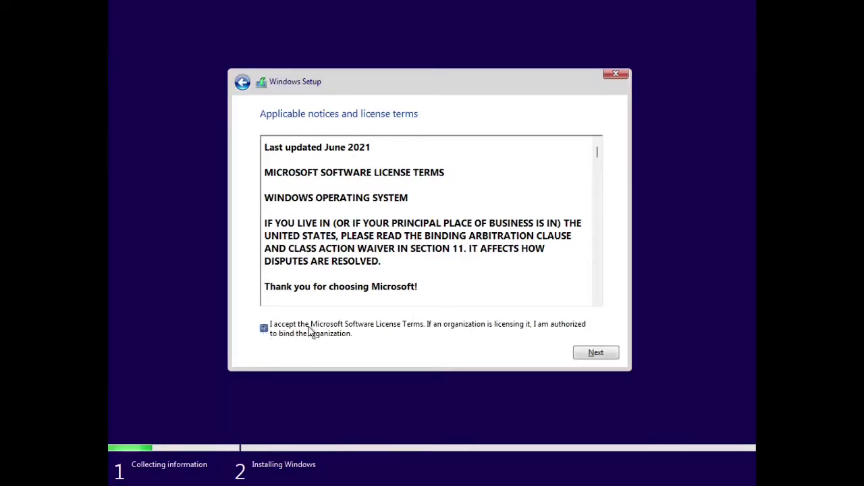
click(600, 352)
click(319, 254)
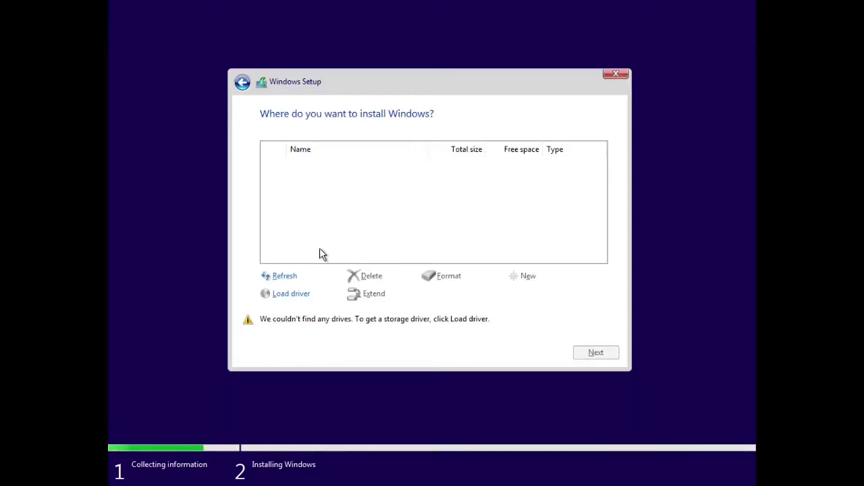
Load the Red Hat VirtIO SCSI driver from the virtio-win disc's amd64\w10 folder
click(303, 294)
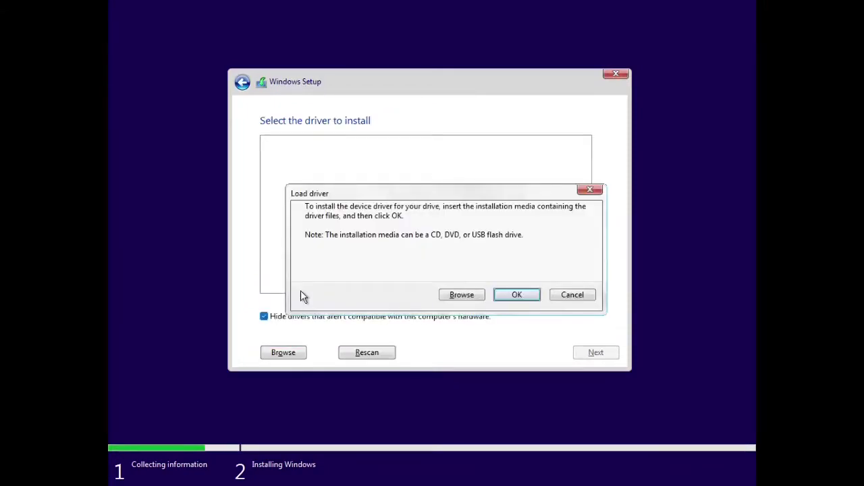
click(475, 299)
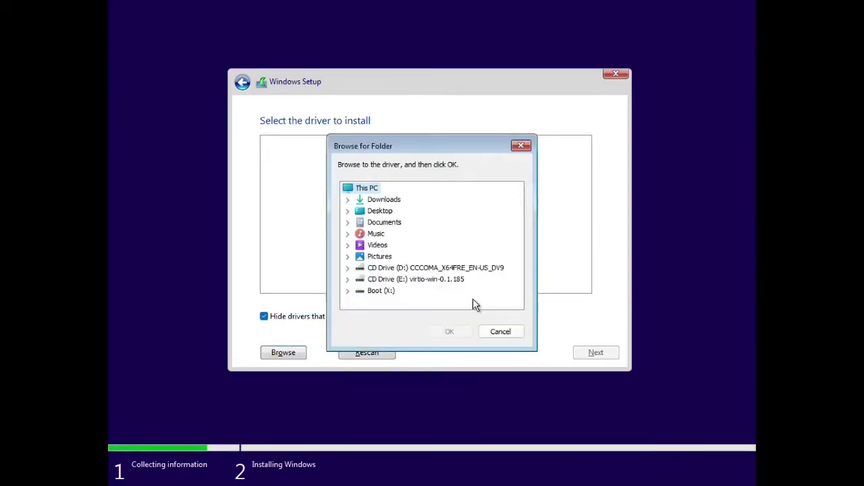
click(419, 280)
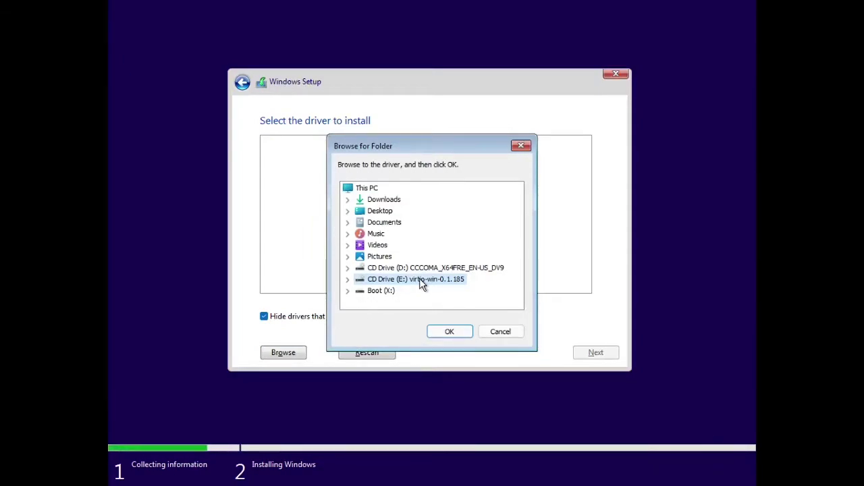
double_click(419, 278)
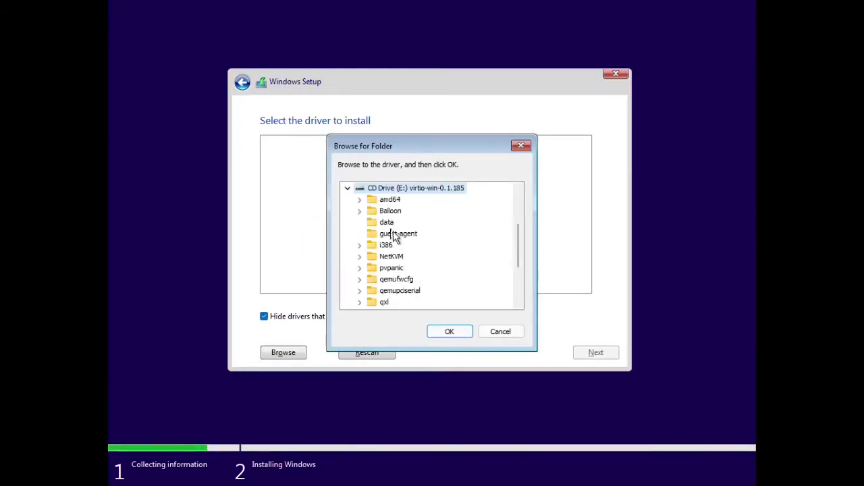
click(376, 201)
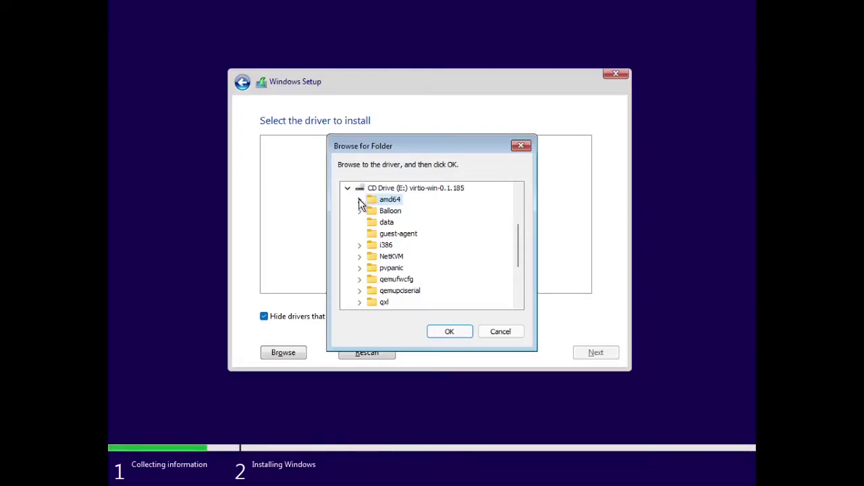
click(360, 199)
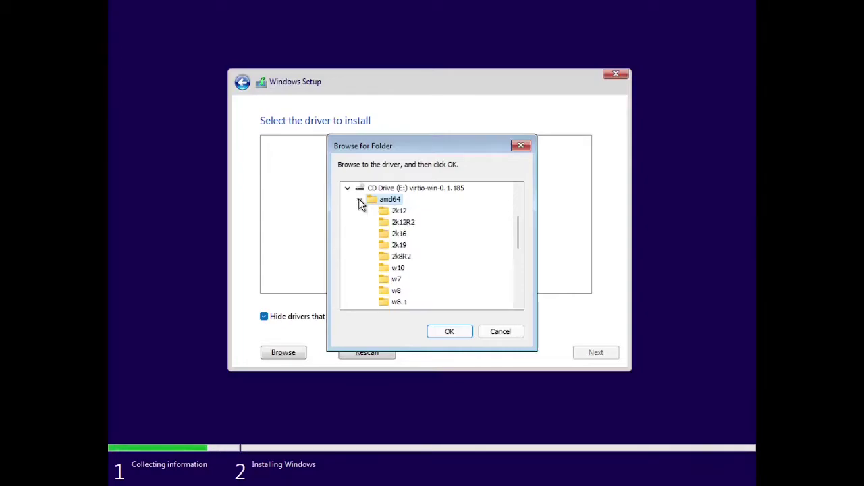
click(402, 269)
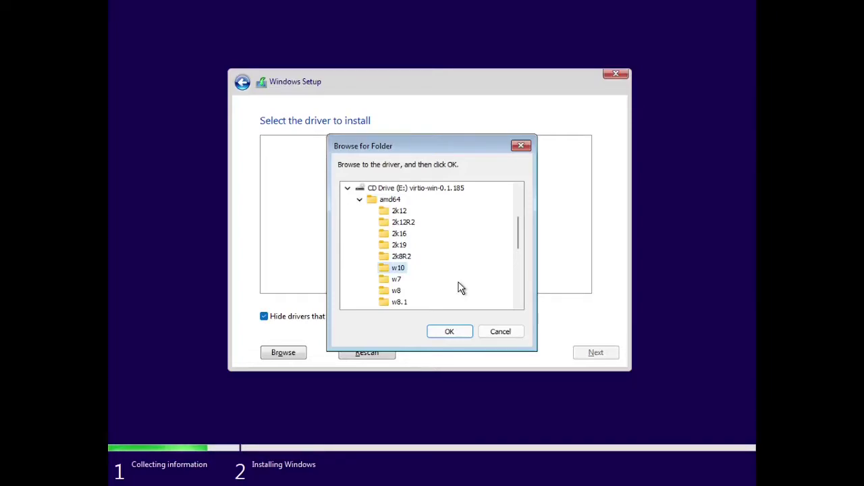
click(450, 332)
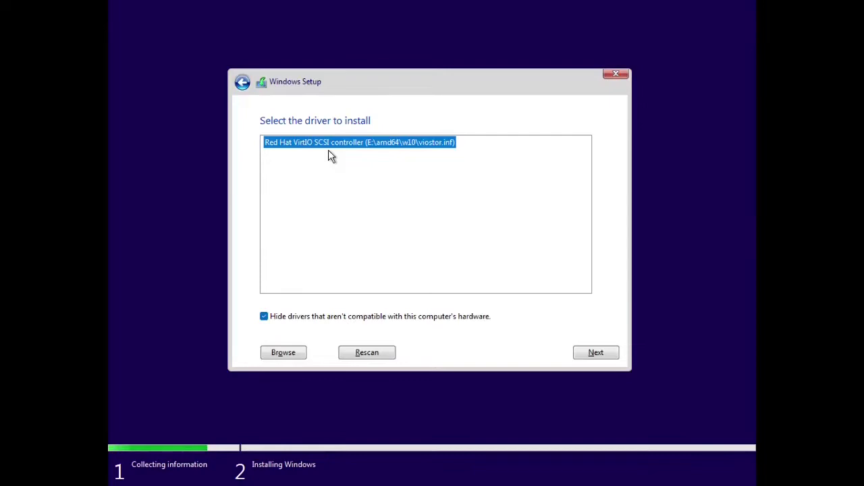
click(599, 352)
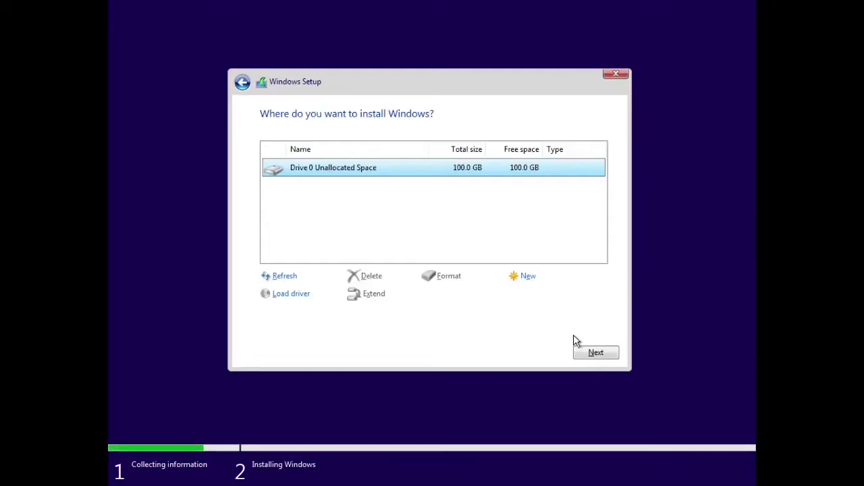
Install Windows onto Drive 0's 100.0 GB unallocated space
click(581, 354)
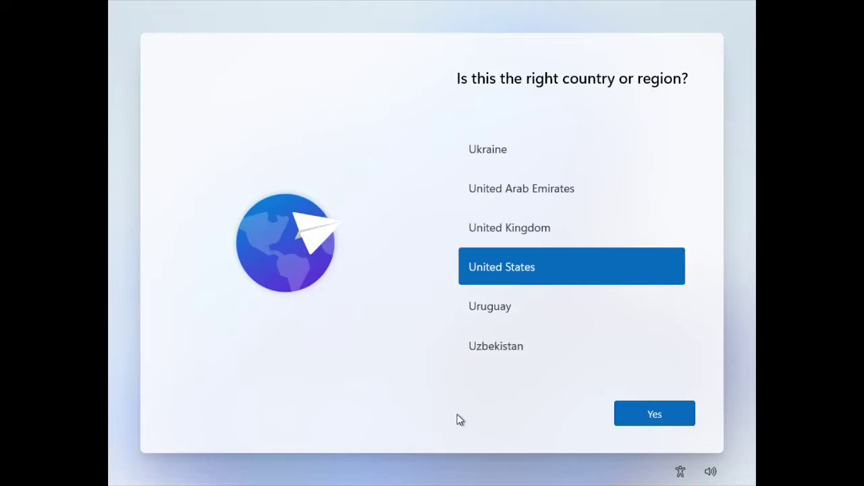
Confirm United States and the US keyboard, skip a second layout, and continue with limited offline setup
click(615, 417)
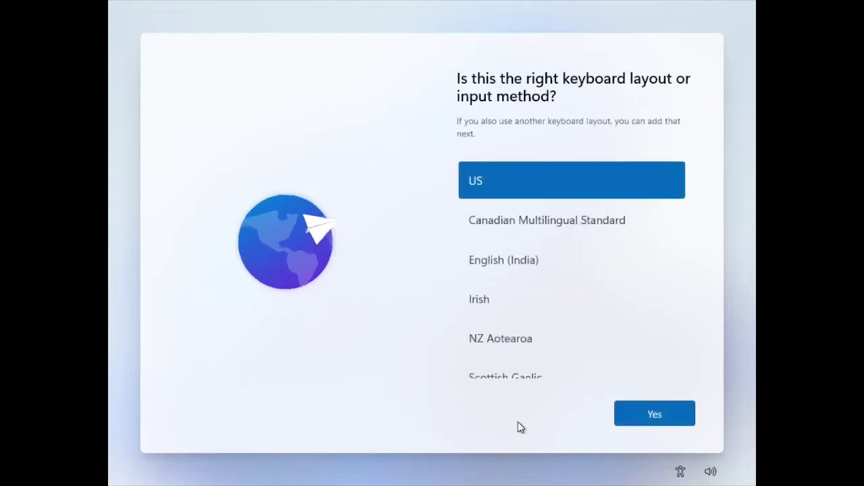
click(621, 424)
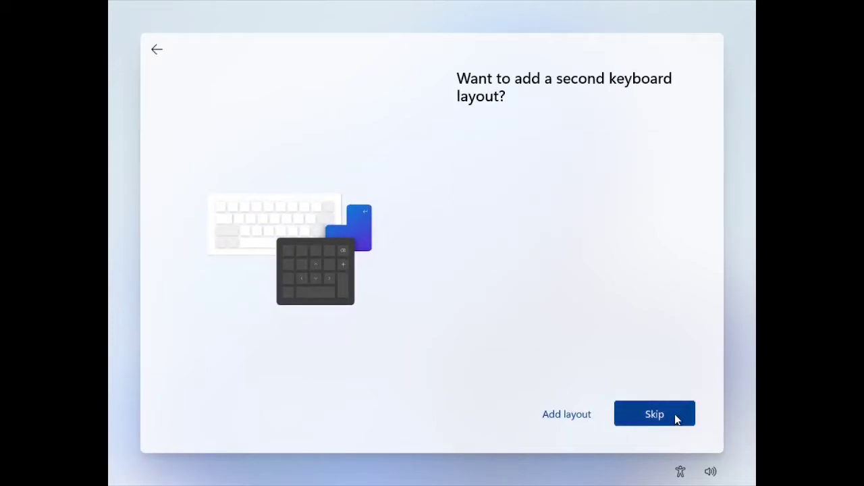
click(675, 414)
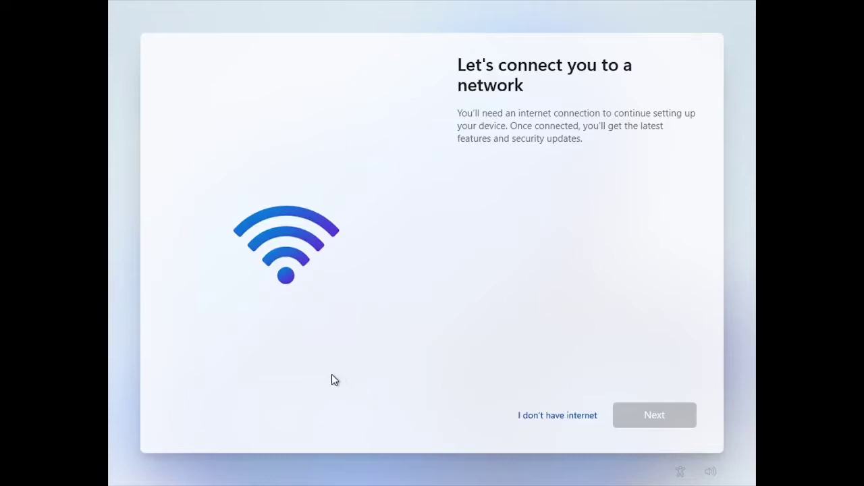
click(528, 417)
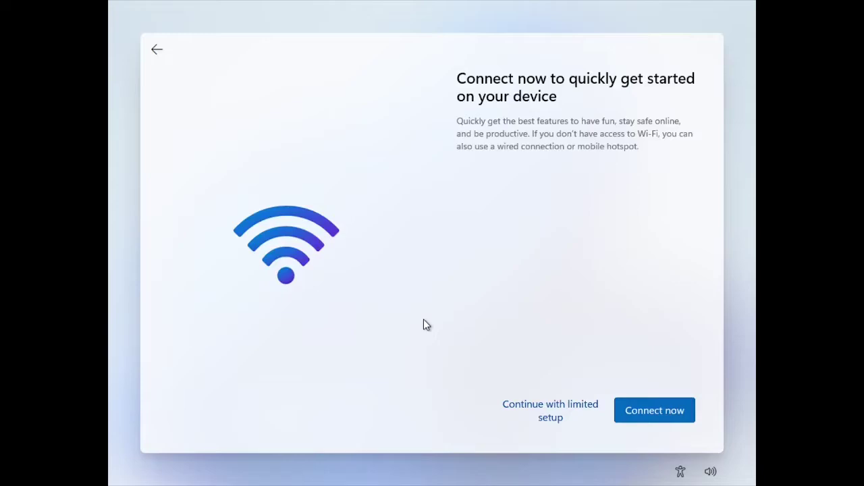
click(564, 412)
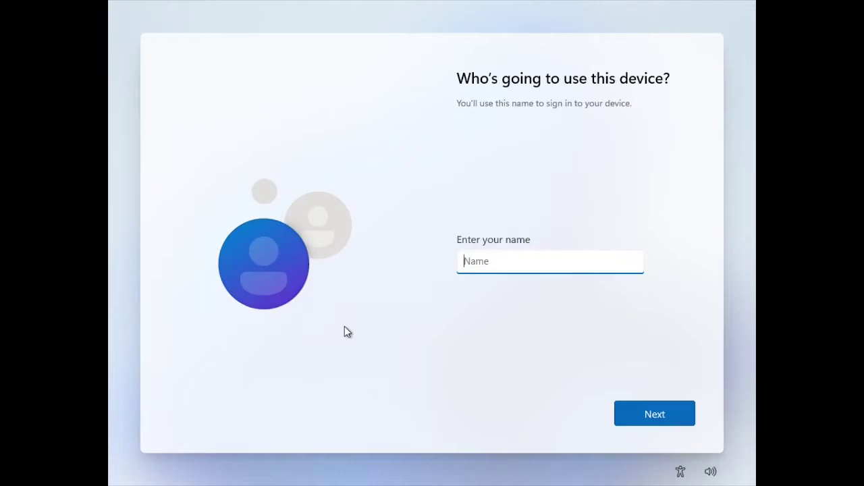
Enter the account name, then type and confirm the account password
text(John)
key(Return)
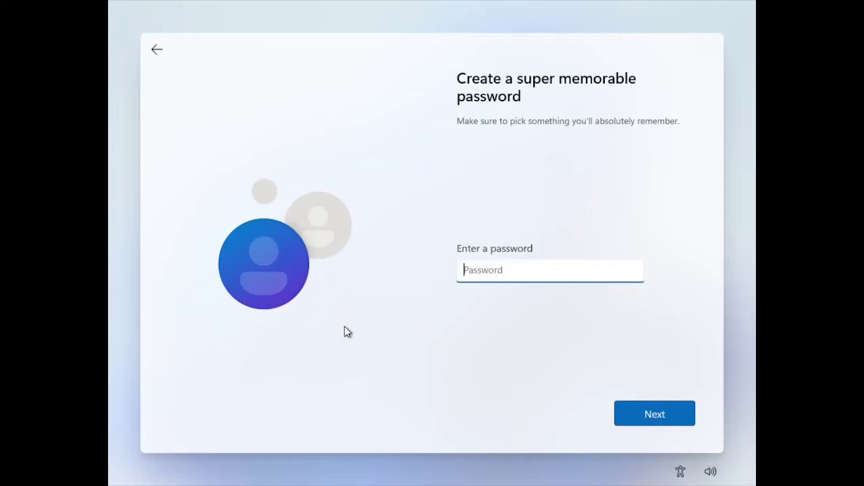
click(632, 273)
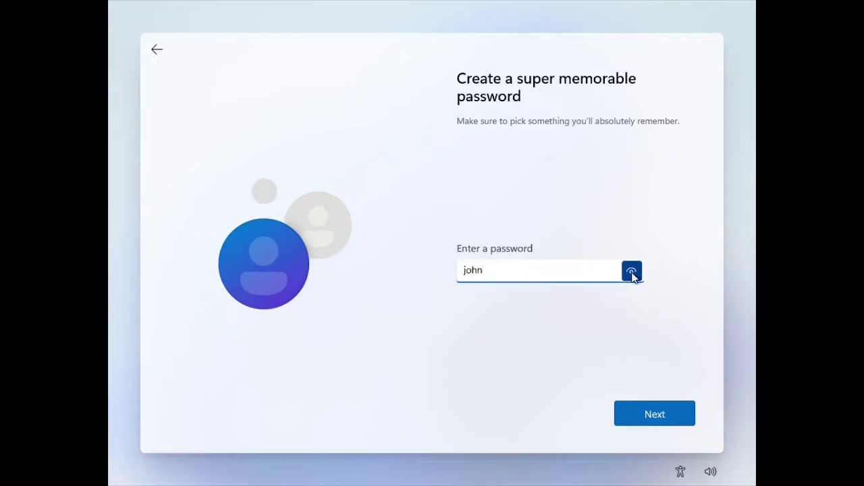
click(626, 415)
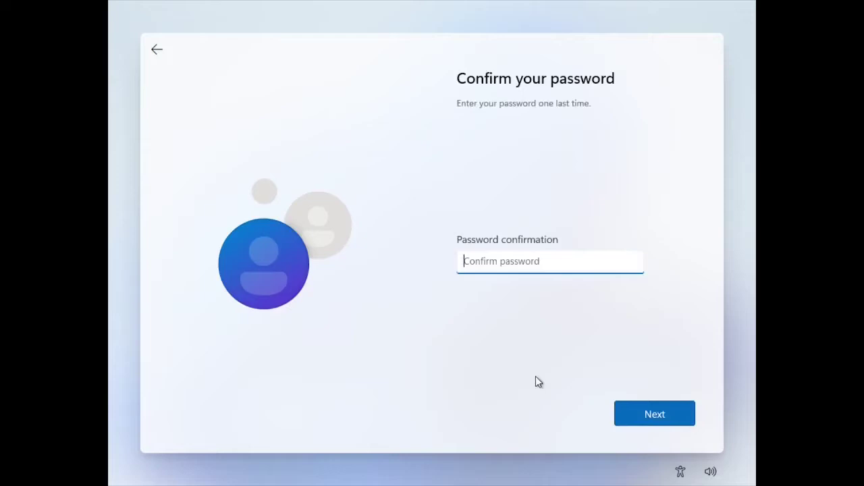
key(Return)
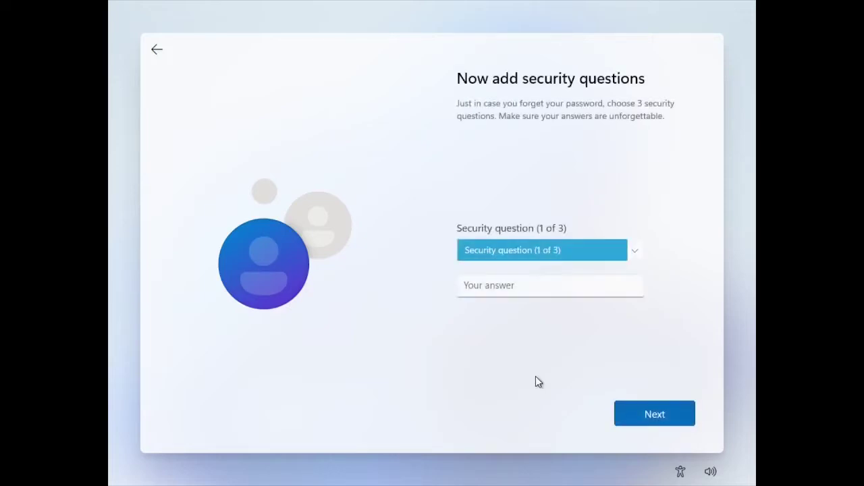
Choose the first pet's name as security question one and type its answer
click(627, 249)
click(600, 263)
click(573, 285)
click(640, 409)
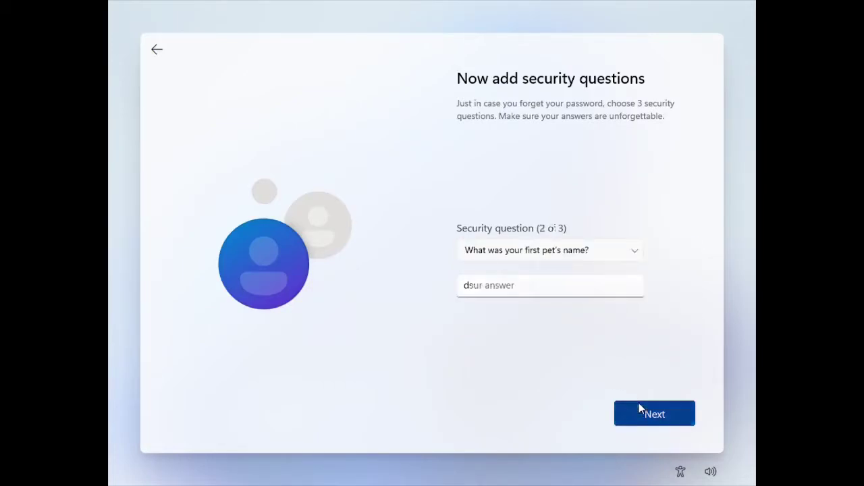
Choose the birth city as security question two and type its answer
click(573, 249)
click(566, 258)
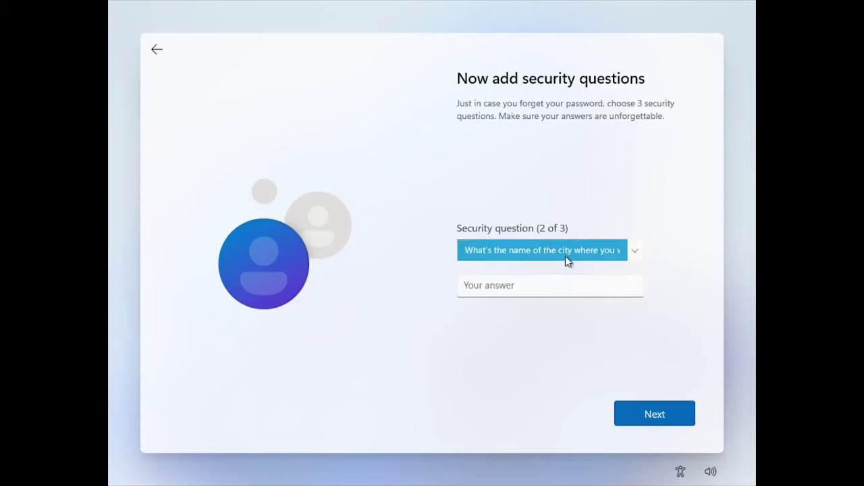
click(550, 292)
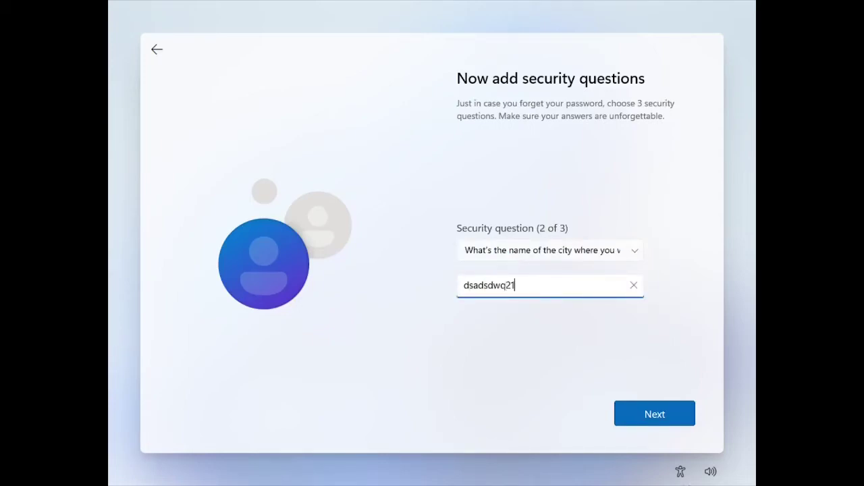
click(657, 423)
click(616, 418)
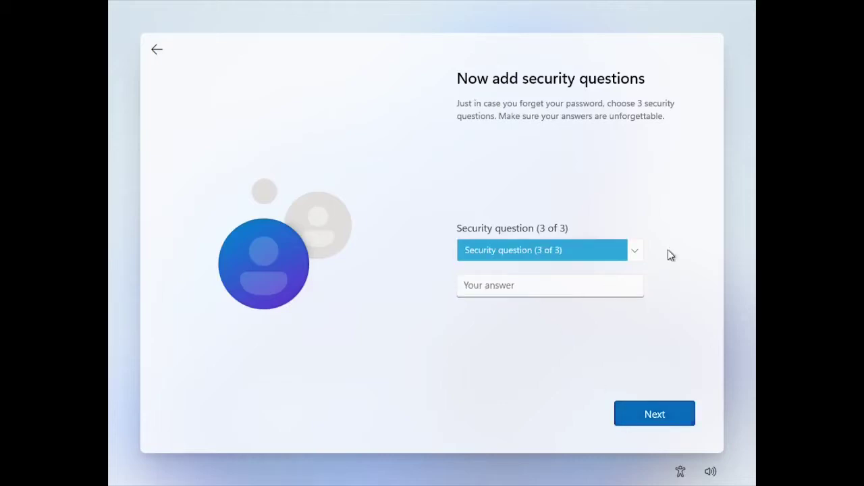
Choose the childhood nickname as security question three, answer it, and continue
click(642, 257)
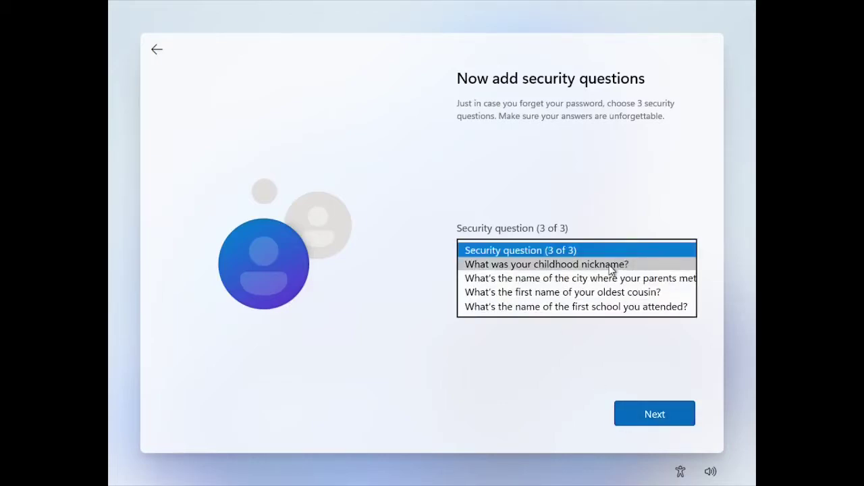
click(611, 266)
click(531, 291)
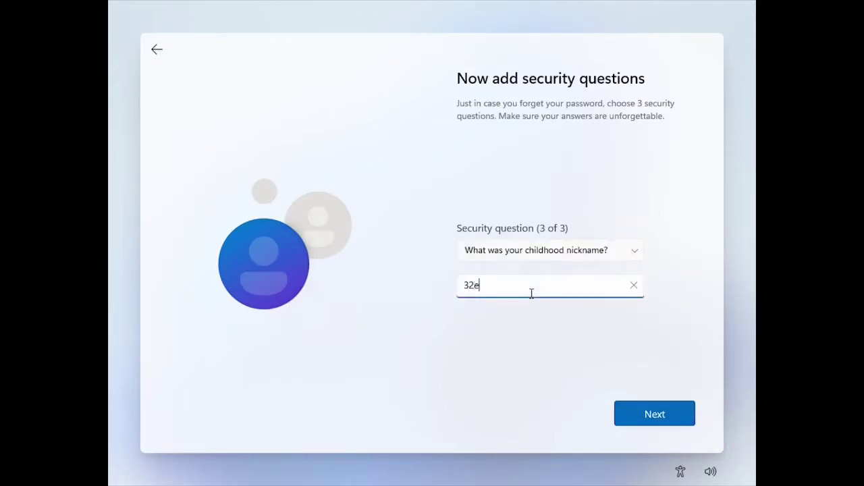
click(631, 406)
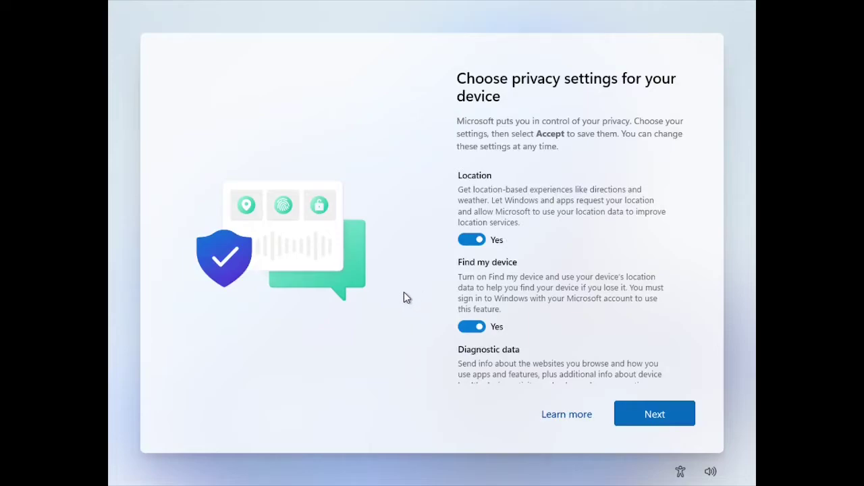
Turn off Location and Find my device, and set diagnostic data to Required only
click(489, 200)
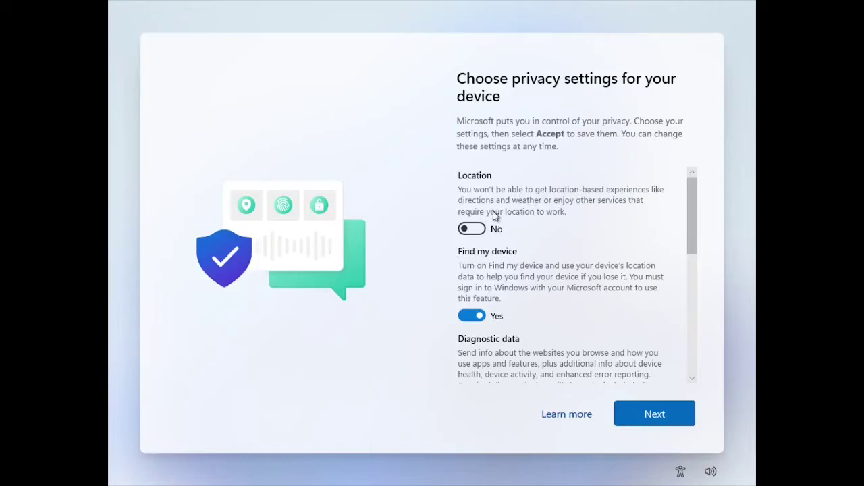
click(496, 284)
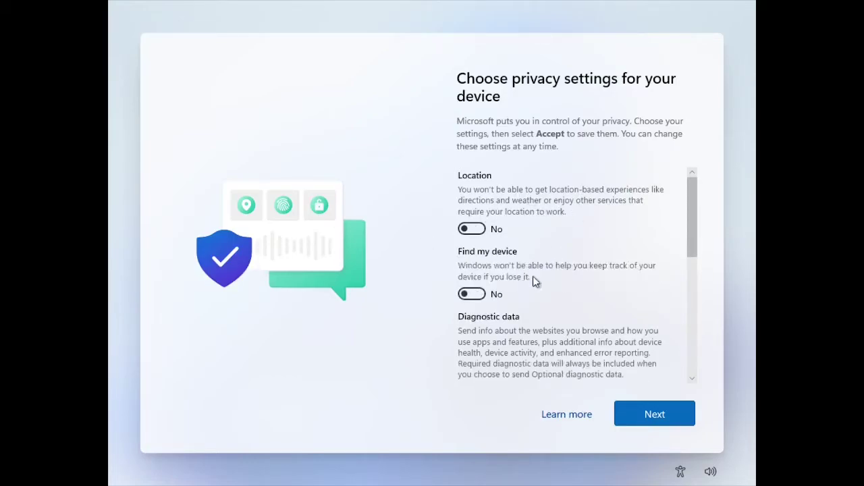
scroll(532, 276, down, 3)
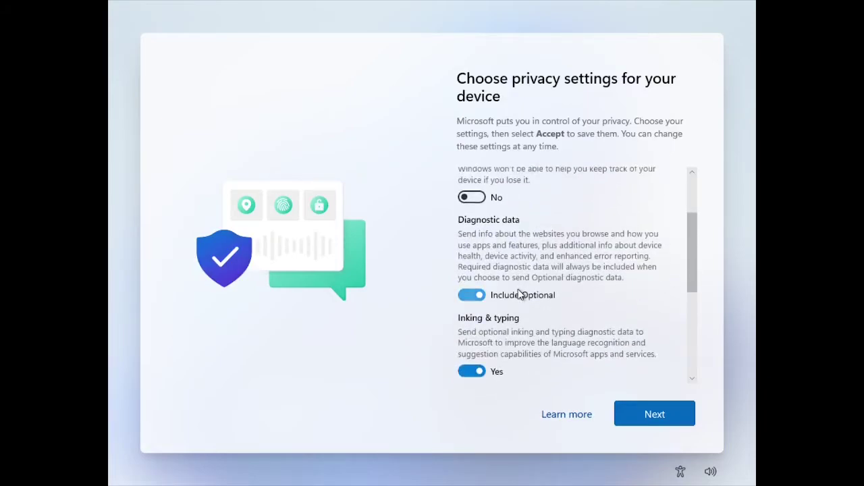
click(533, 292)
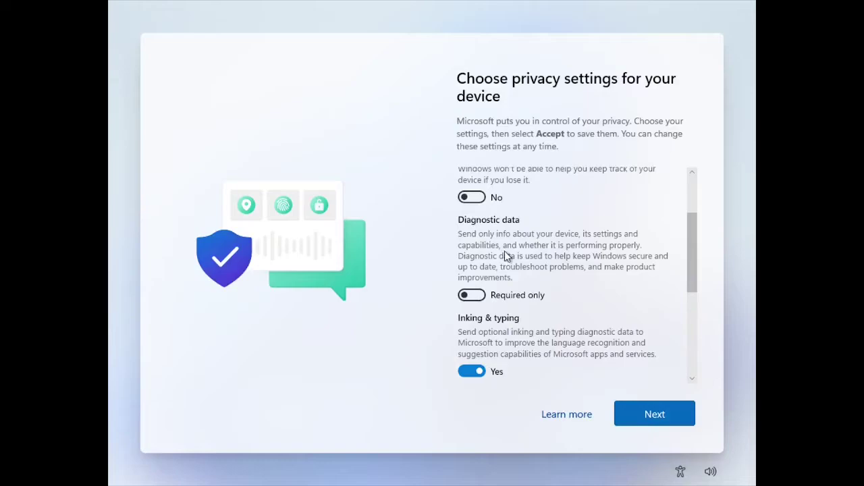
Turn off Inking & typing, Tailored experiences and Advertising ID, then accept the privacy settings
scroll(502, 254, down, 1)
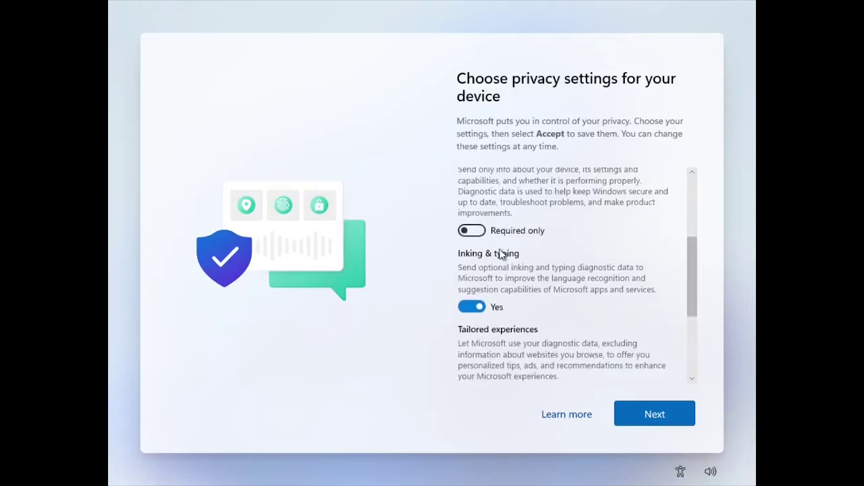
scroll(503, 257, down, 1)
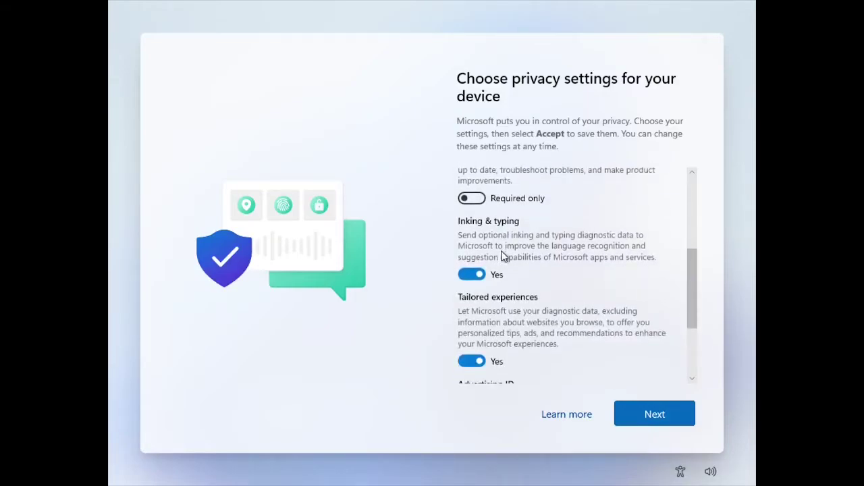
click(503, 257)
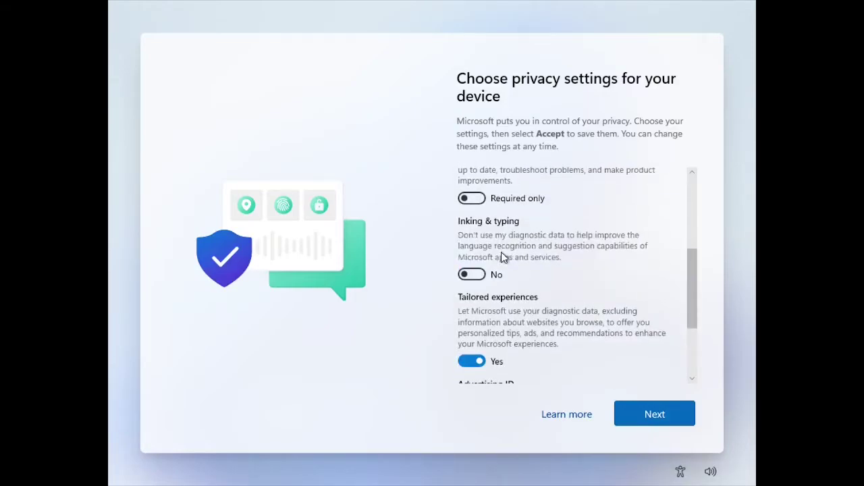
click(508, 322)
scroll(513, 320, down, 3)
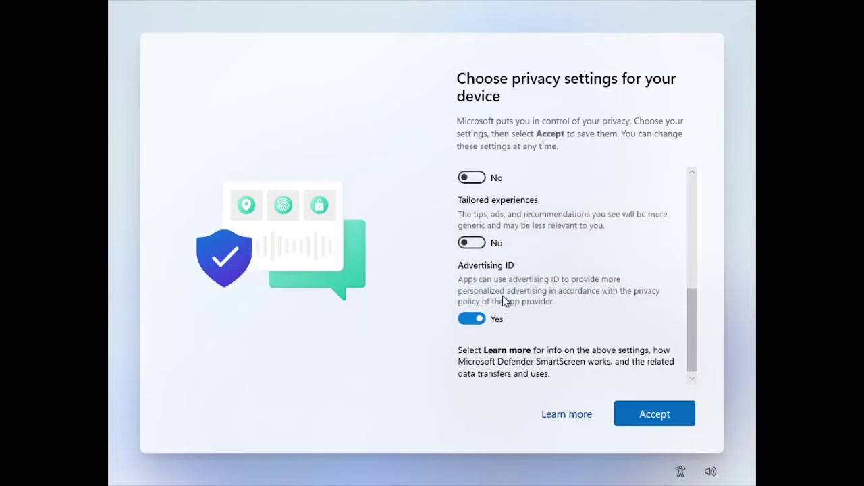
click(503, 301)
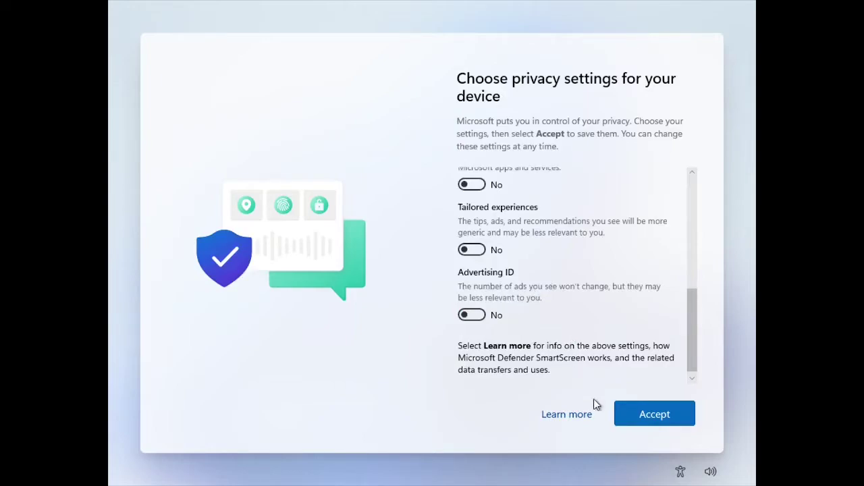
click(647, 409)
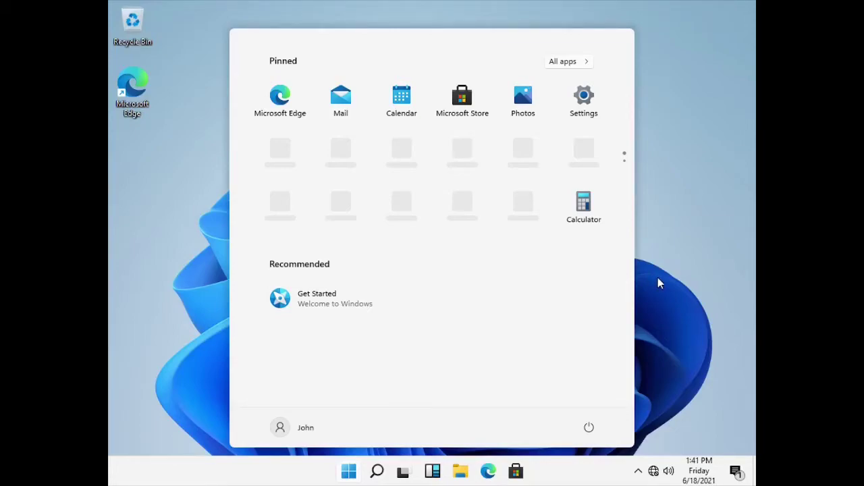
Open the Start menu on the fresh desktop, close it, then reopen it
key(super)
key(super)
key(super)
key(super)
key(super)
key(super)
key(super)
key(super)
key(super)
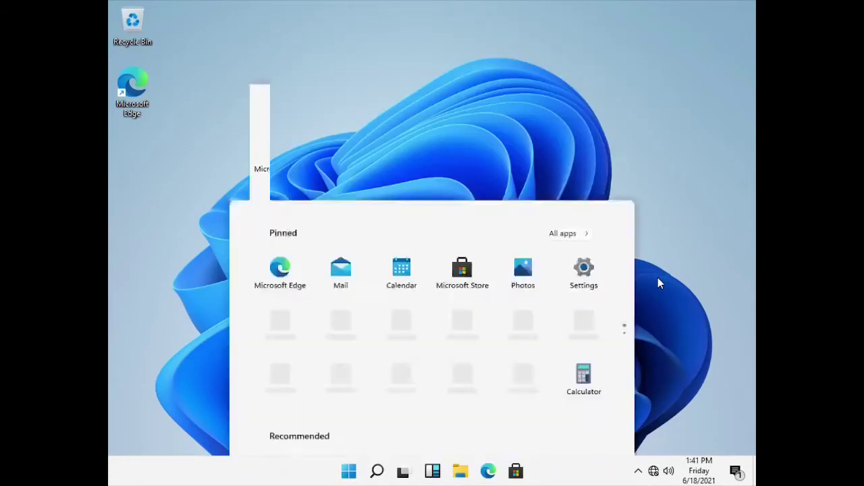
key(super)
key(super)
key(super)
key(super)
key(super)
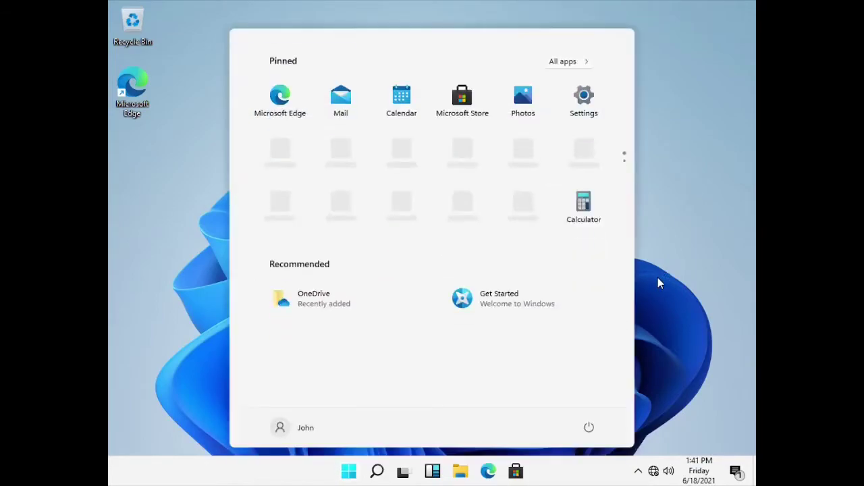
key(super)
key(super)
key(super)
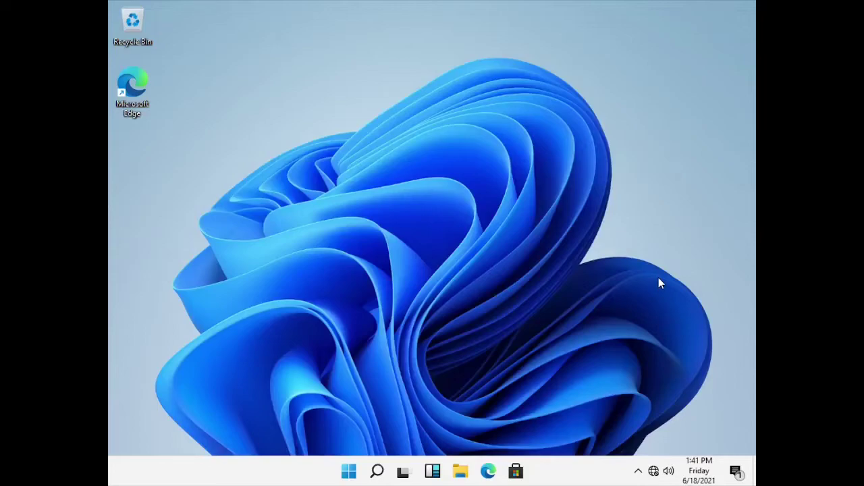
Change the display resolution to 1920 × 1080 in Display settings, keep the change, and close Settings
right_click(294, 237)
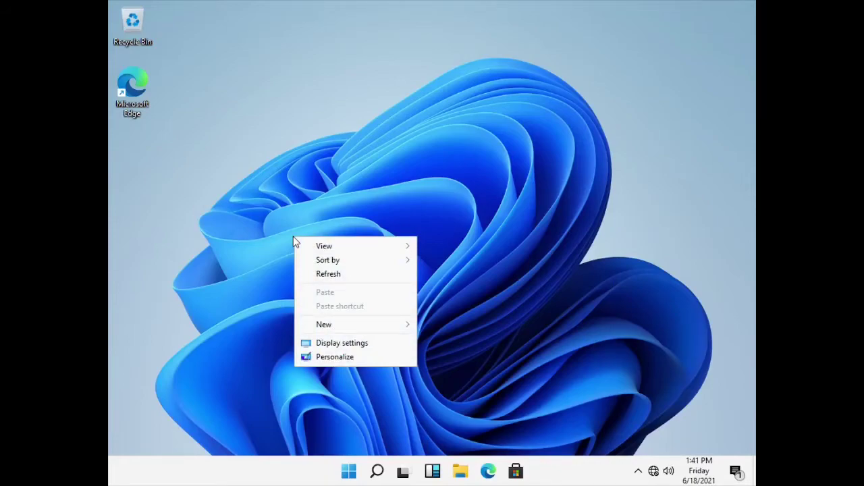
click(326, 342)
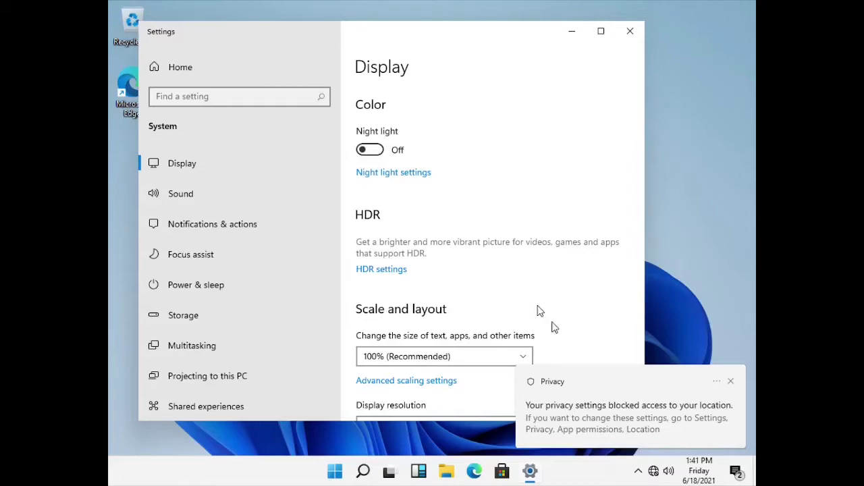
click(729, 384)
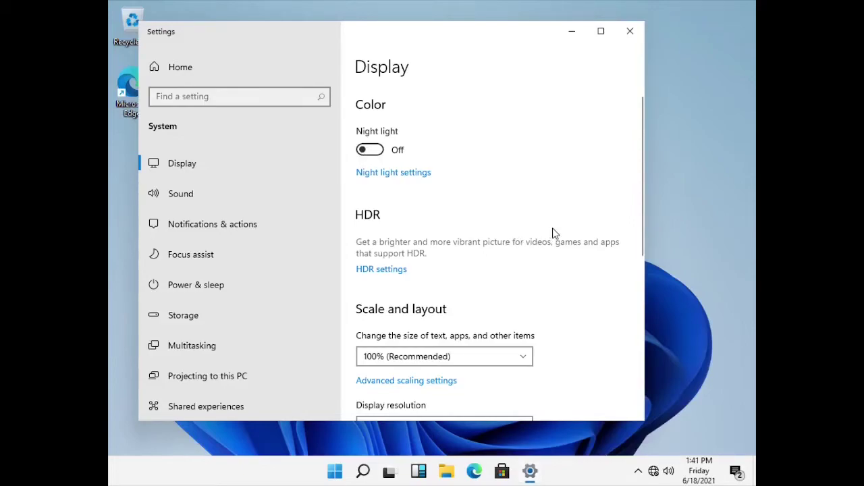
scroll(574, 234, down, 2)
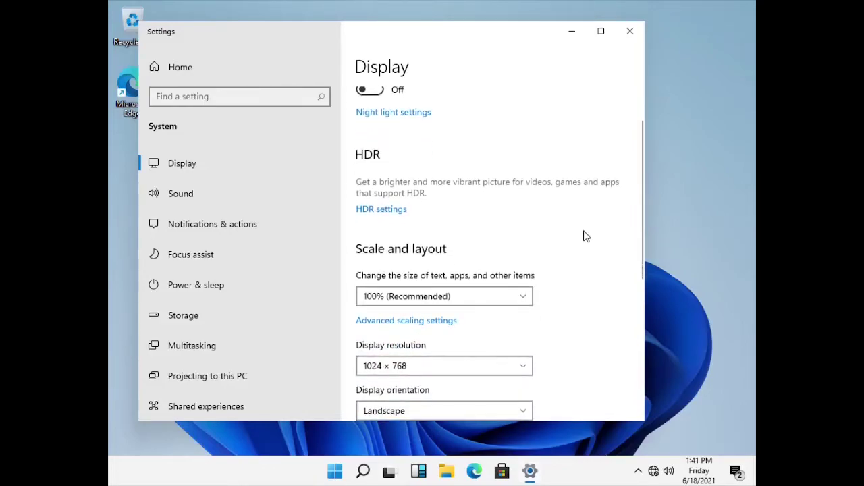
scroll(586, 236, down, 4)
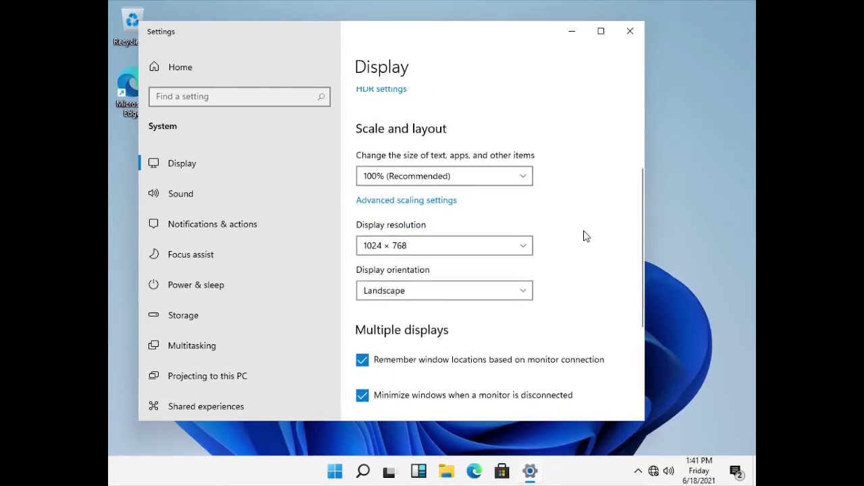
click(419, 251)
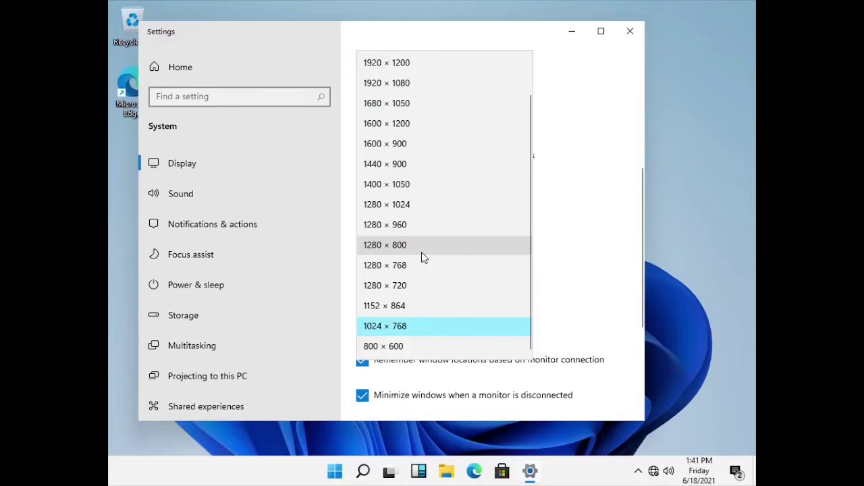
click(444, 90)
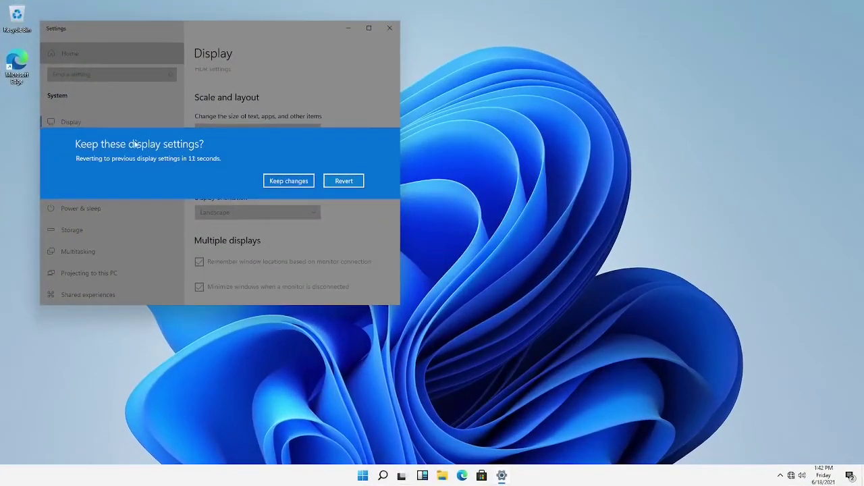
click(270, 181)
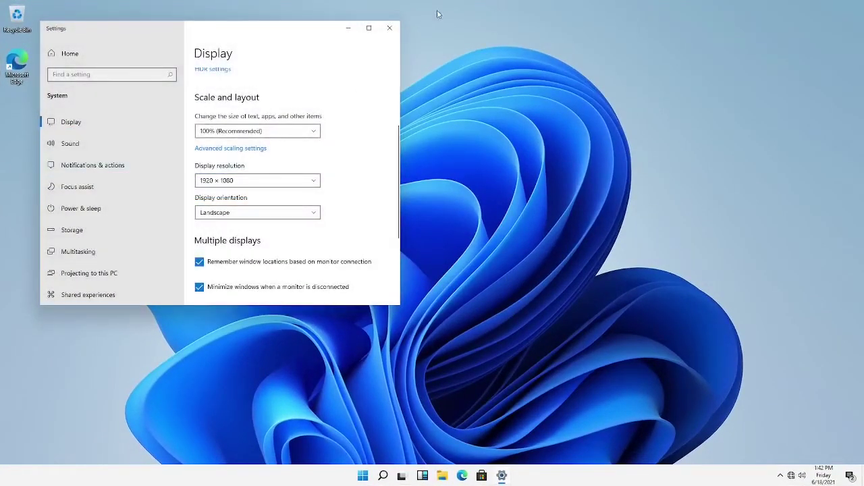
click(390, 29)
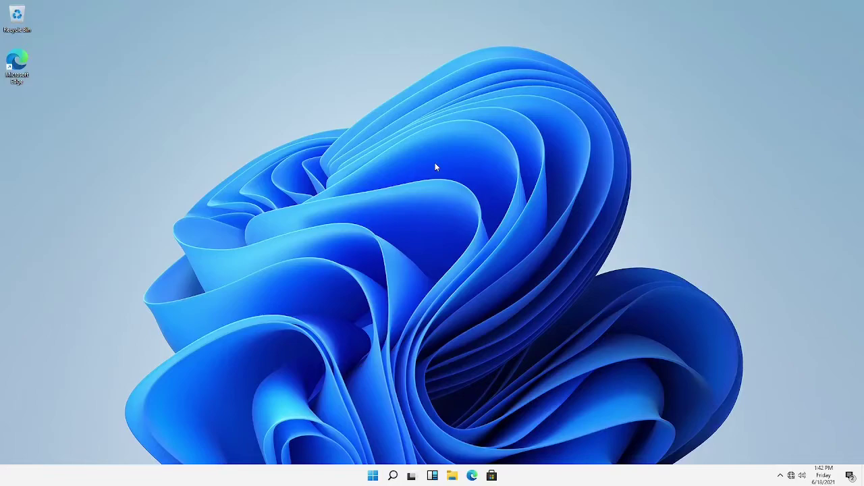
key(super+r)
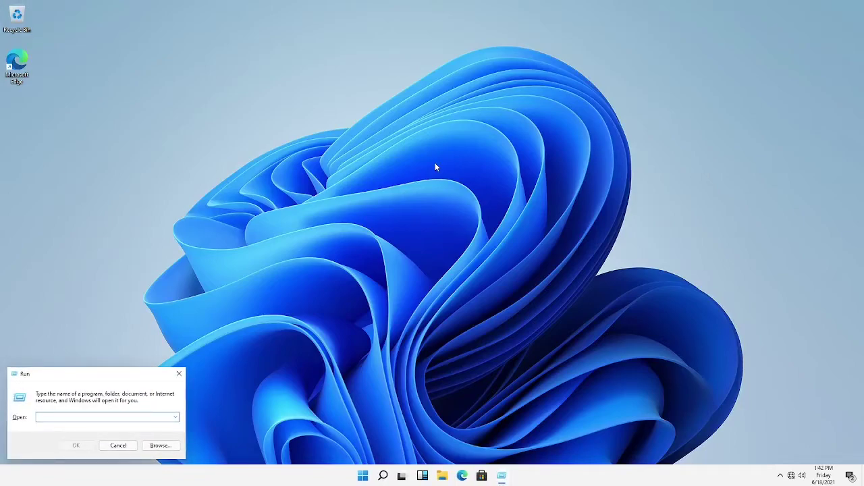
text(winver)
key(Return)
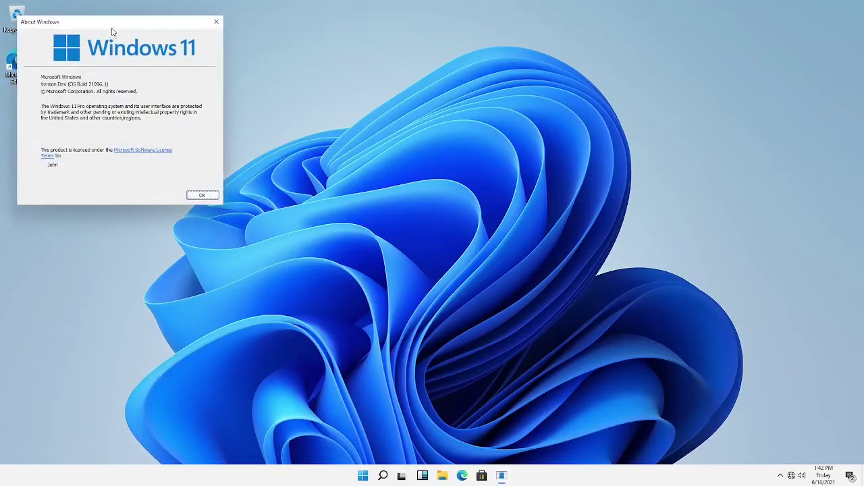
drag(112, 29, 165, 47)
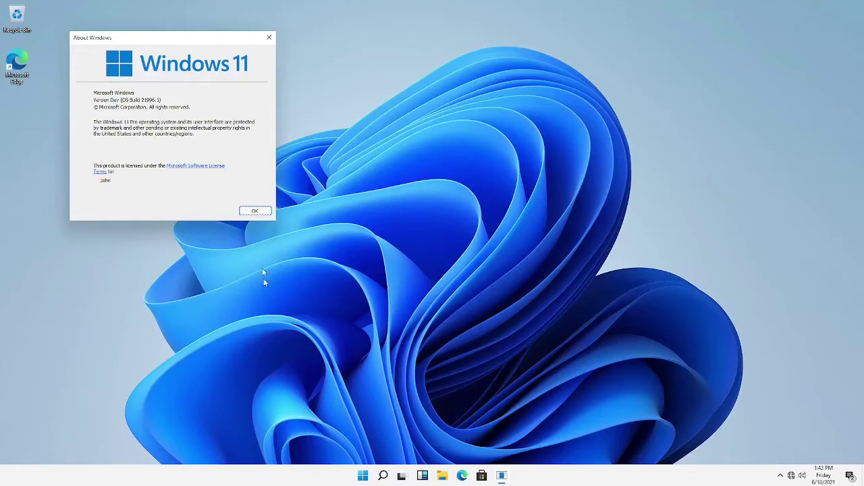
click(245, 213)
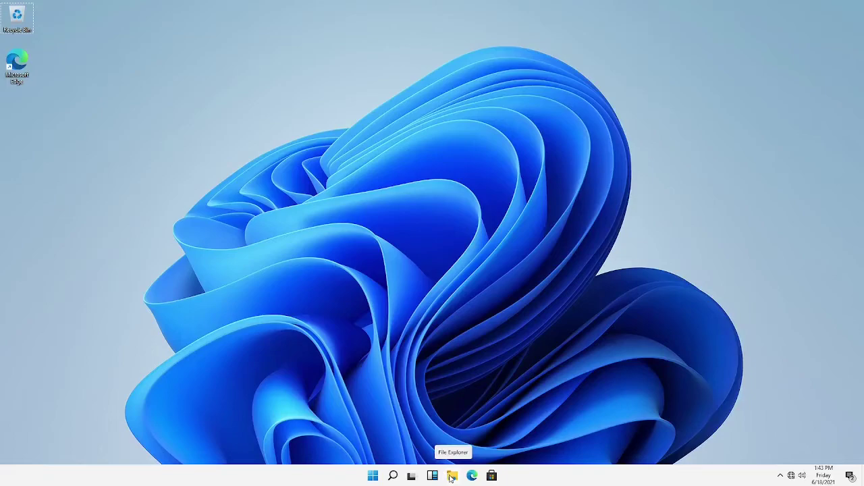
Open File Explorer on Quick access and bring up its Folder Options dialog from the View menu
click(451, 477)
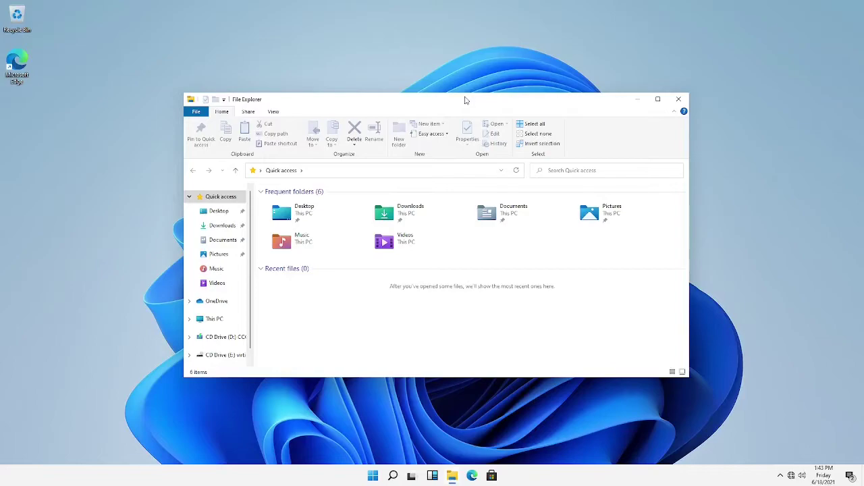
drag(465, 100, 462, 79)
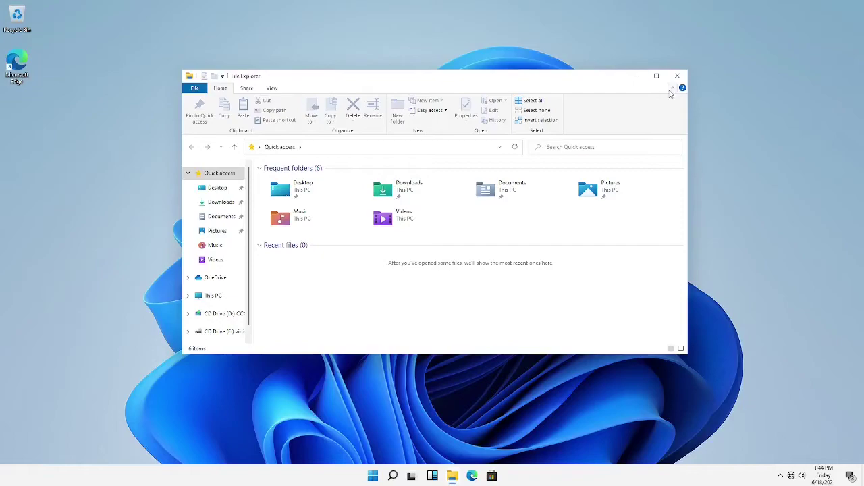
click(271, 88)
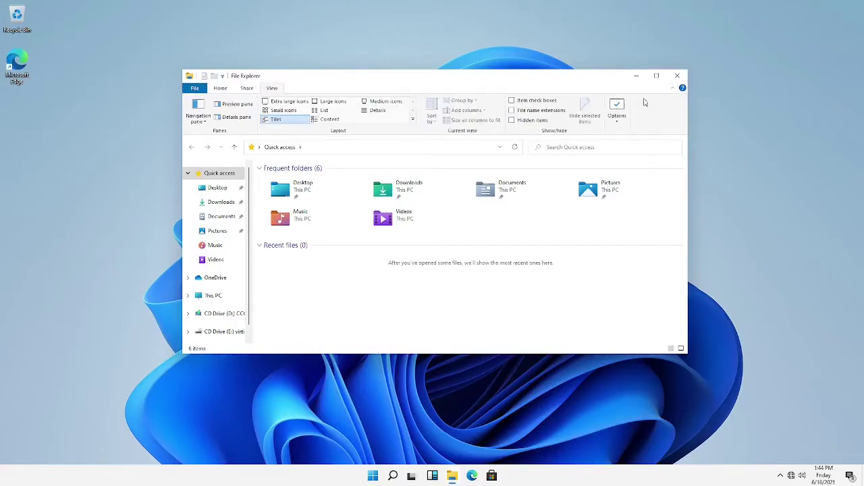
click(616, 108)
drag(270, 177, 295, 172)
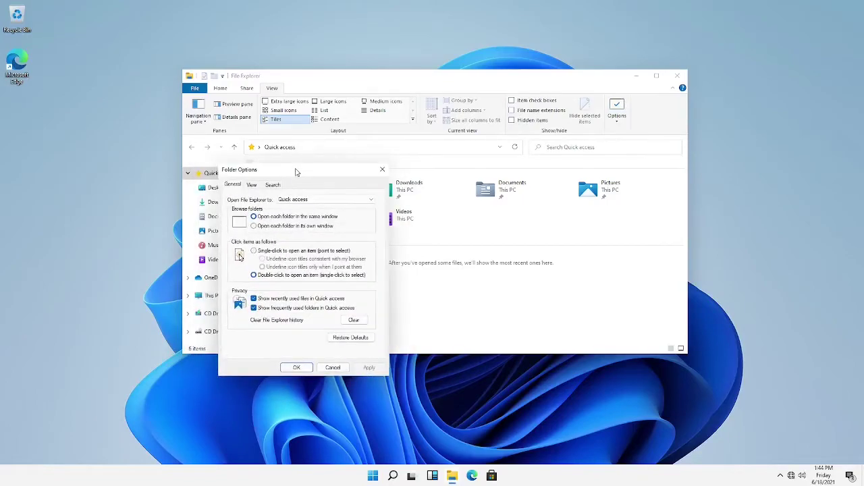
Look over the View and Search tabs of Folder Options, then close the dialog
click(252, 185)
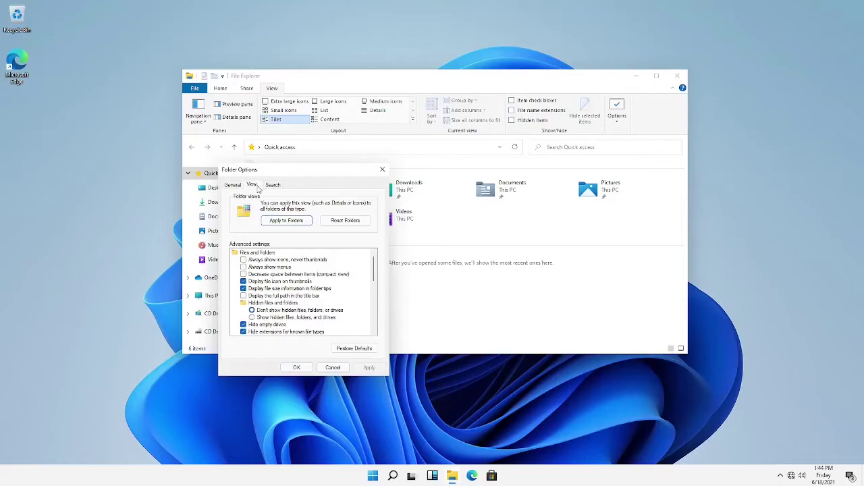
click(270, 186)
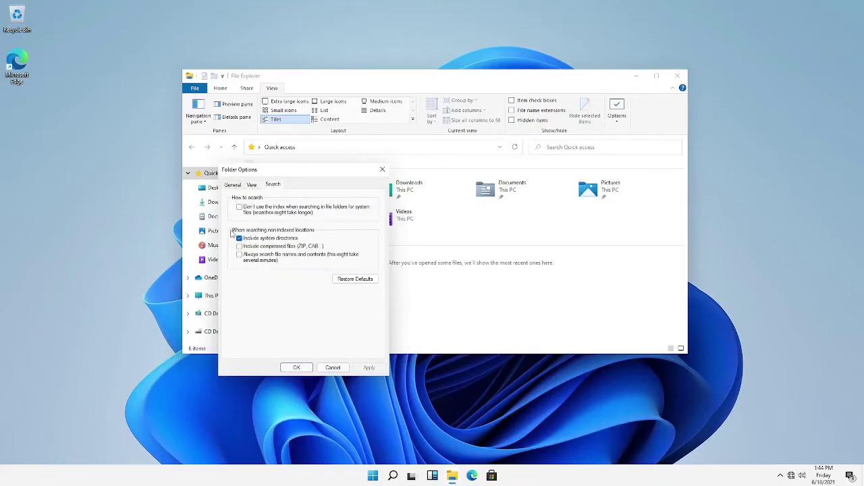
click(235, 187)
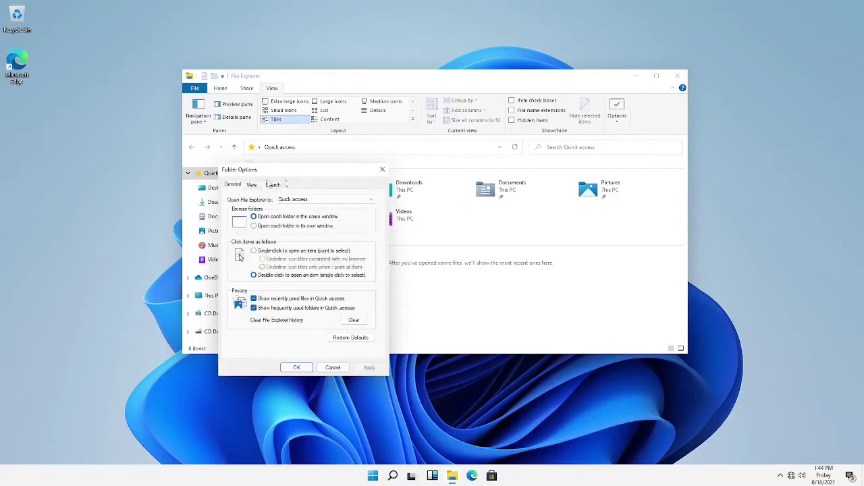
click(381, 170)
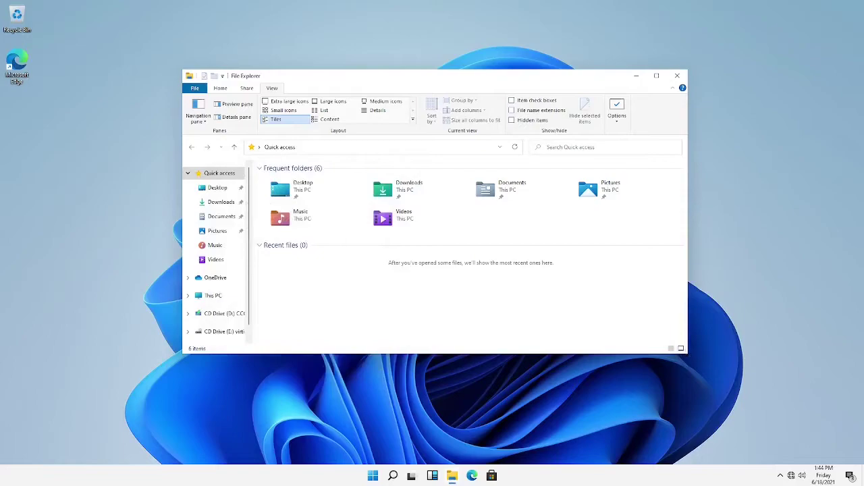
Enlarge and reposition File Explorer, then show This PC's folders and drives
drag(688, 353, 790, 411)
drag(398, 78, 358, 48)
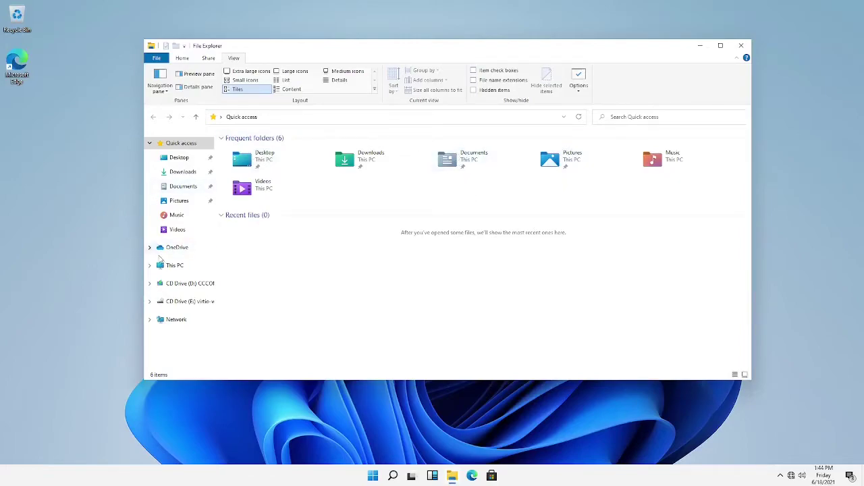
click(169, 270)
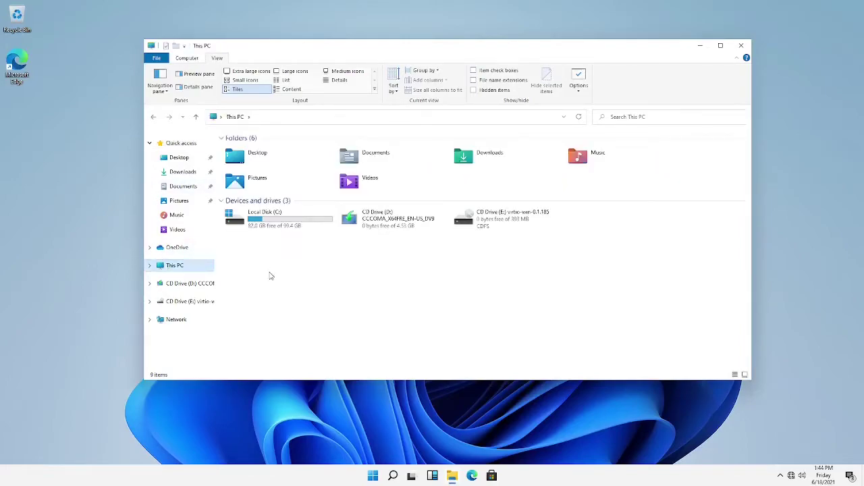
right_click(345, 284)
Open This PC's Properties About page and enlarge the Settings window
click(359, 366)
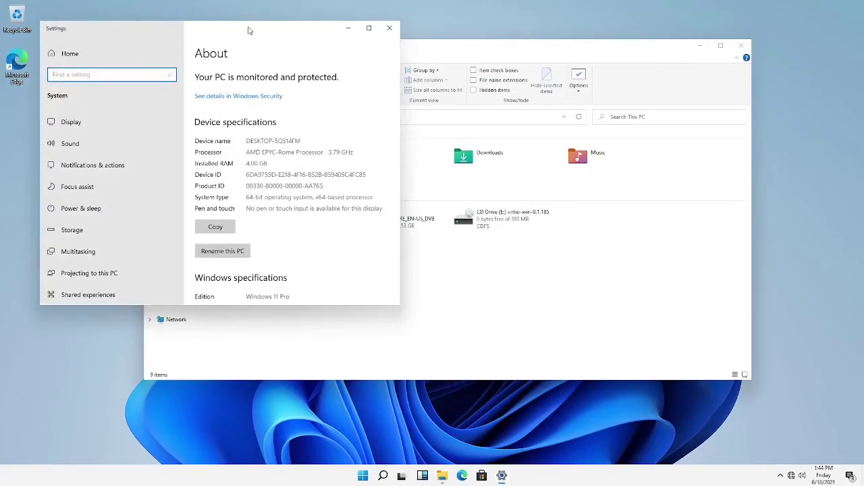
drag(248, 30, 244, 23)
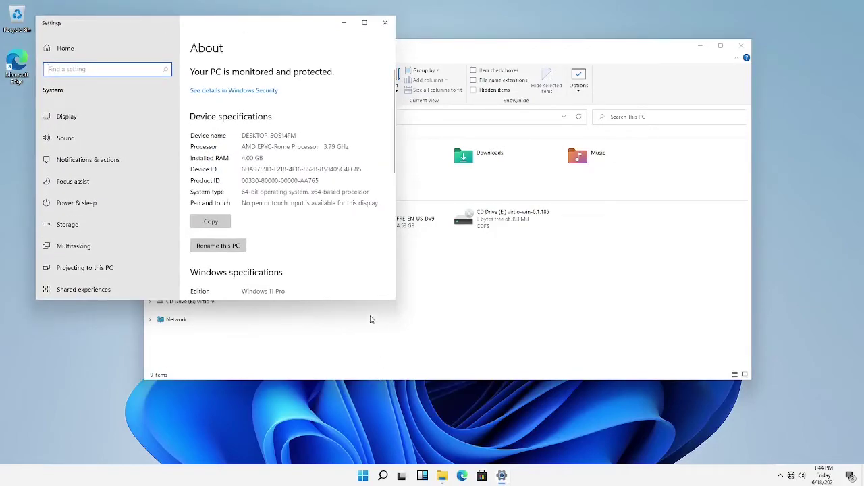
drag(395, 299, 696, 435)
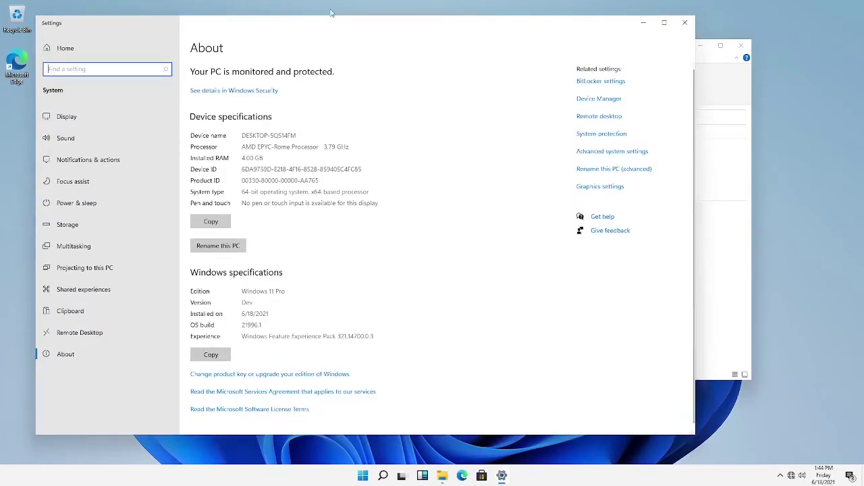
drag(372, 34, 421, 25)
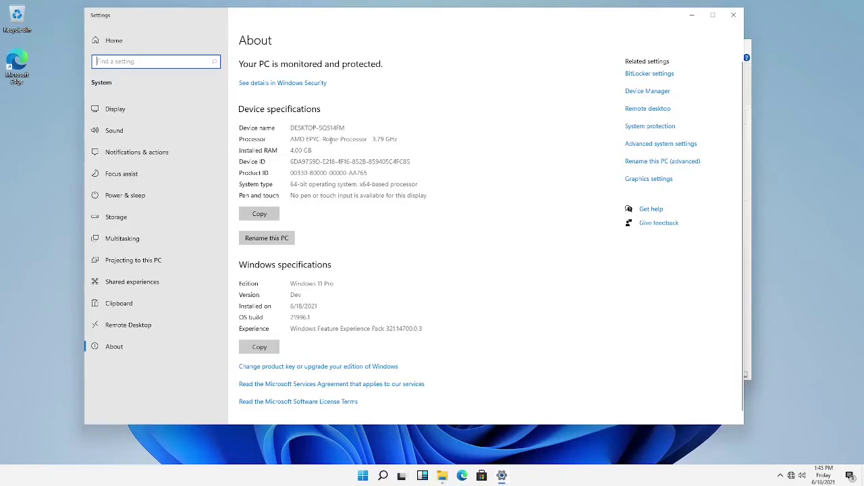
Review the RAM, Windows 11 Pro edition, install date and Experience pack specs, then close Settings
click(314, 147)
double_click(306, 150)
click(302, 150)
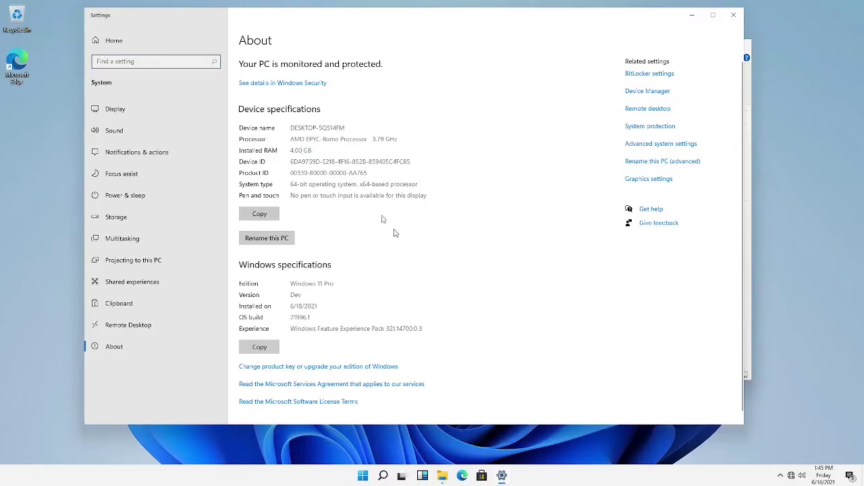
drag(295, 283, 331, 283)
click(300, 284)
drag(302, 306, 304, 306)
drag(303, 328, 517, 322)
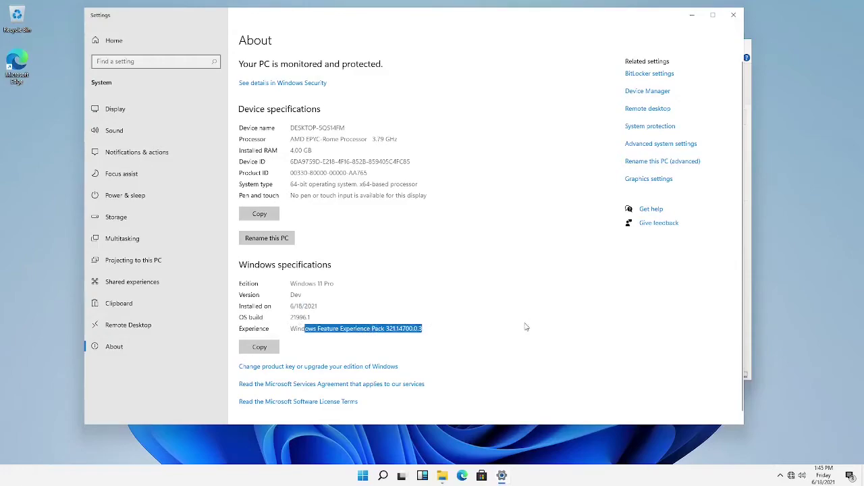
click(526, 327)
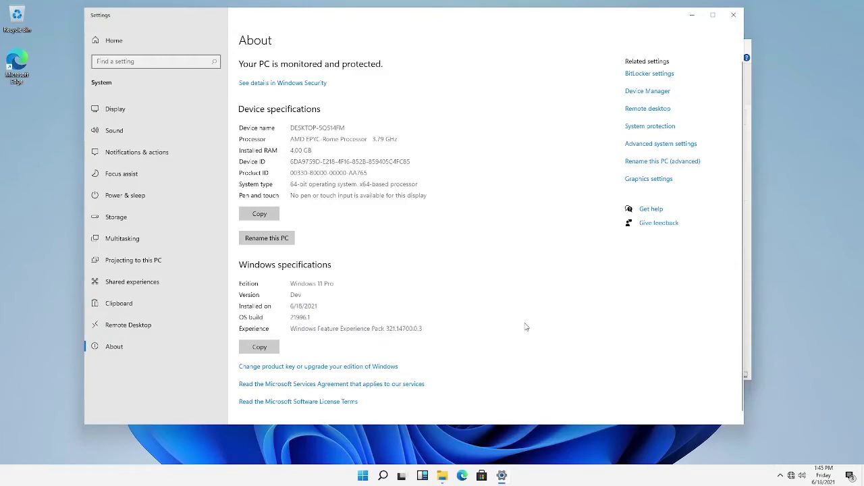
click(731, 20)
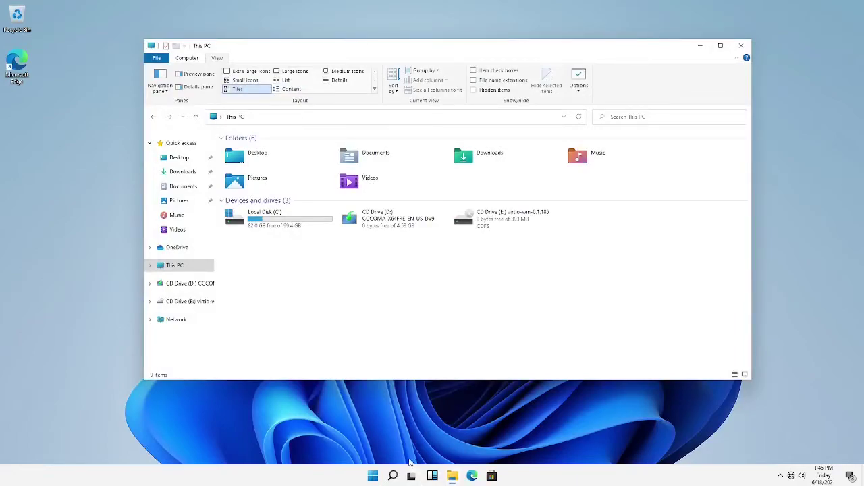
click(374, 476)
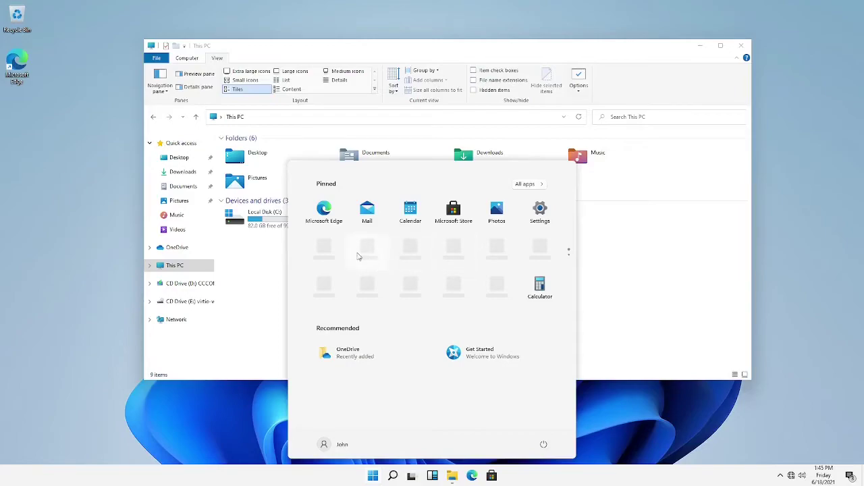
Unpin the first three blank placeholder tiles from Start
right_click(330, 252)
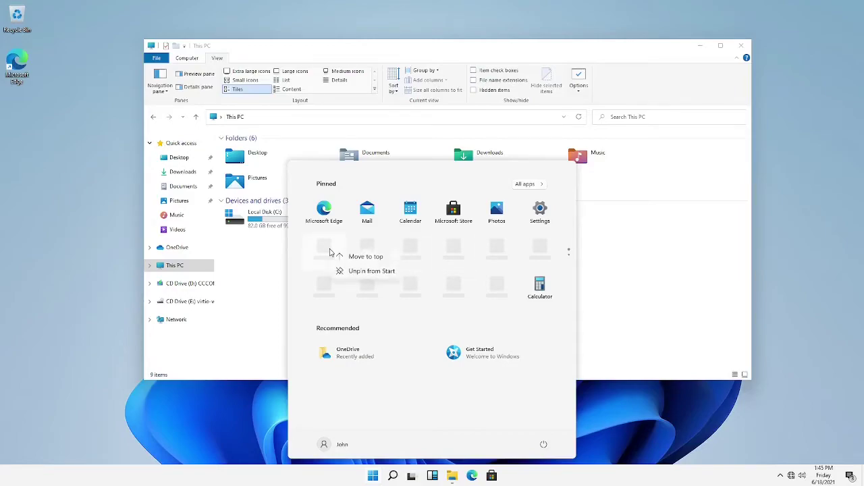
click(338, 270)
right_click(331, 257)
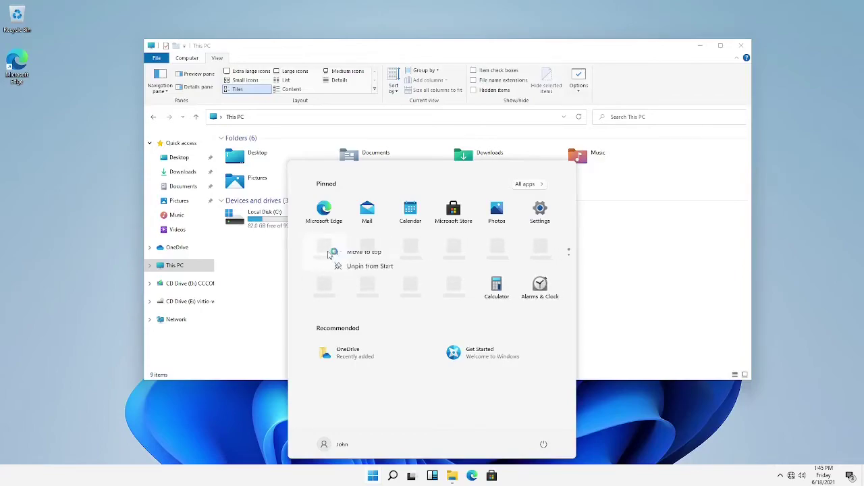
click(339, 272)
right_click(328, 256)
click(338, 273)
Inspect the context options of the Microsoft Edge, Mail and a blank tile
right_click(324, 224)
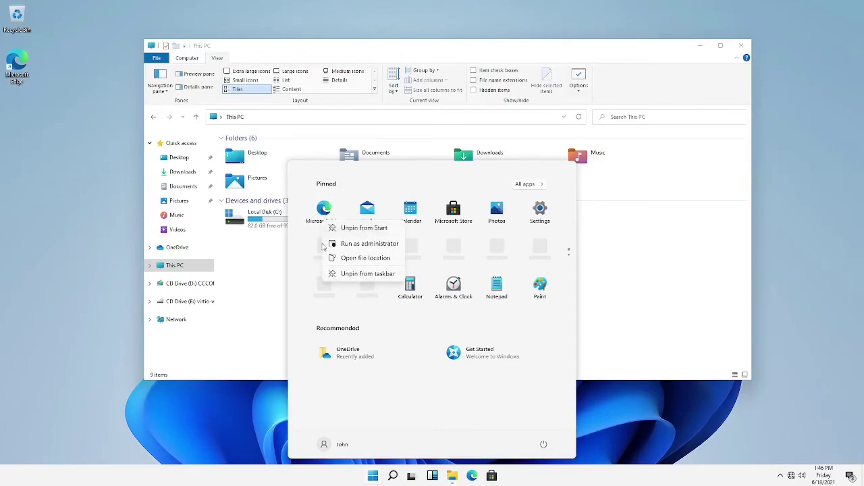
right_click(376, 208)
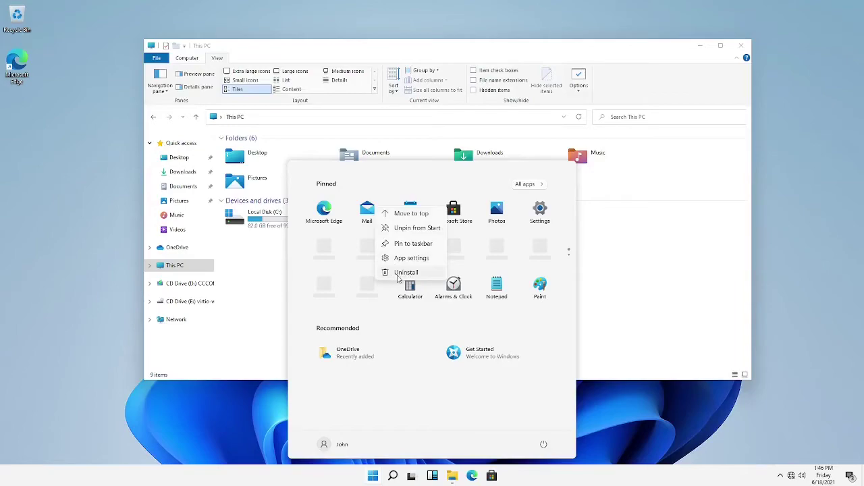
right_click(325, 245)
click(337, 266)
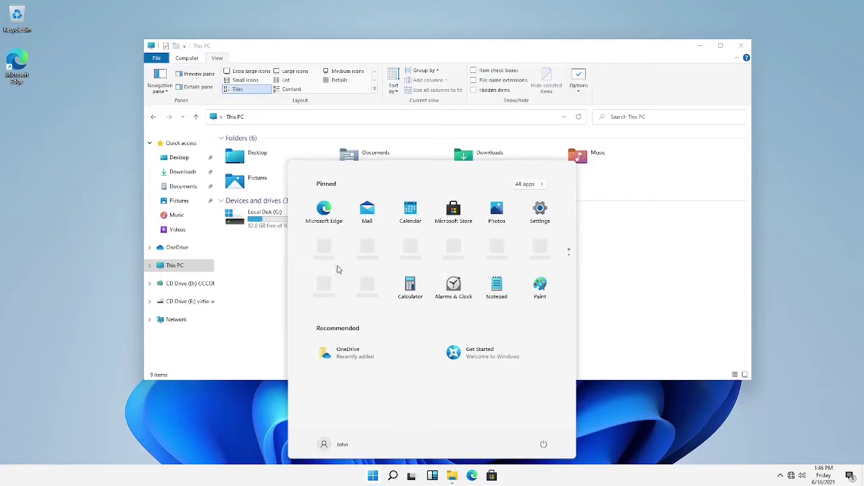
Unpin four more blank placeholder tiles from Start
right_click(327, 254)
click(341, 274)
right_click(326, 259)
click(339, 274)
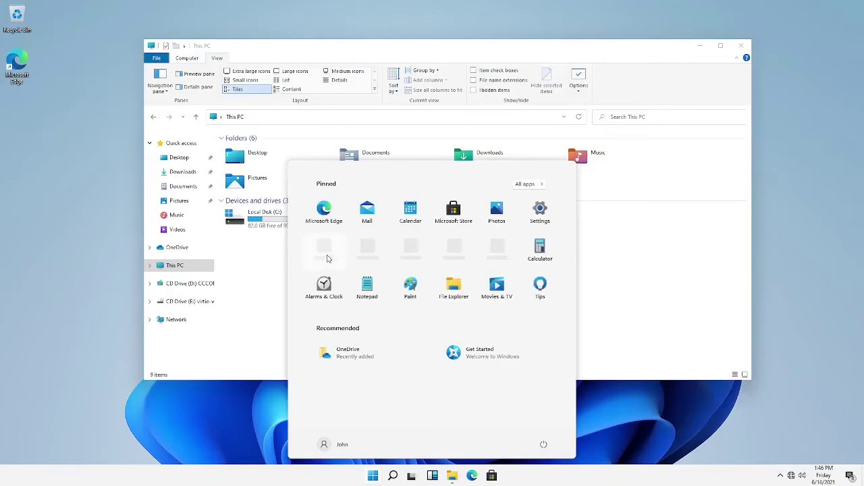
right_click(327, 258)
click(341, 275)
right_click(325, 262)
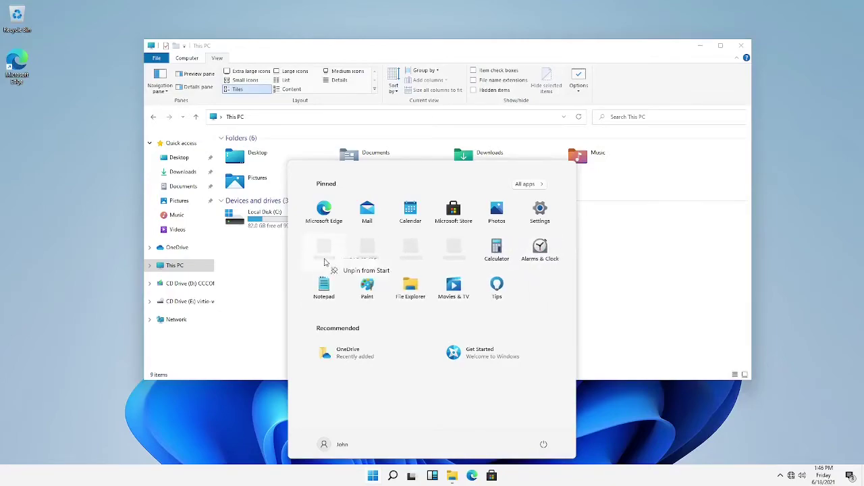
click(341, 274)
Unpin the last three blank tiles and launch Microsoft Store
right_click(327, 259)
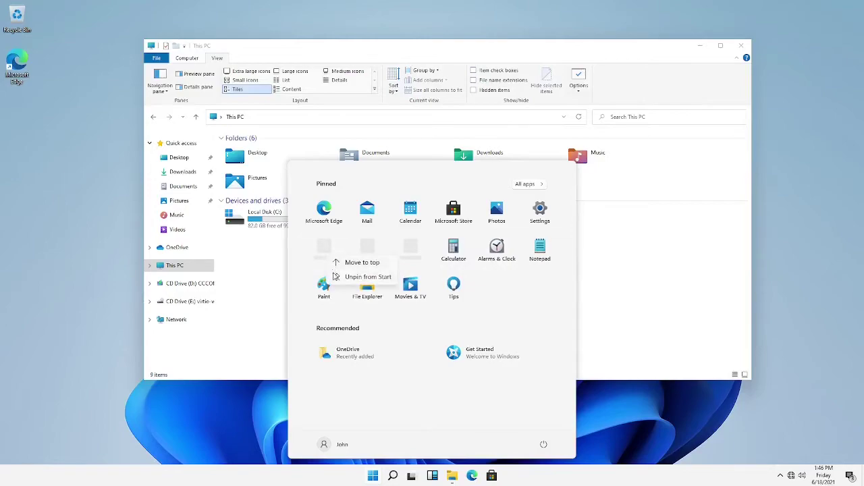
click(339, 278)
right_click(327, 250)
click(340, 266)
right_click(329, 254)
click(341, 273)
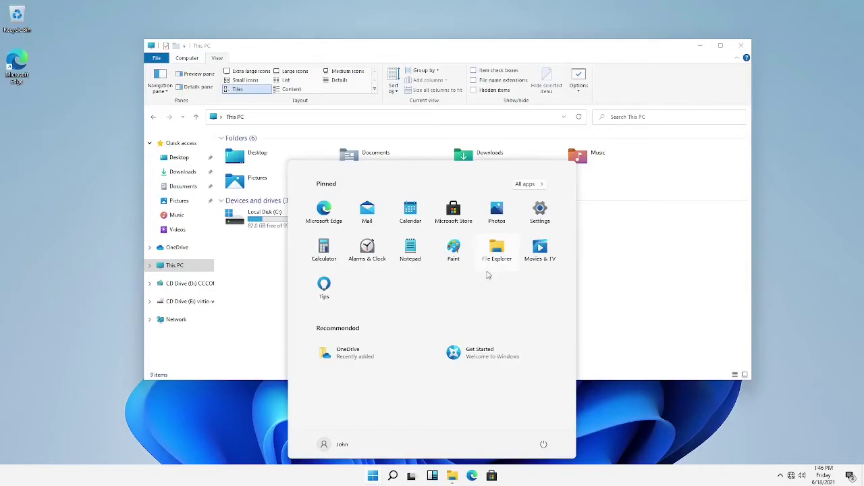
click(449, 212)
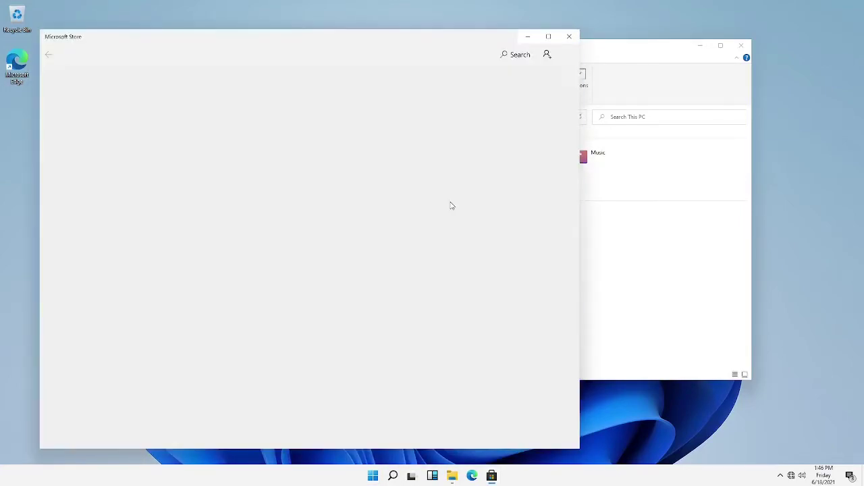
Close the offline Microsoft Store app, returning to This PC, and bring up Start
click(569, 35)
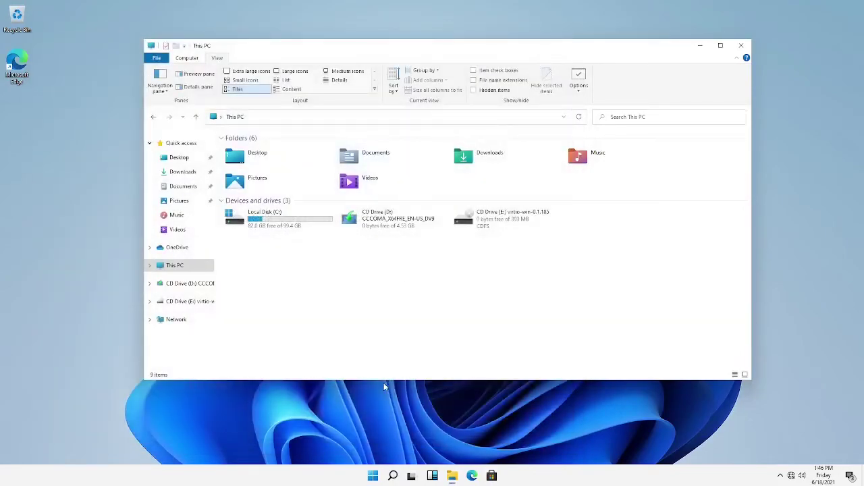
key(super)
click(490, 226)
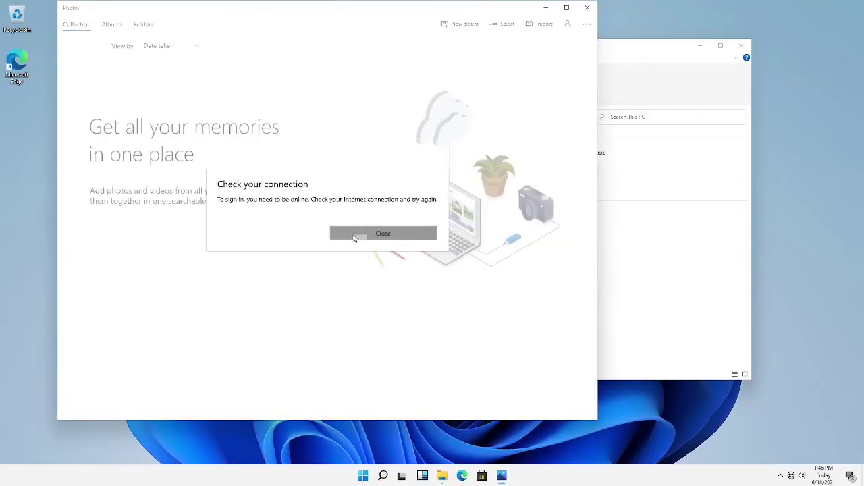
click(354, 234)
drag(358, 10, 461, 26)
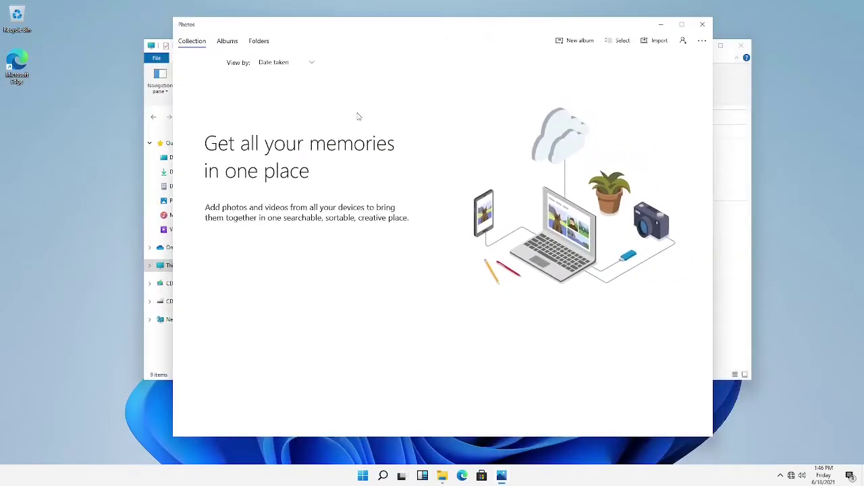
click(220, 43)
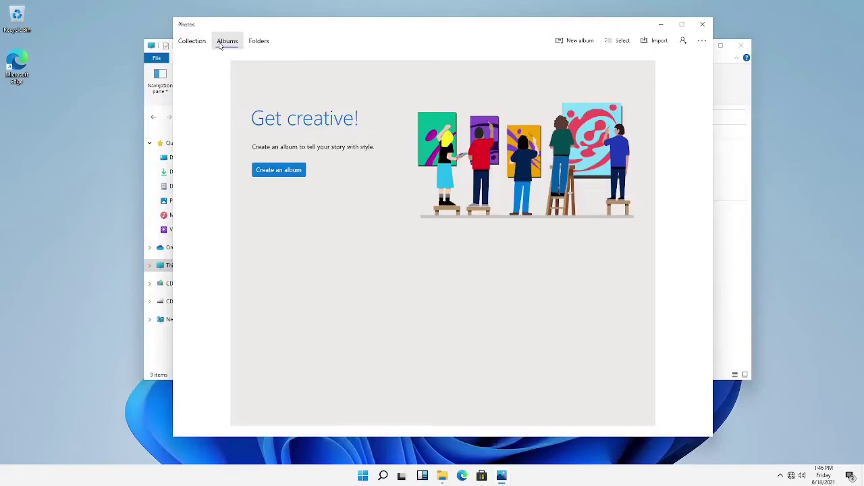
click(193, 46)
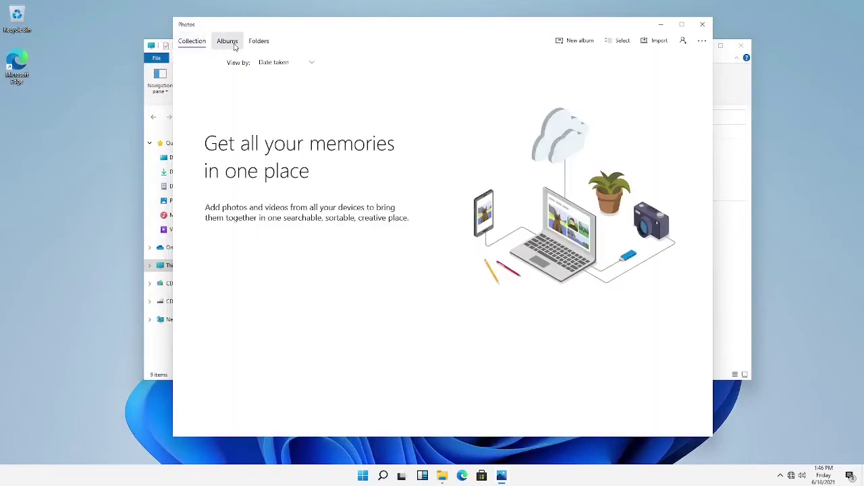
click(235, 46)
click(248, 46)
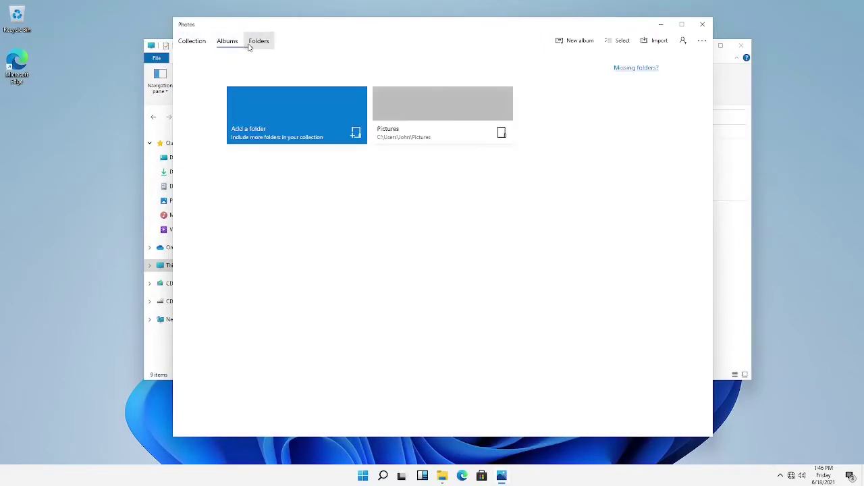
click(702, 40)
click(692, 87)
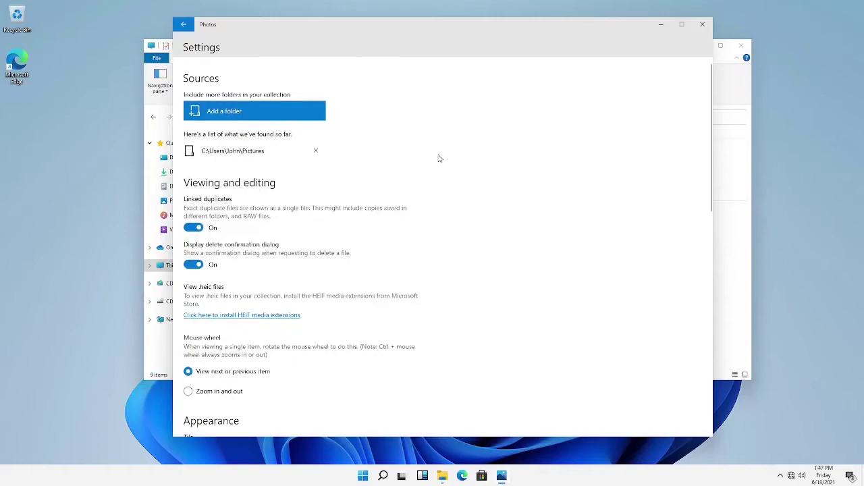
scroll(439, 159, down, 6)
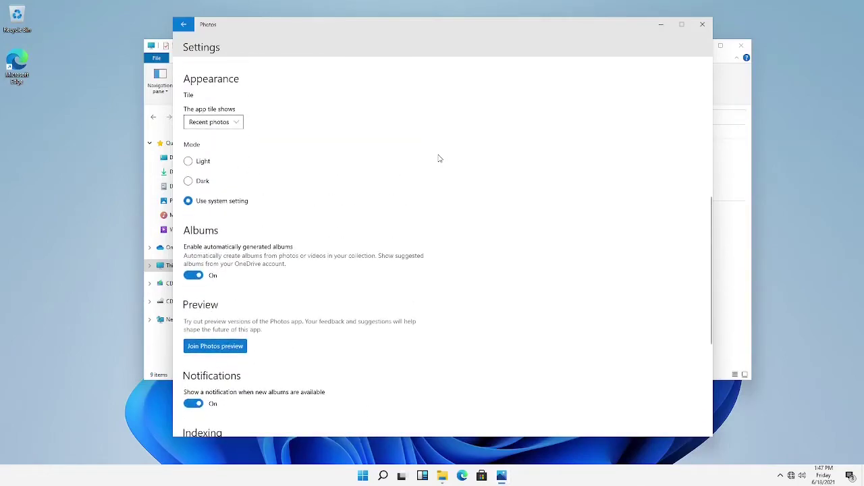
scroll(439, 158, down, 4)
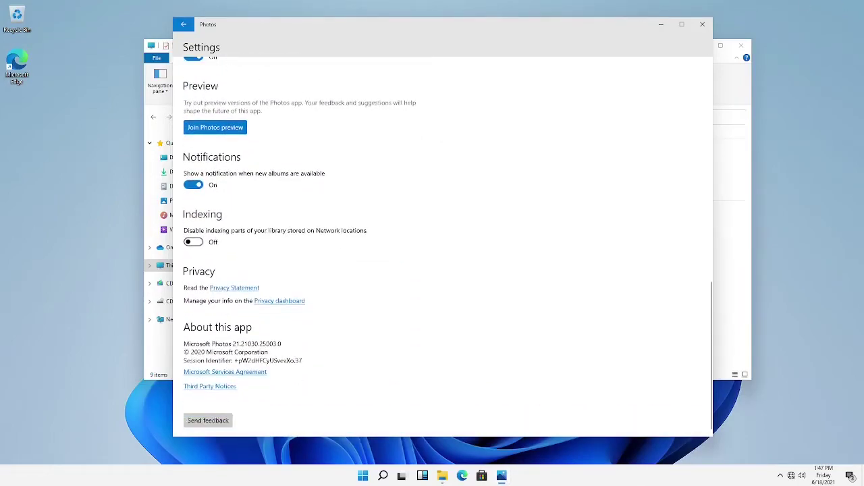
click(701, 25)
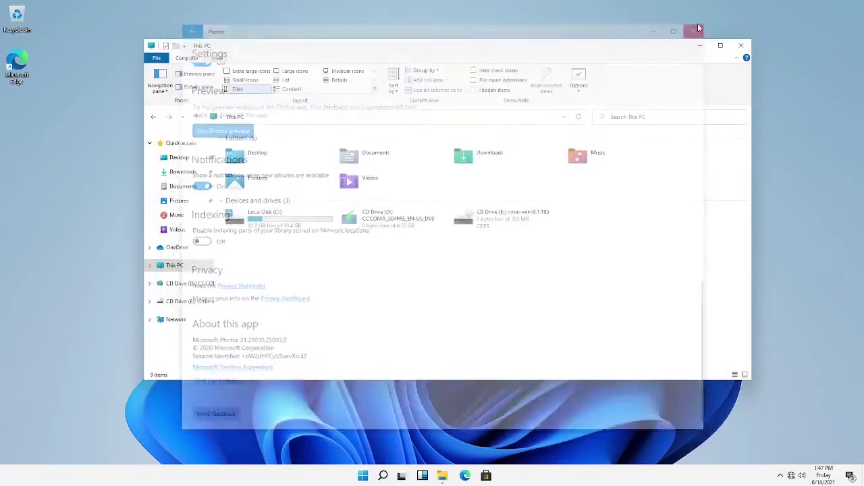
Close File Explorer and dismiss Microsoft Edge's first-run setup dialog
click(734, 51)
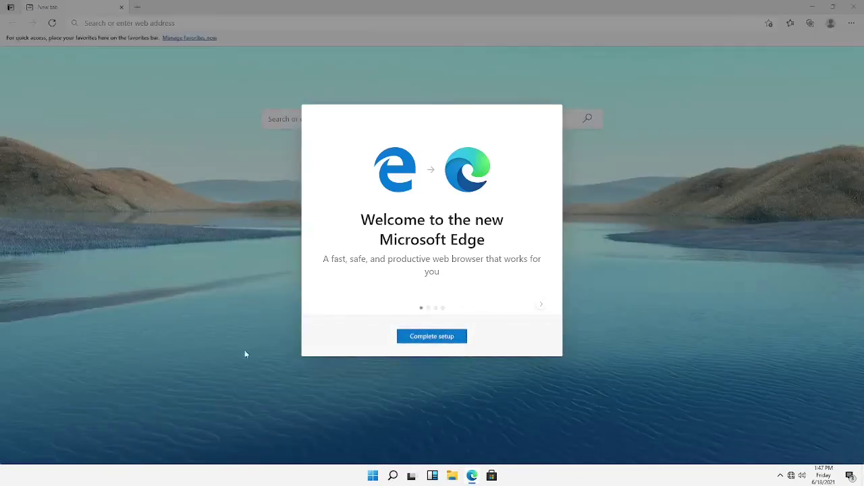
click(428, 339)
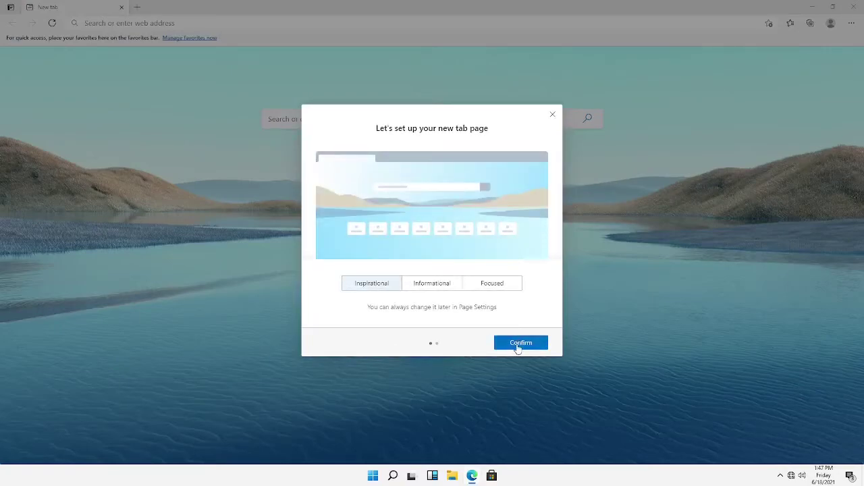
click(518, 344)
click(335, 346)
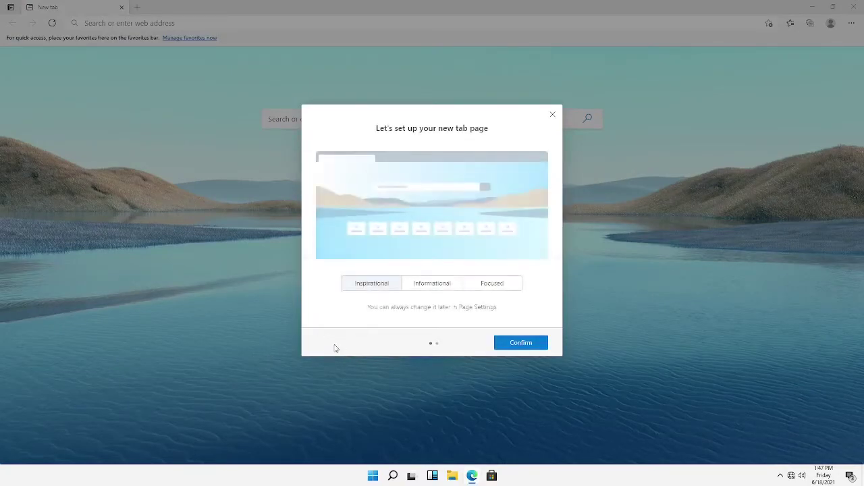
click(552, 114)
Open a new Edge tab and close the not-connected go.microsoft.com tab
click(223, 143)
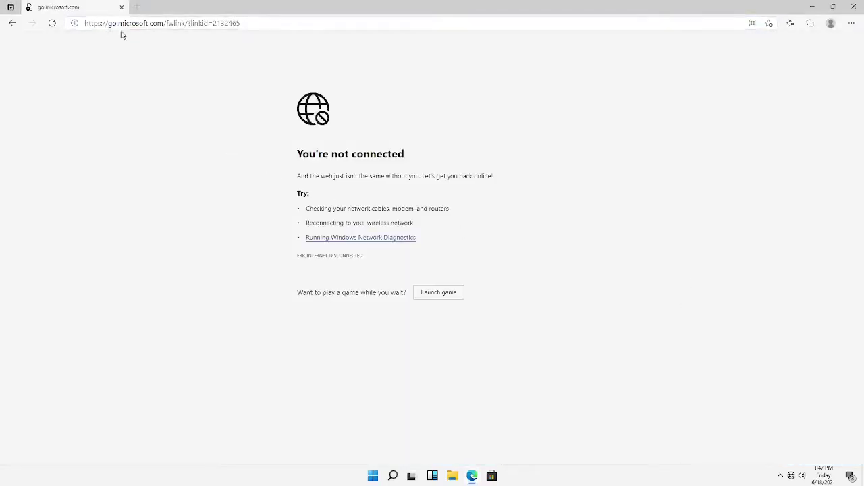
click(136, 7)
click(123, 11)
click(122, 8)
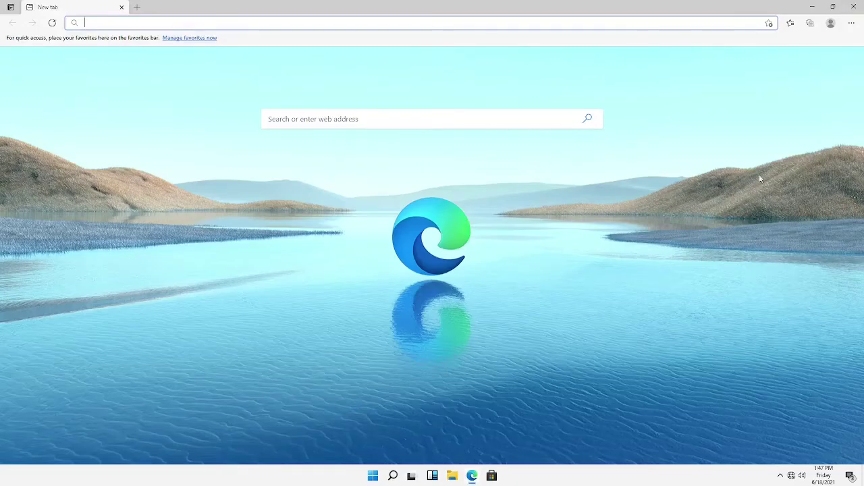
Check Edge version 90.0.818.66 on the About Microsoft Edge settings page, then close Edge
click(852, 23)
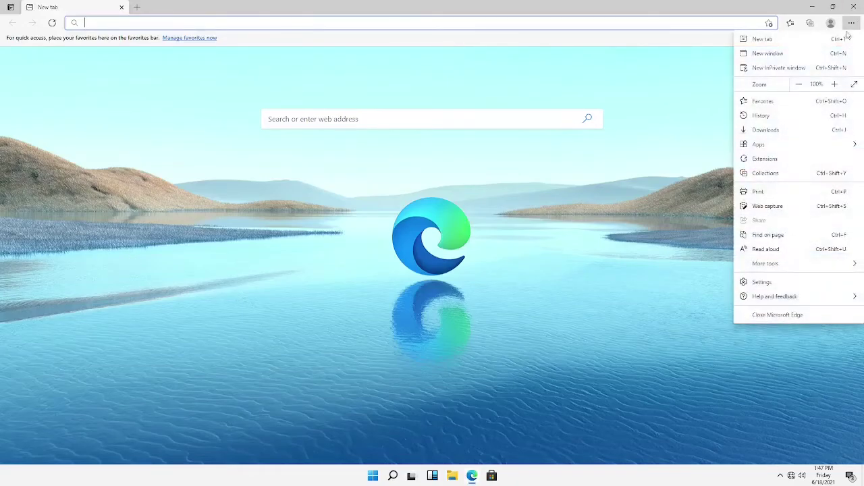
click(757, 282)
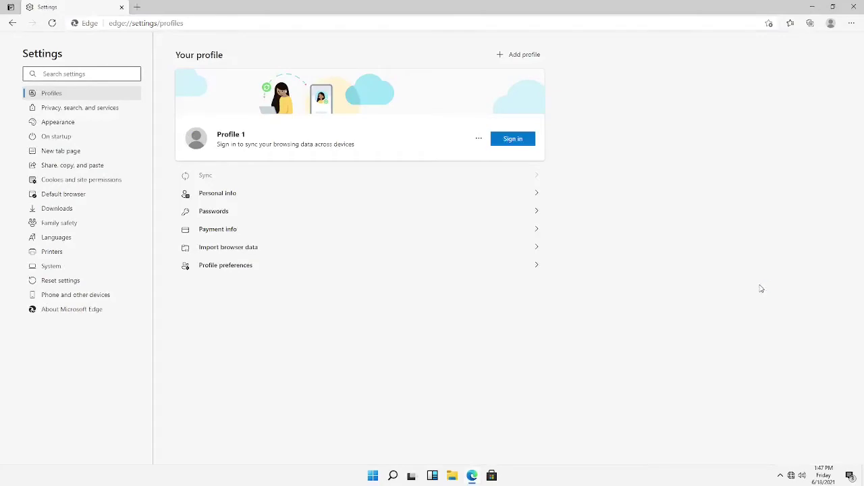
click(104, 314)
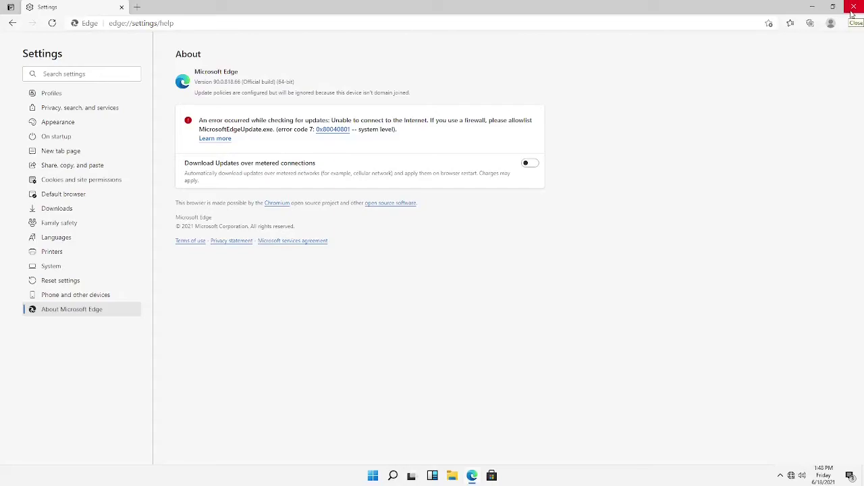
click(853, 9)
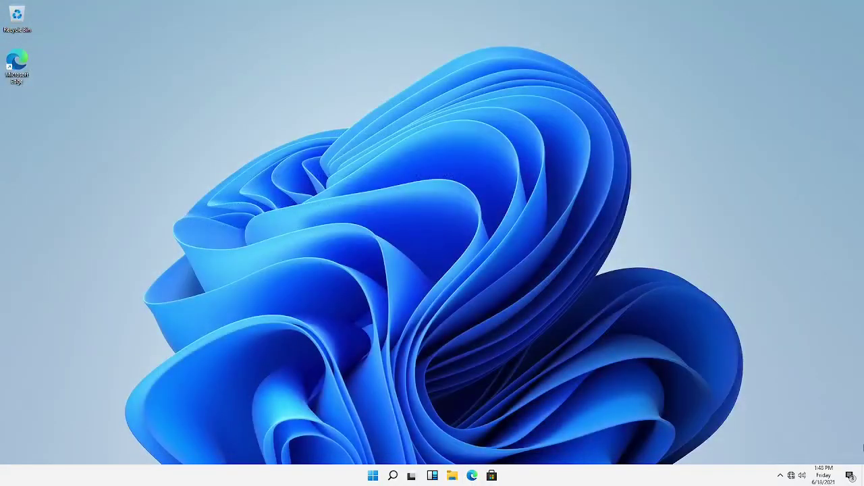
click(852, 476)
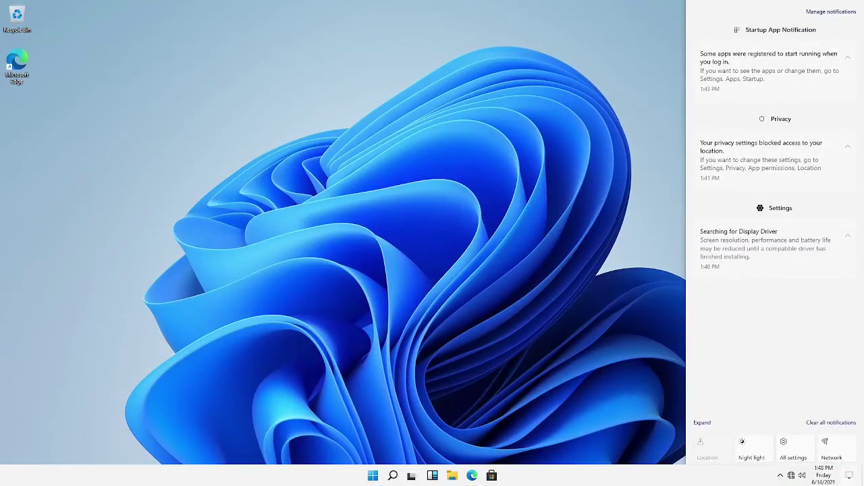
click(714, 423)
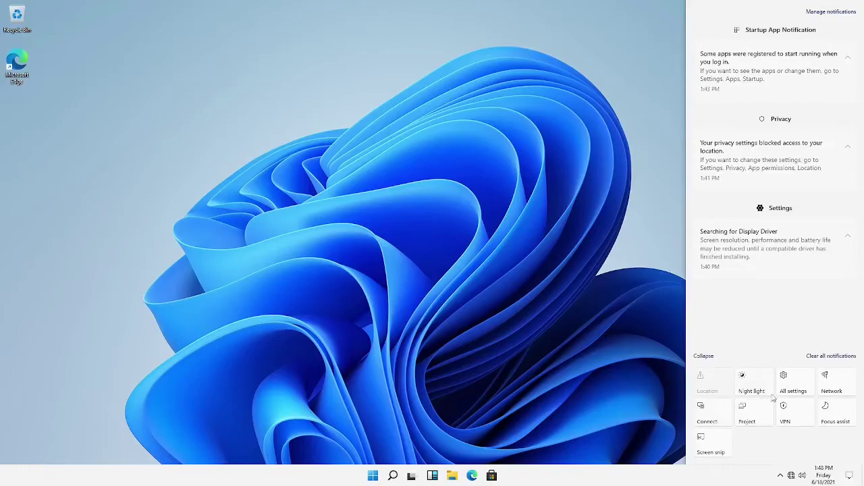
click(804, 416)
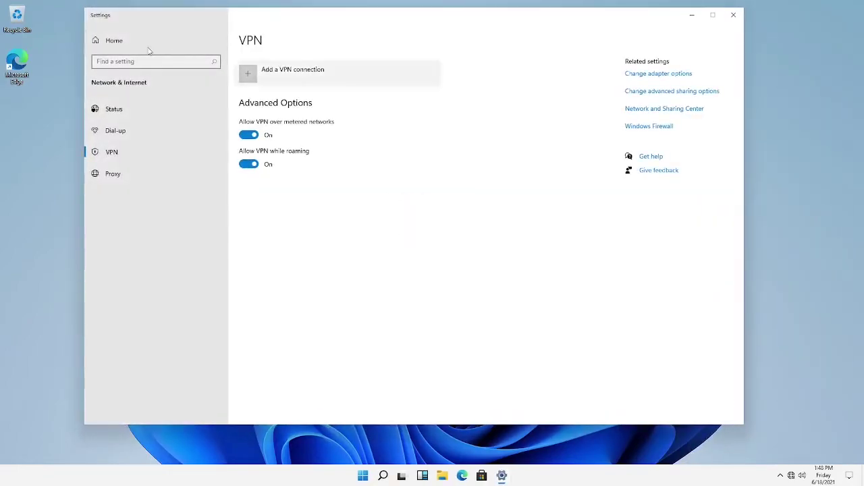
click(734, 14)
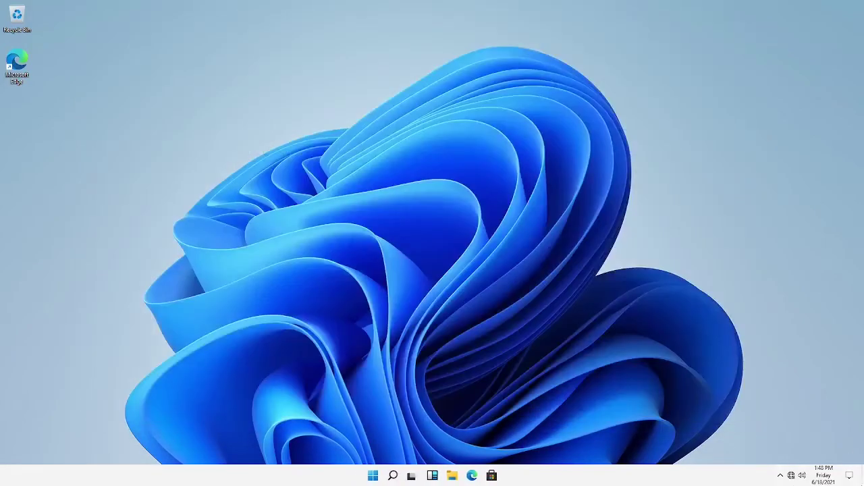
click(849, 475)
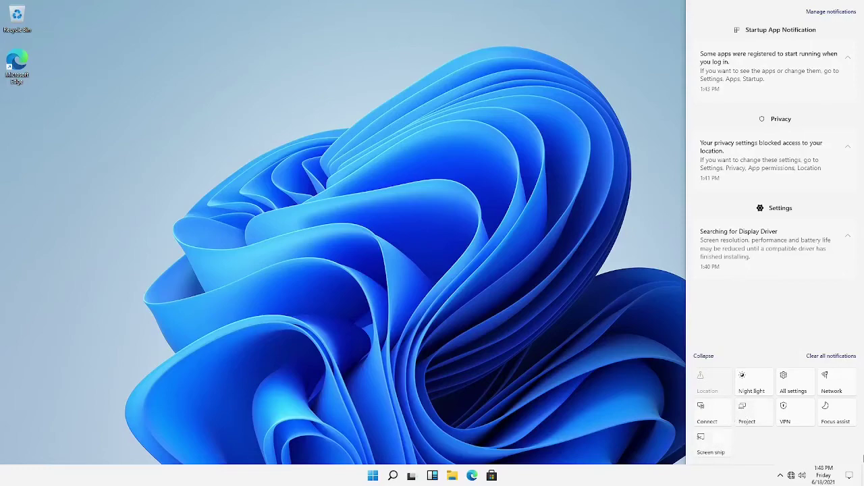
click(827, 476)
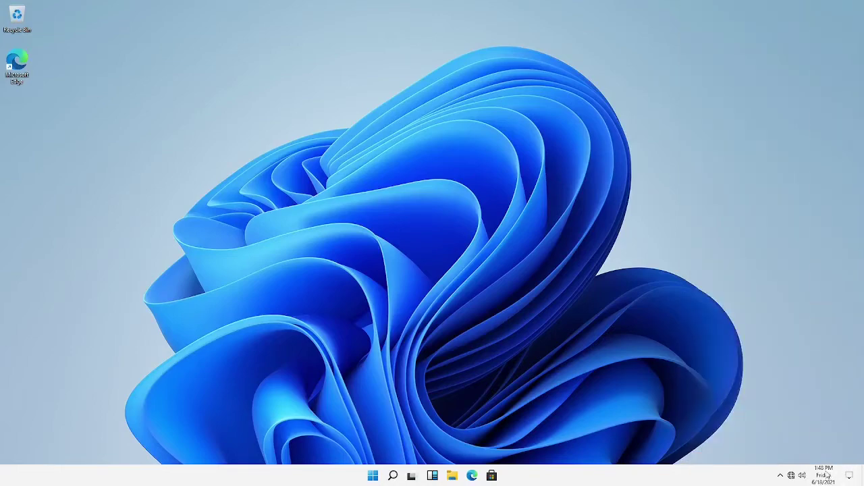
click(780, 476)
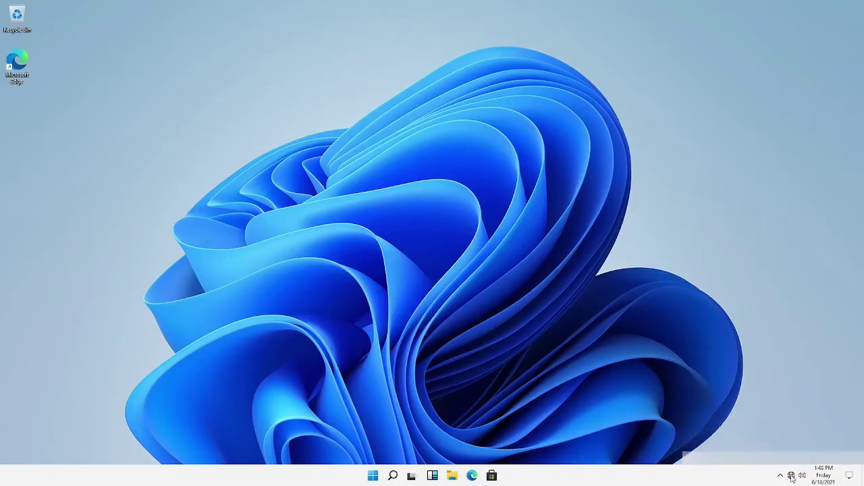
click(802, 476)
click(803, 477)
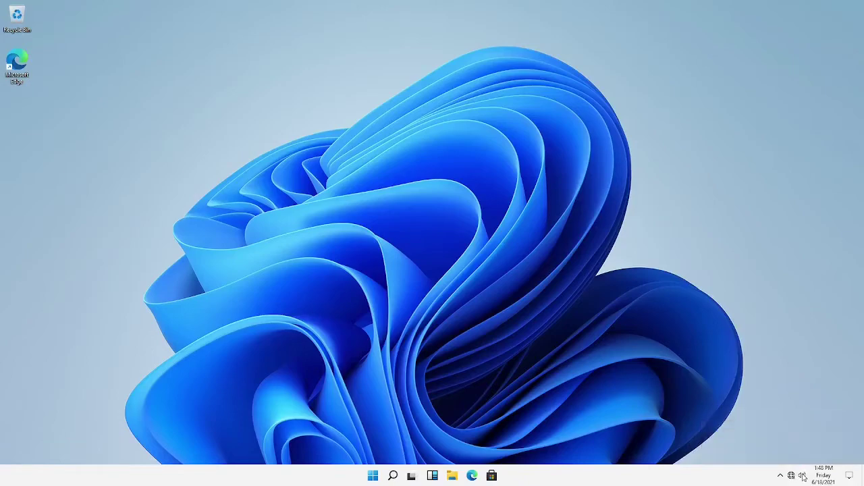
Open Sound settings from the taskbar speaker icon, then switch to the Multitasking page
right_click(802, 476)
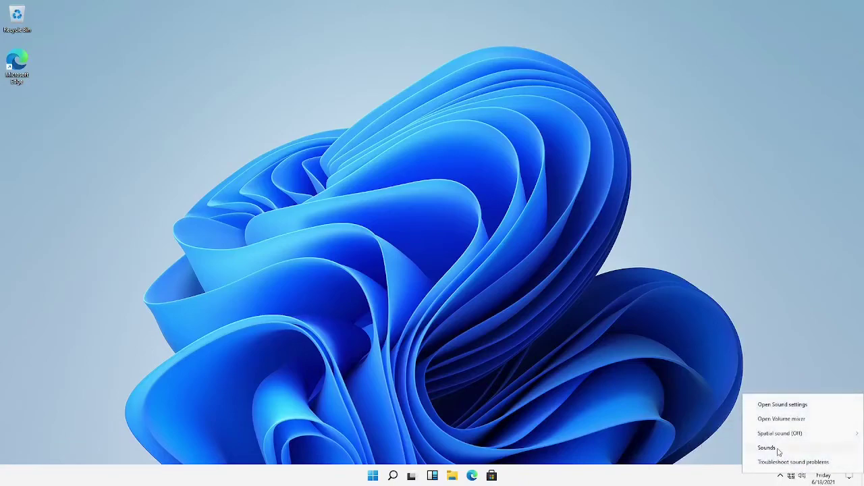
click(776, 403)
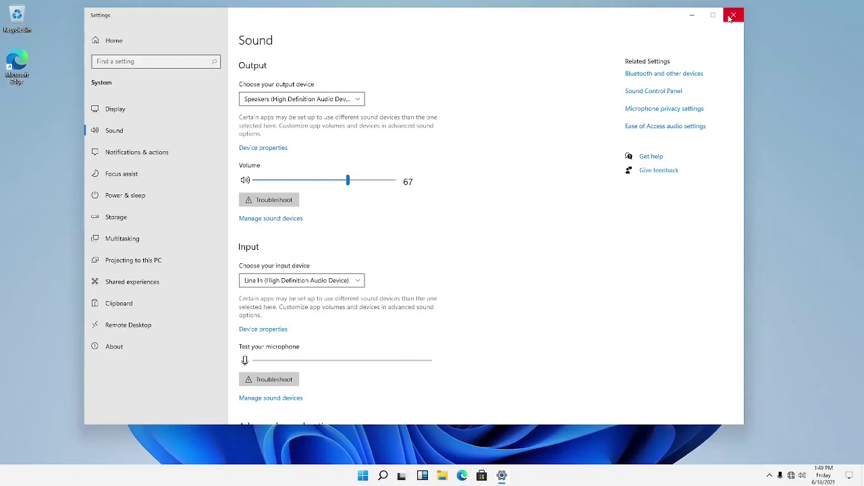
click(138, 240)
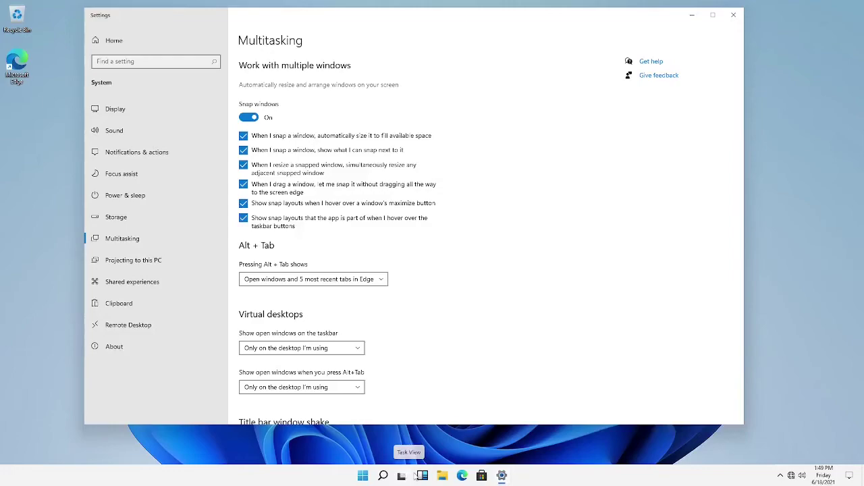
Add Desktop 2 in Task View, switch to it and back to Desktop 1, then open Widgets
click(403, 477)
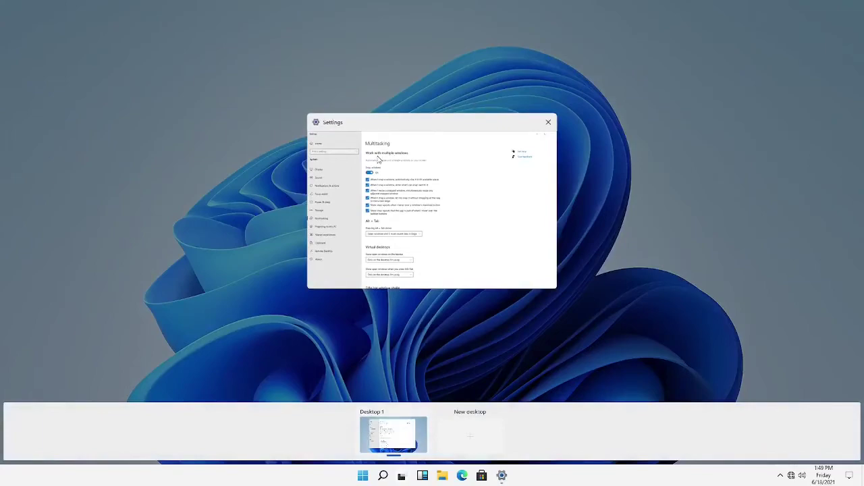
click(378, 158)
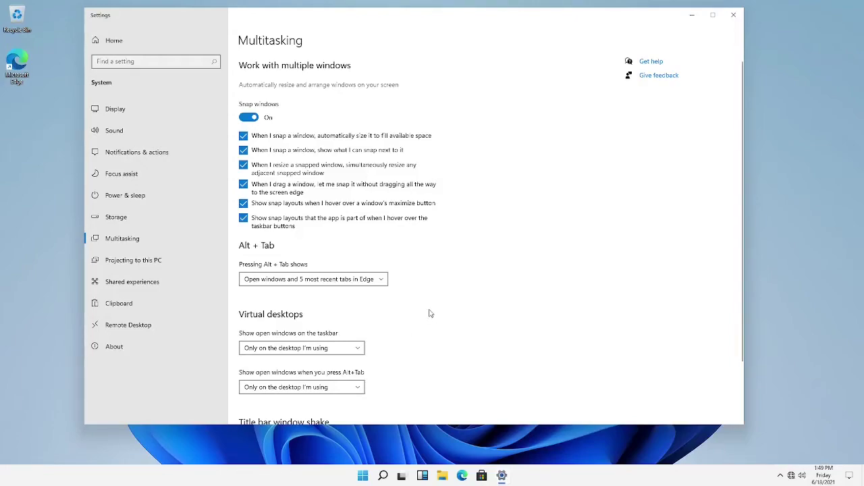
click(402, 476)
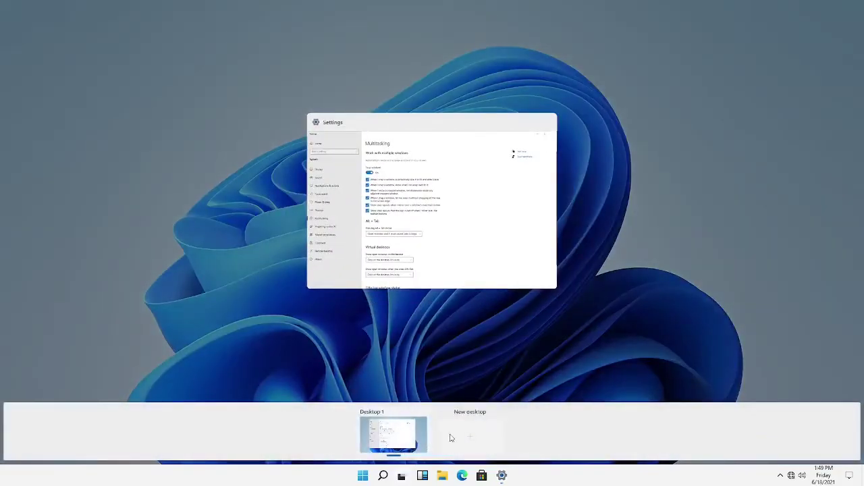
click(451, 438)
click(434, 440)
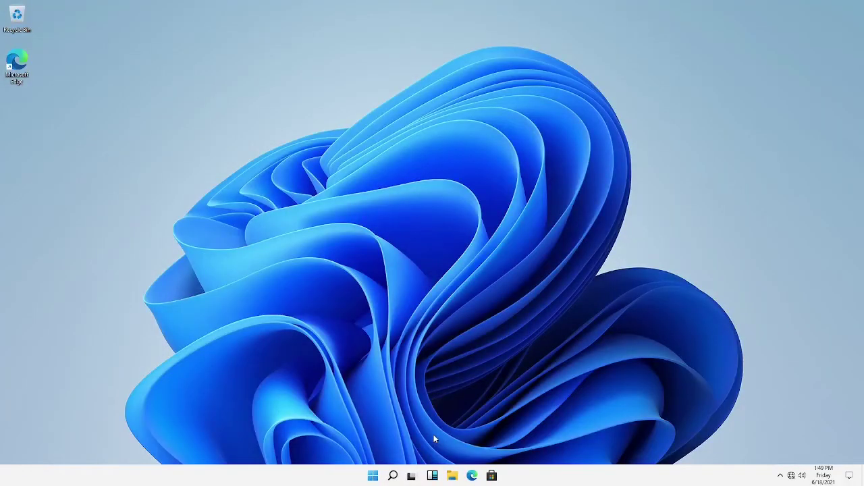
click(410, 476)
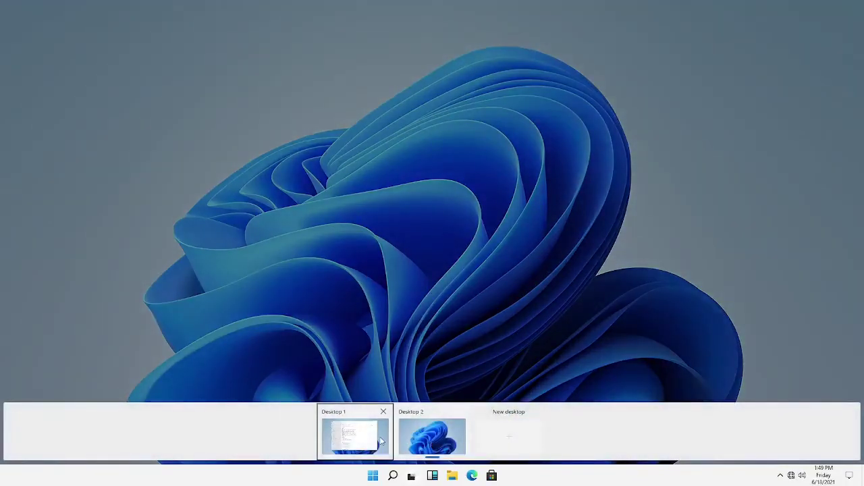
click(379, 436)
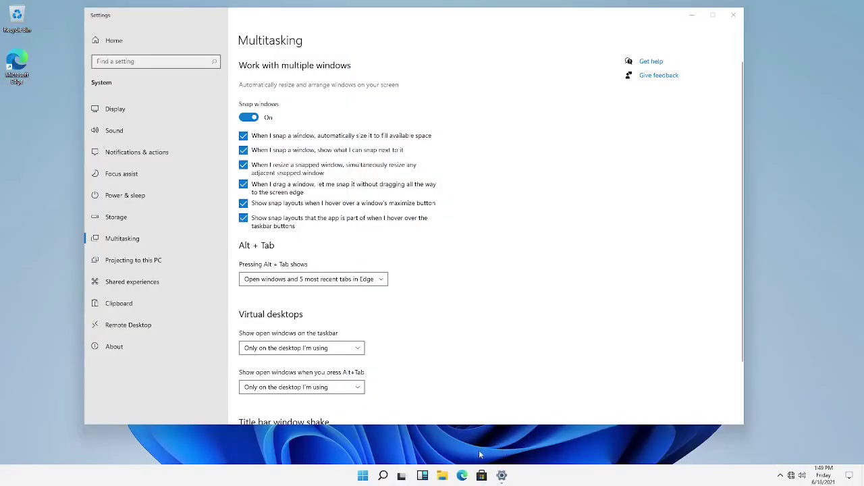
click(424, 476)
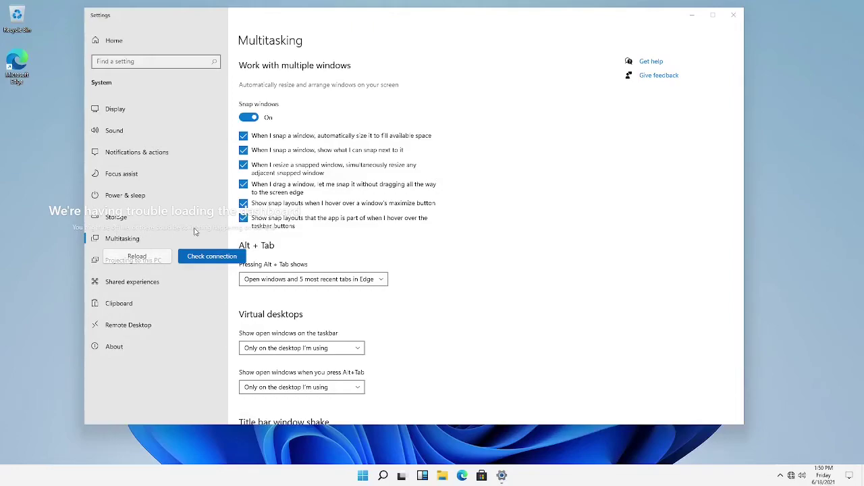
Drag the Settings window a little lower and right, then maximize and restore it
drag(396, 15, 773, 33)
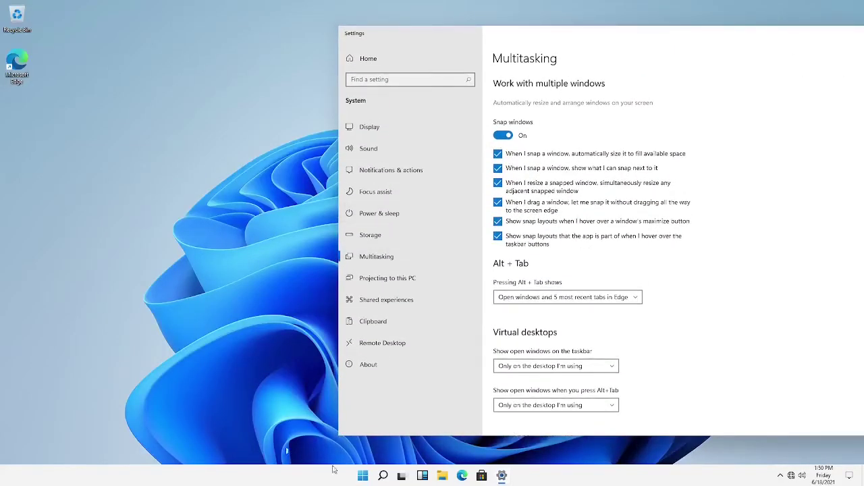
click(423, 476)
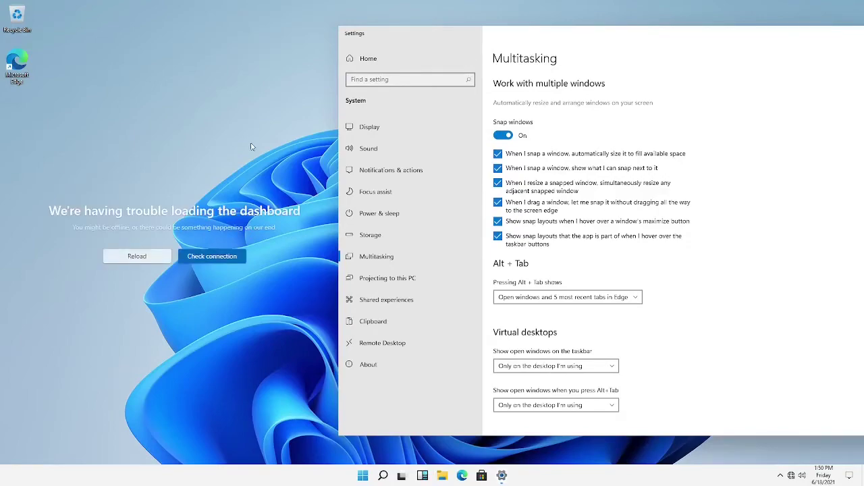
drag(571, 30, 514, 38)
click(754, 35)
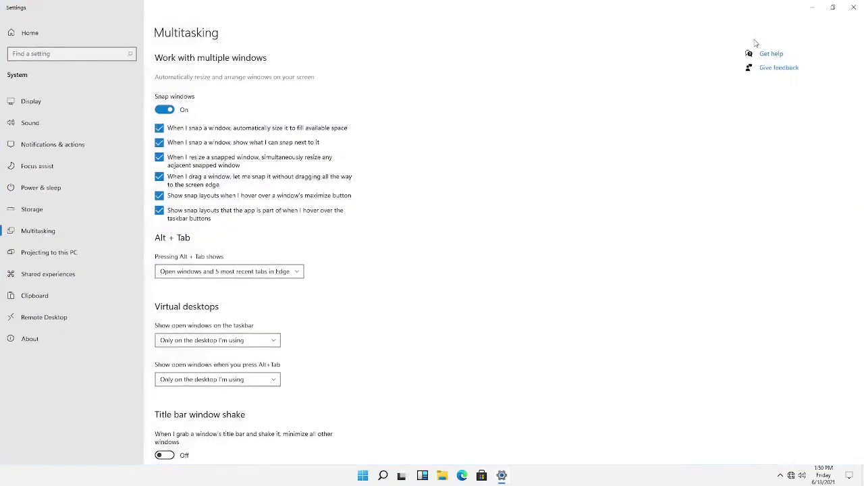
click(833, 7)
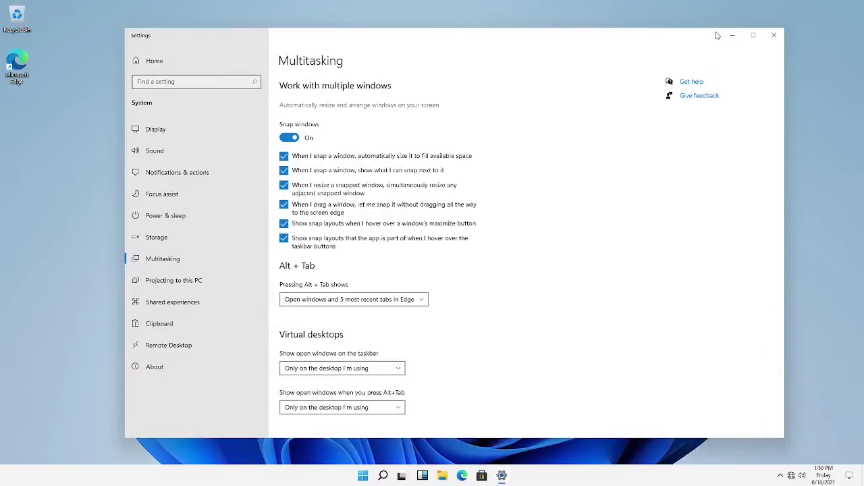
Minimize Settings, then toggle its taskbar icon until the window is restored
click(733, 35)
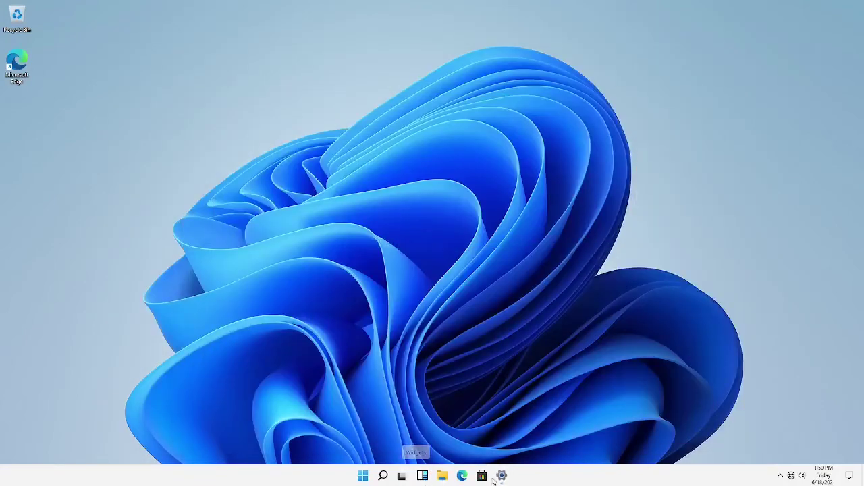
click(502, 476)
click(501, 476)
click(502, 476)
click(502, 476)
click(502, 476)
click(501, 476)
click(502, 476)
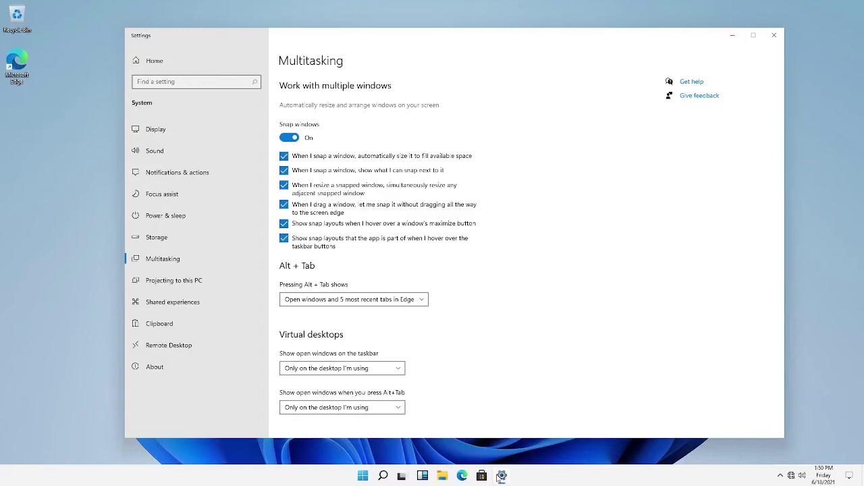
Set 'Pressing Alt + Tab shows' to 'Open windows only' and test it with Alt+Tab
click(344, 297)
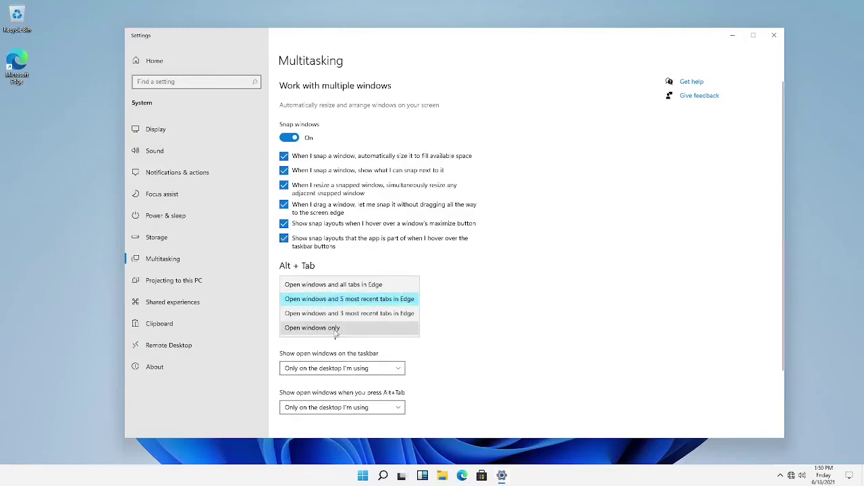
click(335, 328)
key(alt+Tab)
key(alt+Tab)
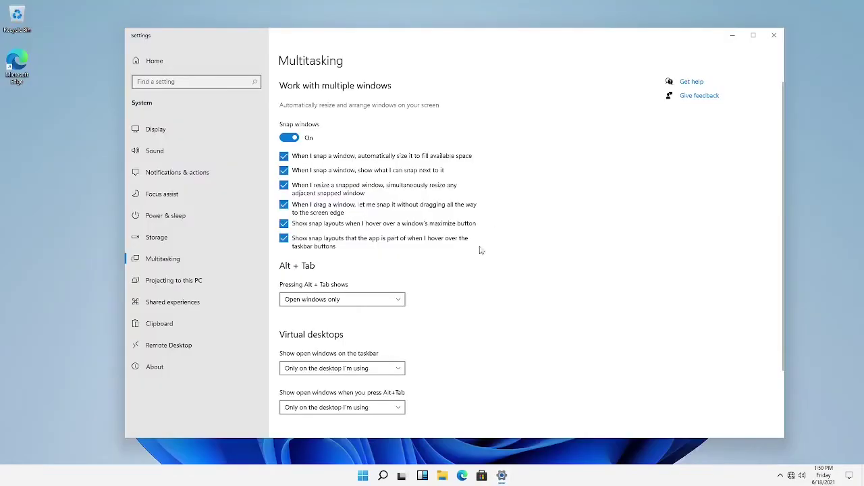
Open File Explorer and switch between it and Settings with Alt+Tab
click(446, 476)
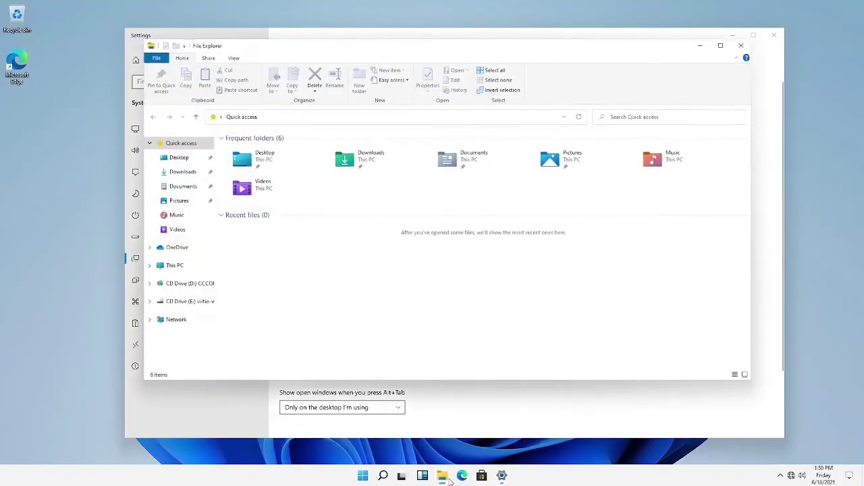
key(alt+Tab)
key(alt+Tab)
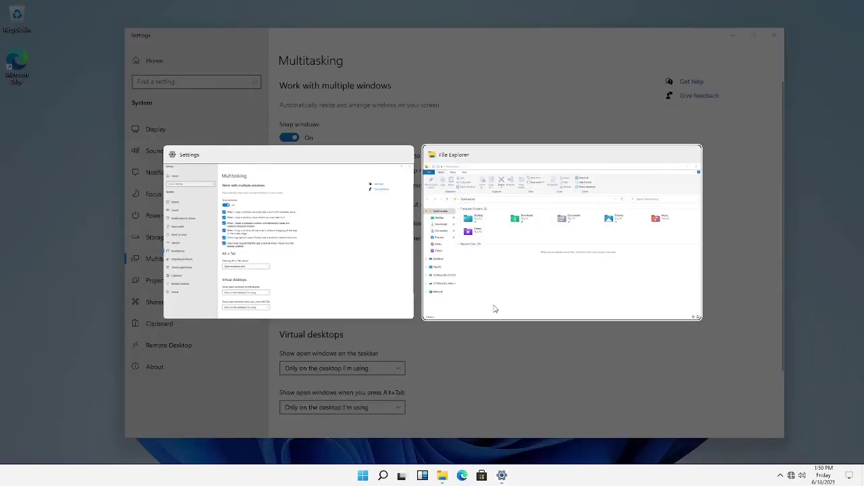
key(alt+Tab)
key(alt+Tab)
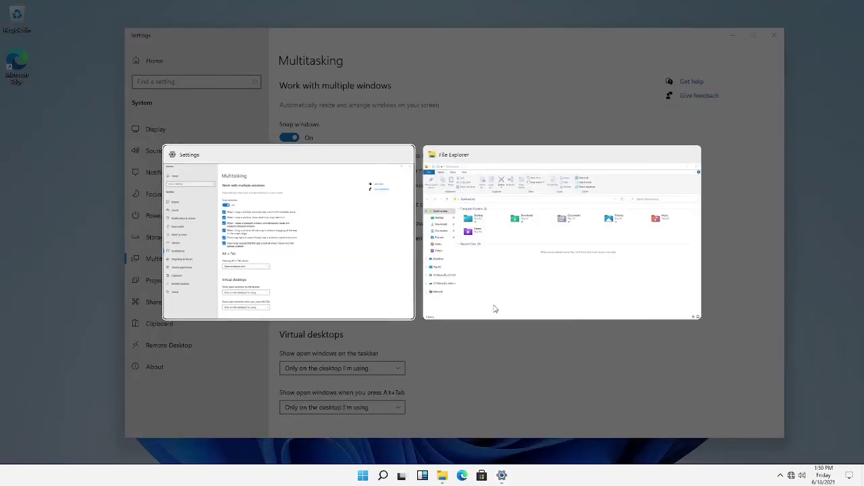
scroll(496, 307, down, 3)
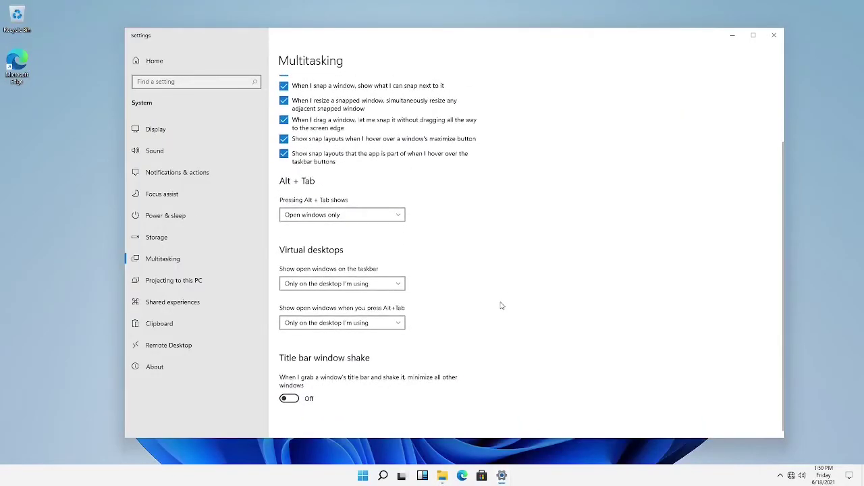
click(156, 129)
Browse the Display, Sound, Notifications & actions and Focus assist pages, ending on Settings home
scroll(461, 268, down, 2)
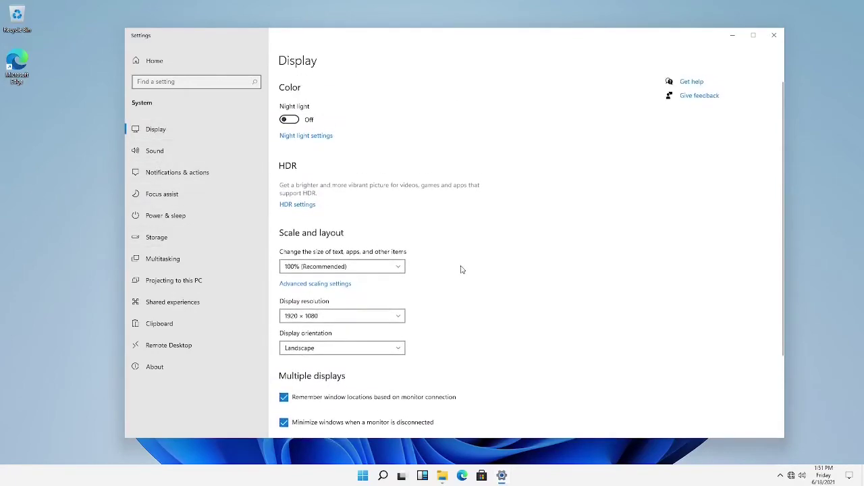
click(219, 146)
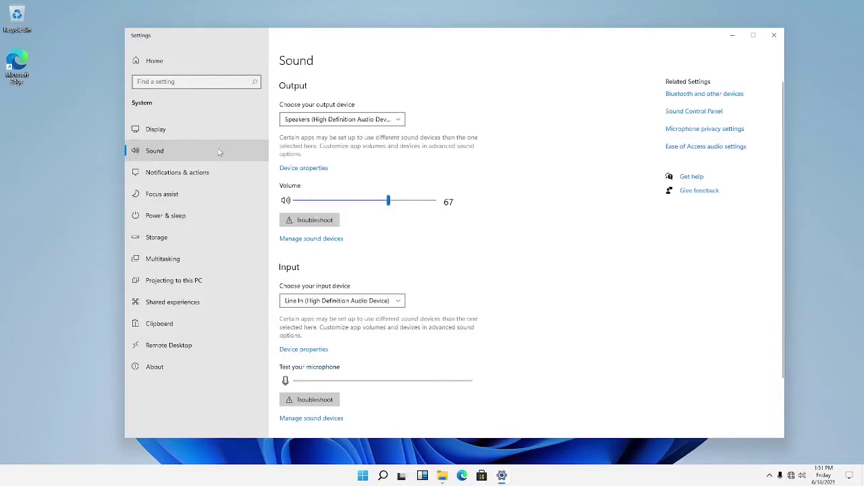
click(204, 171)
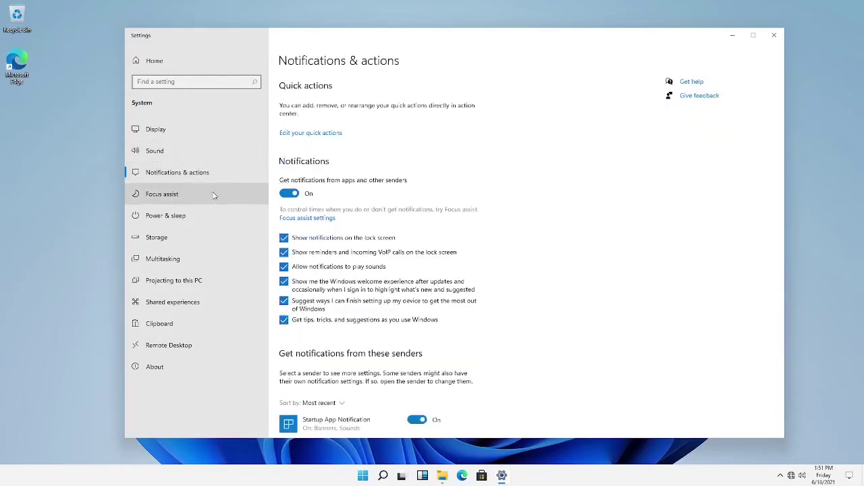
click(212, 196)
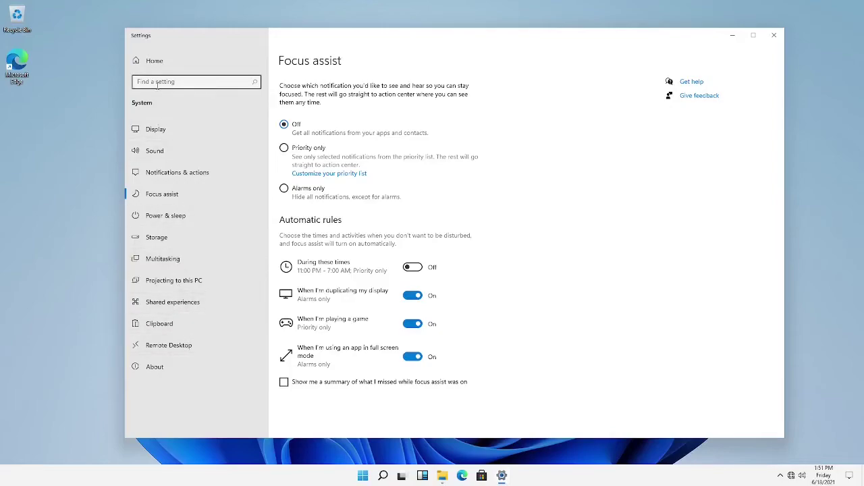
click(155, 63)
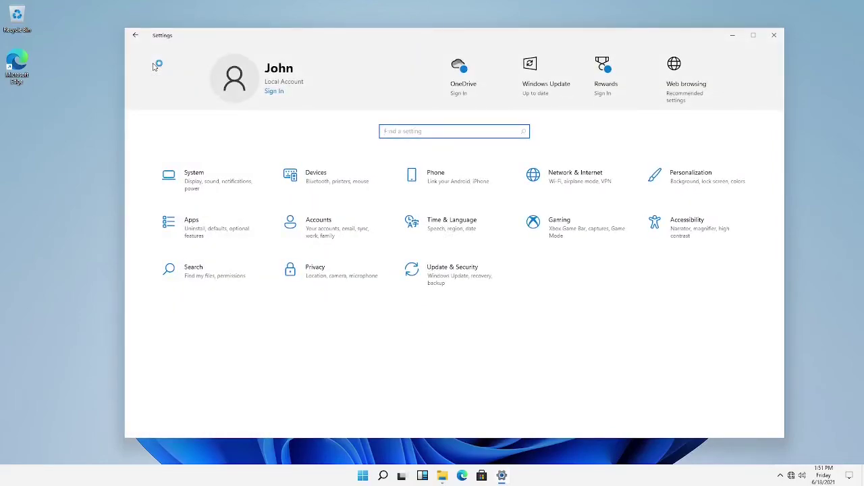
click(176, 183)
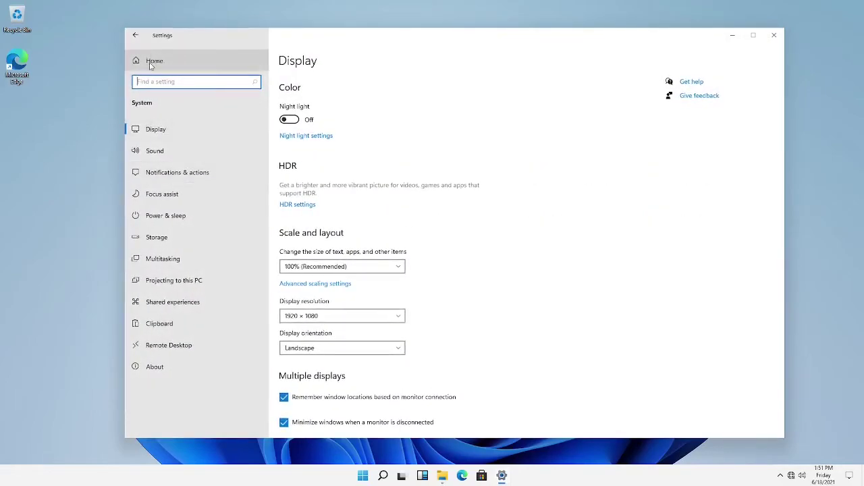
click(152, 61)
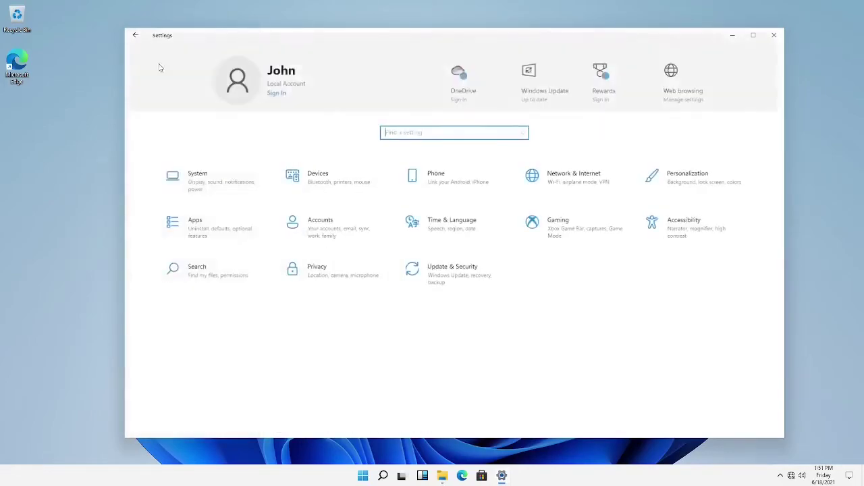
Go to Personalization > Colors and expand the 'Choose your color' mode list
click(672, 185)
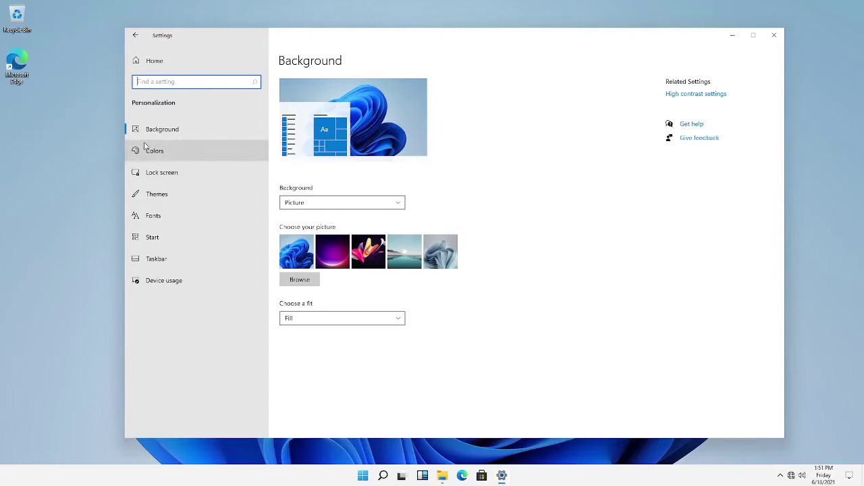
click(175, 151)
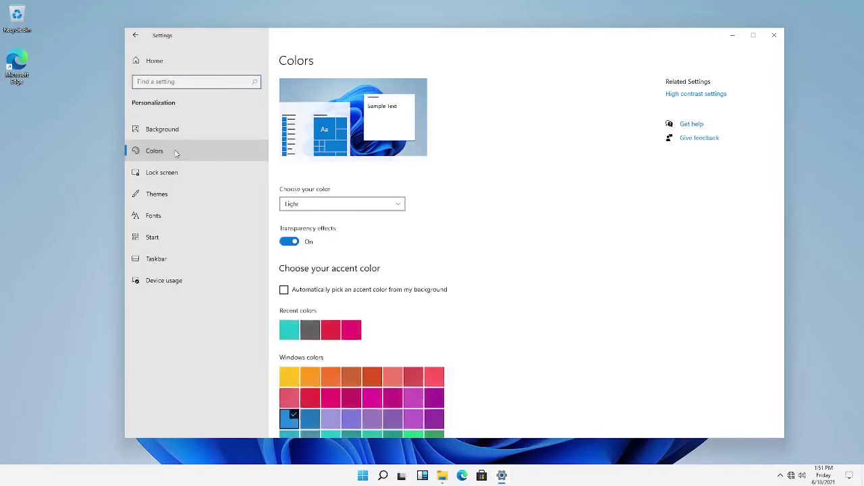
click(173, 132)
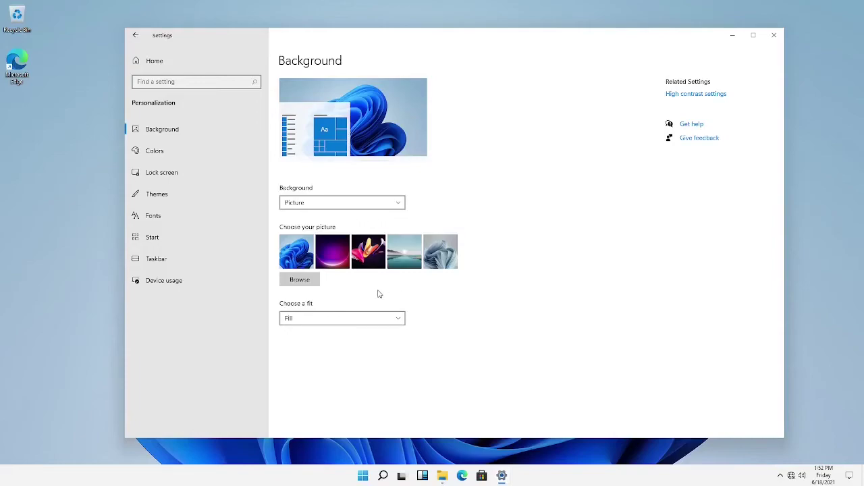
click(166, 160)
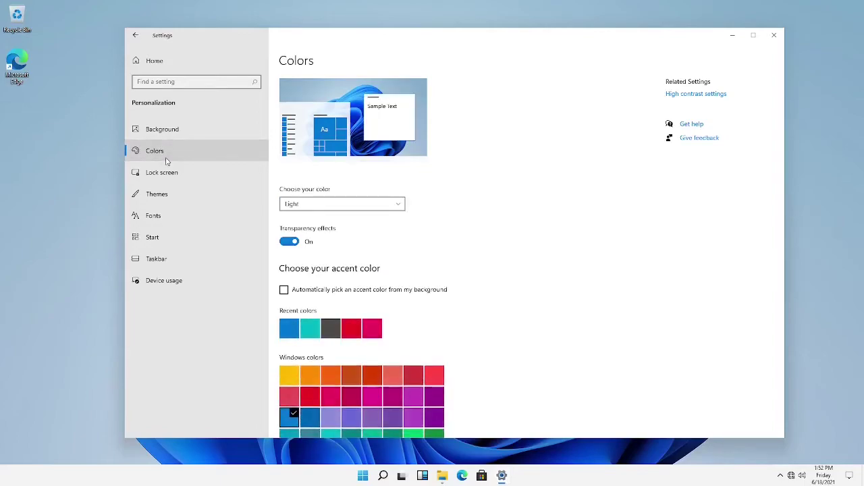
click(307, 204)
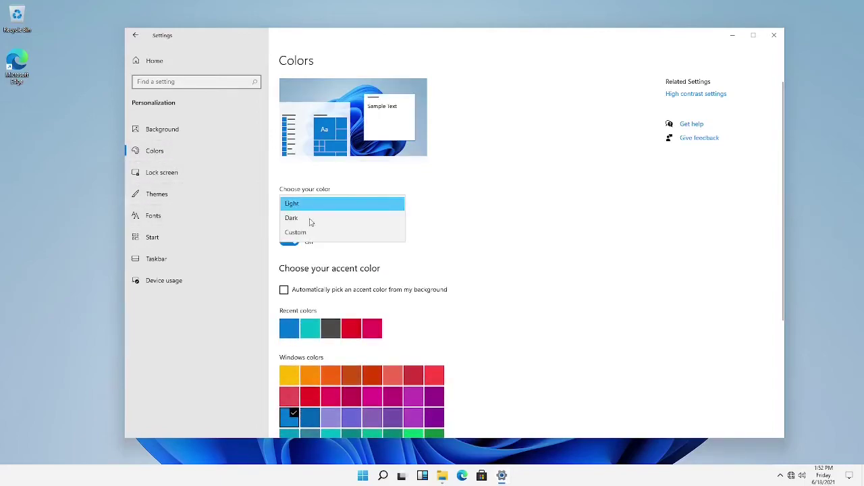
Switch Windows to Dark mode and apply the Windows (dark) theme
click(310, 218)
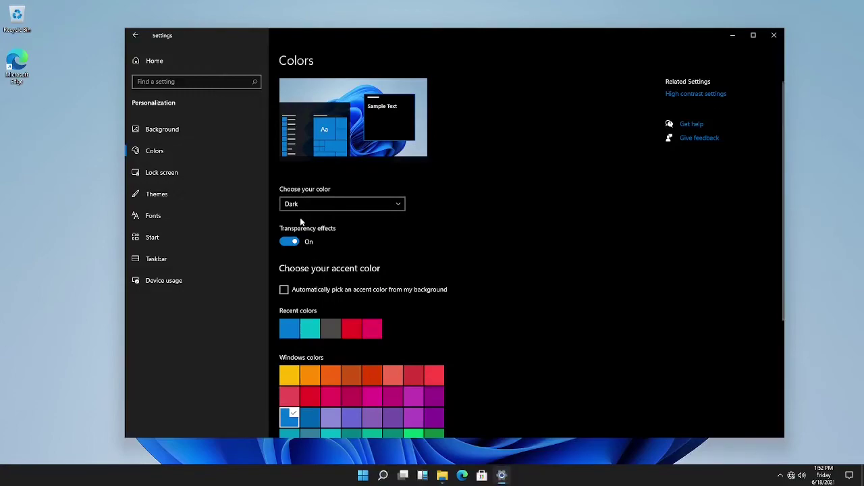
click(216, 175)
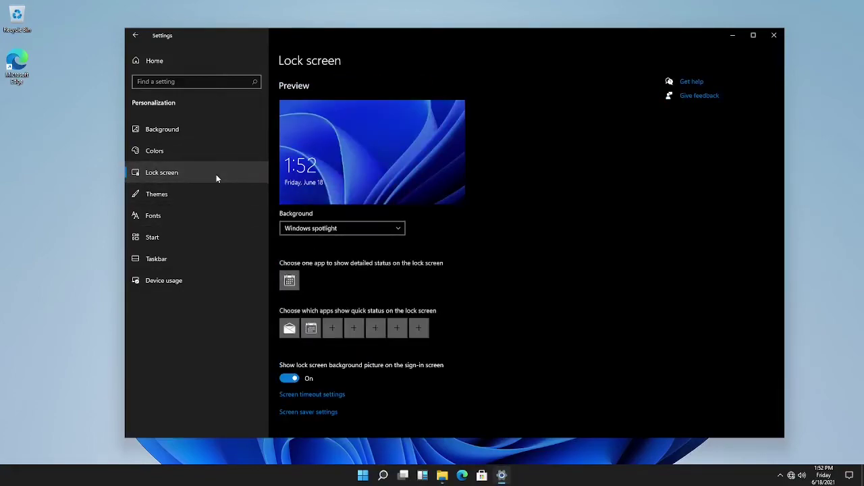
click(202, 192)
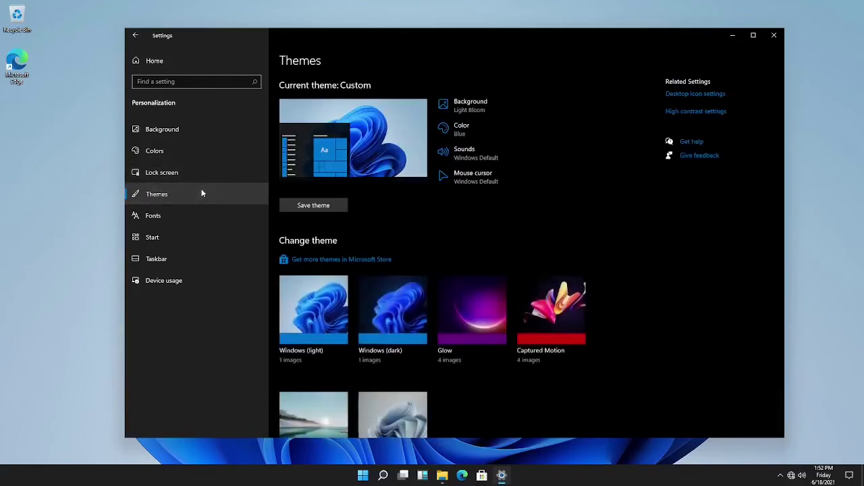
click(418, 336)
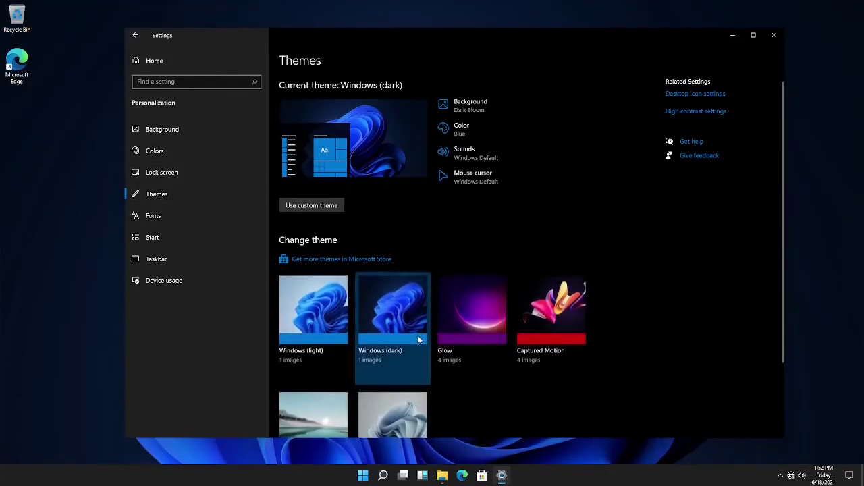
Preview the Glow and Captured Motion themes on the desktop, closing File Explorer
click(470, 327)
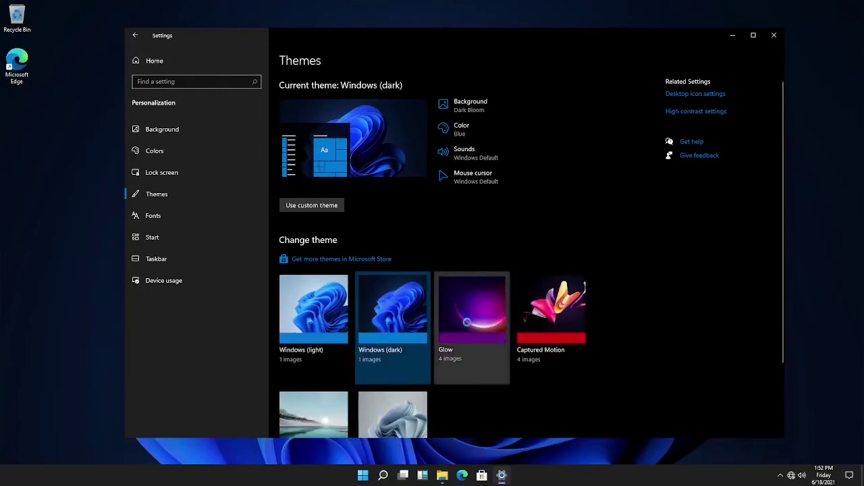
click(731, 34)
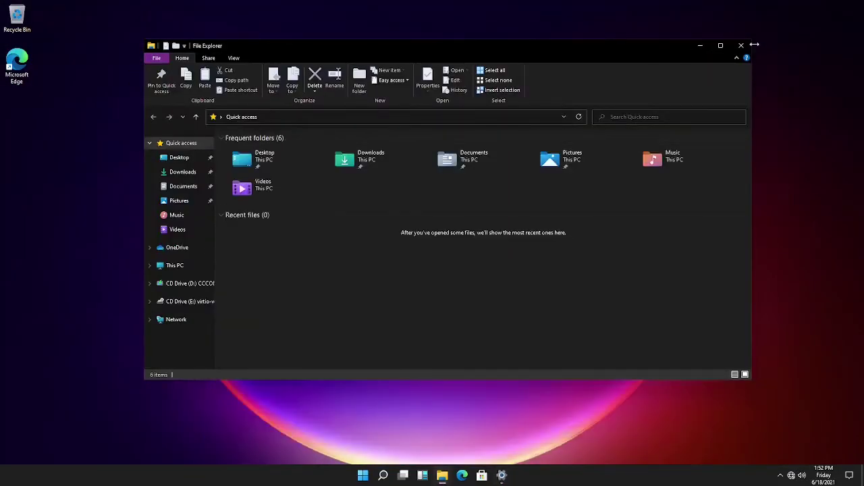
click(746, 45)
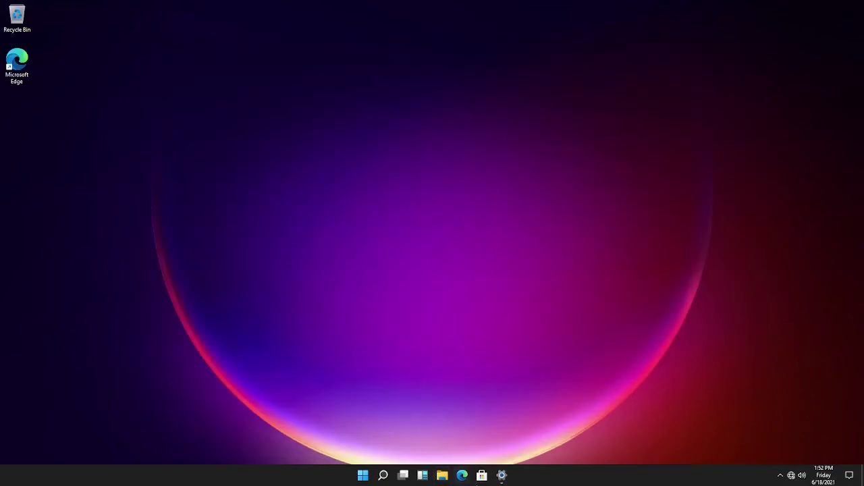
click(502, 476)
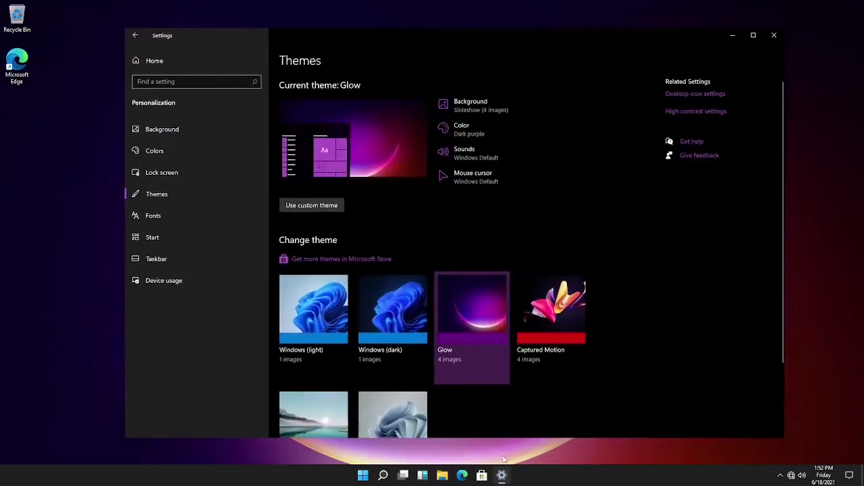
click(544, 351)
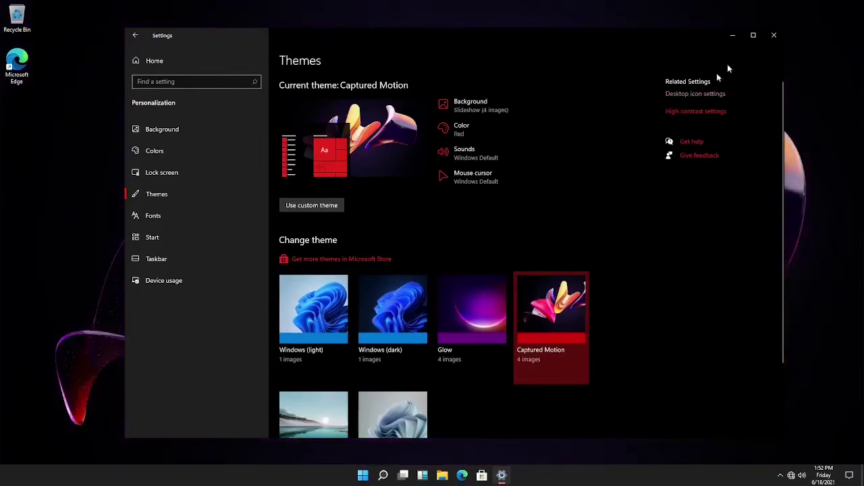
click(732, 35)
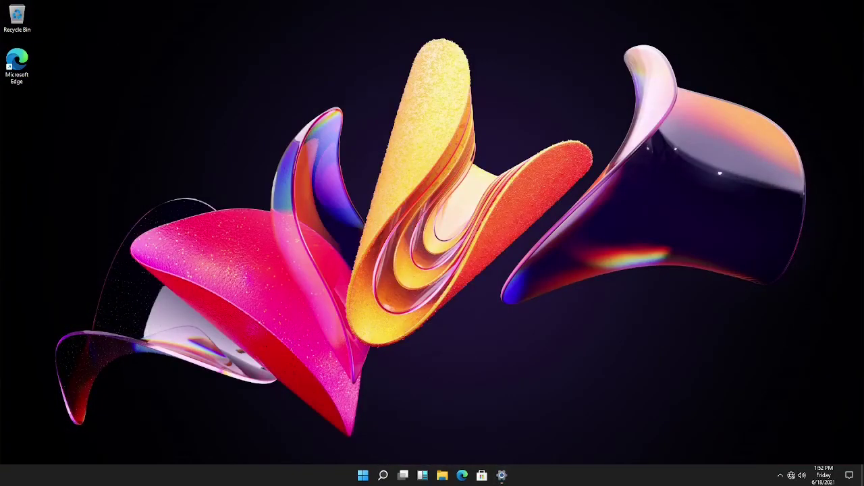
click(507, 474)
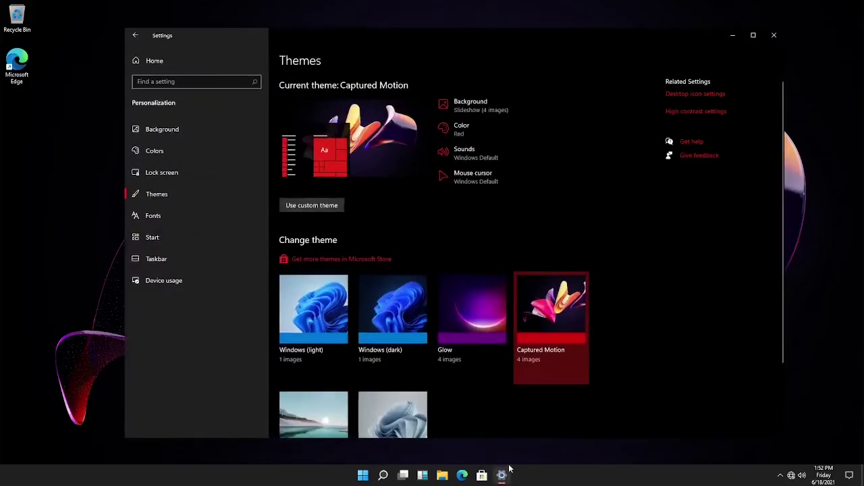
Preview the Sunrise theme, reapply Windows (dark), and go to the Fonts page
scroll(447, 347, down, 3)
click(301, 321)
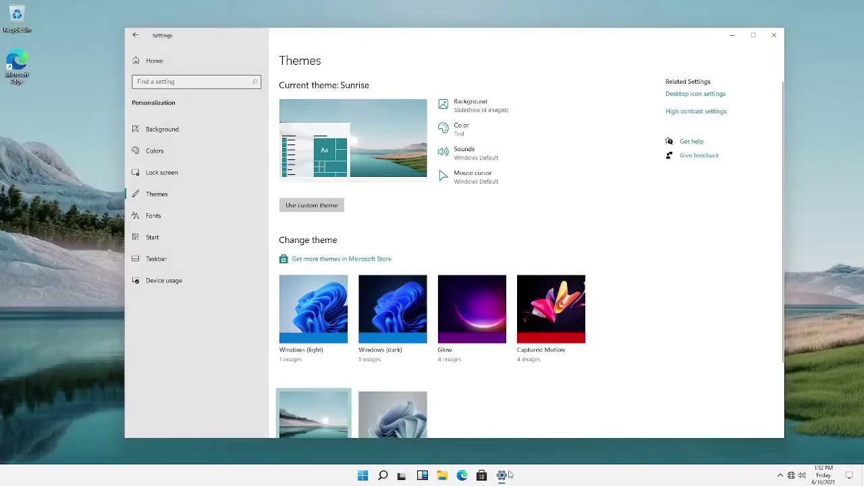
click(503, 475)
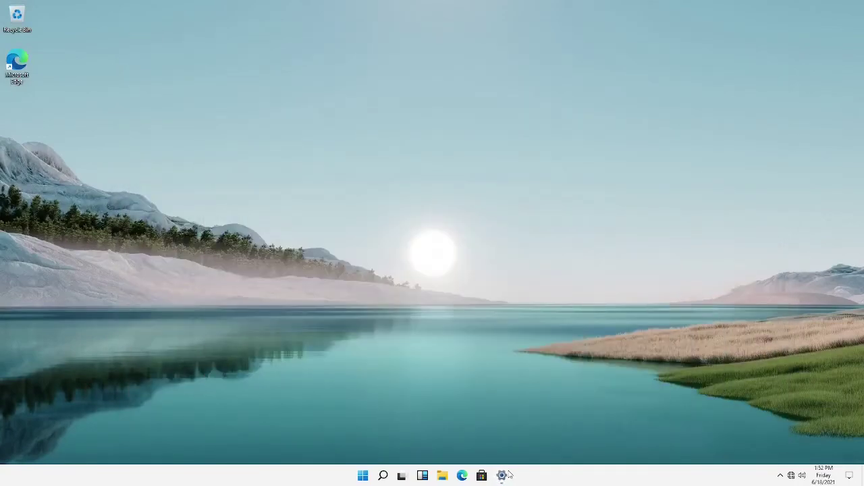
click(505, 475)
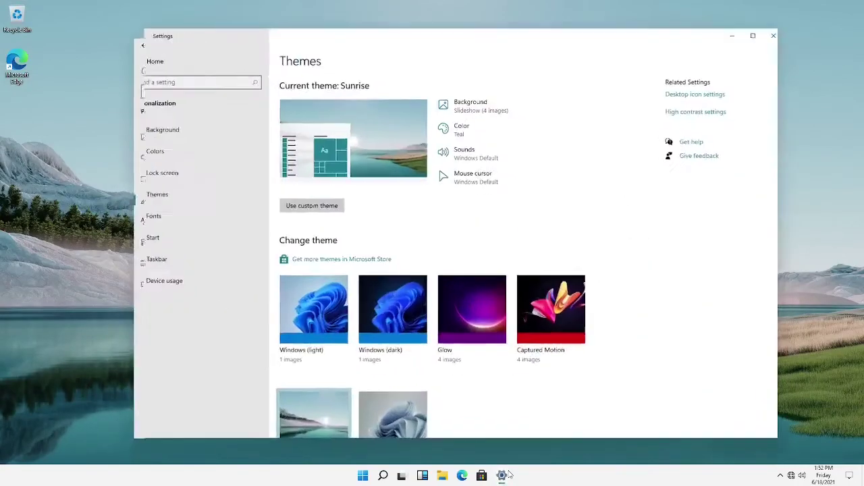
click(401, 307)
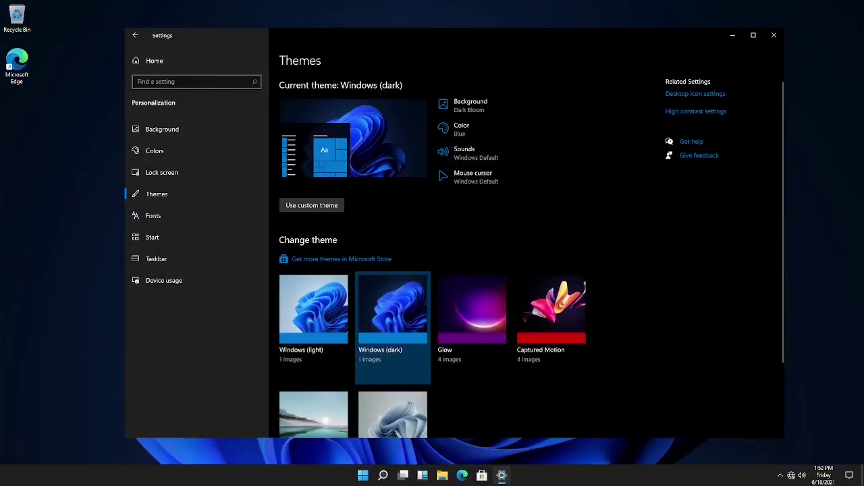
click(192, 215)
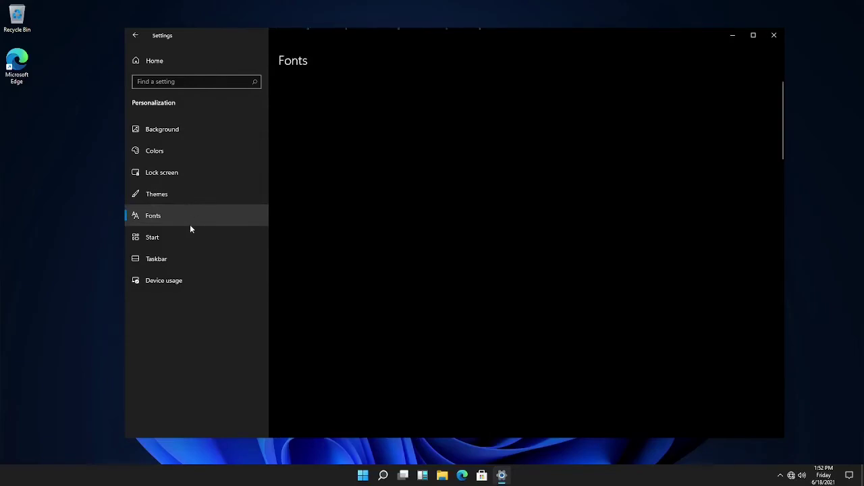
Set the Taskbar alignment to Left in the Taskbar settings
click(188, 231)
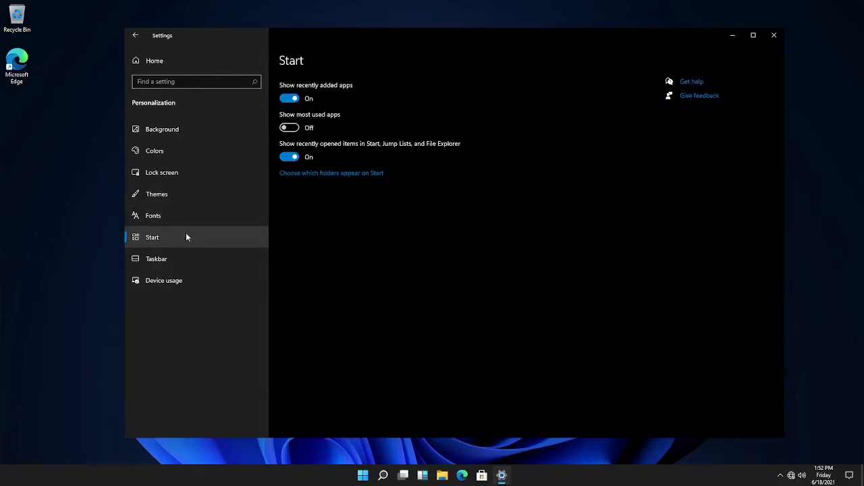
click(188, 252)
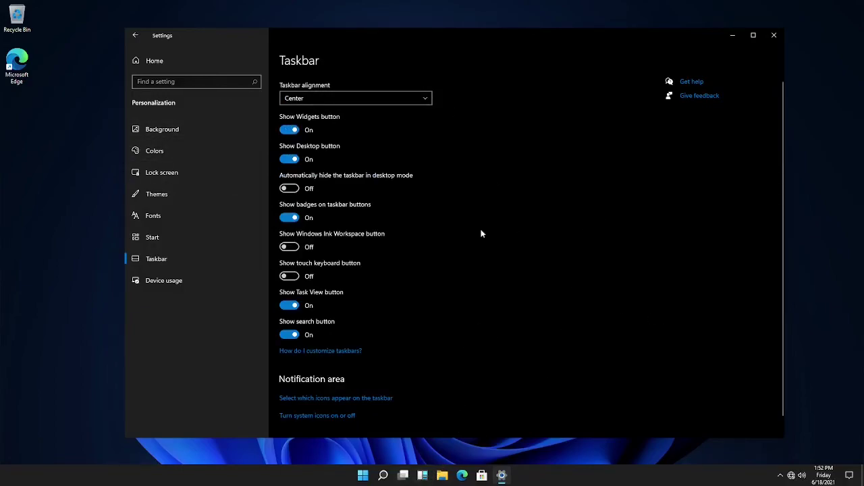
click(362, 100)
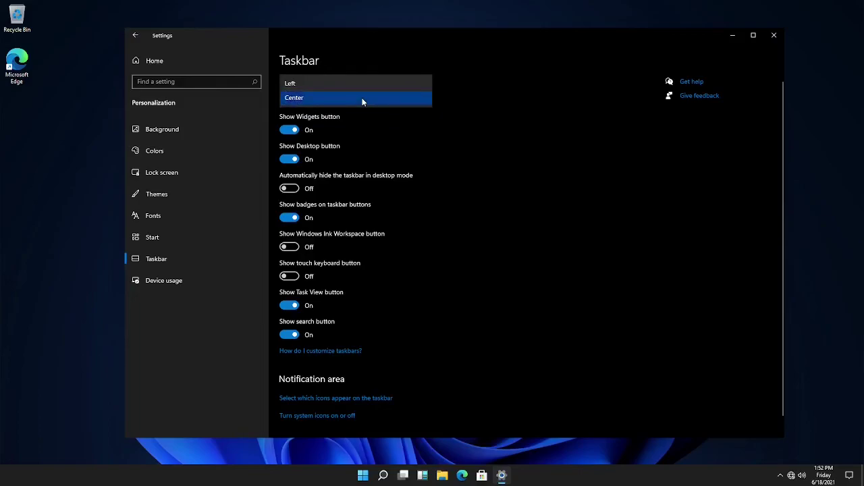
click(358, 83)
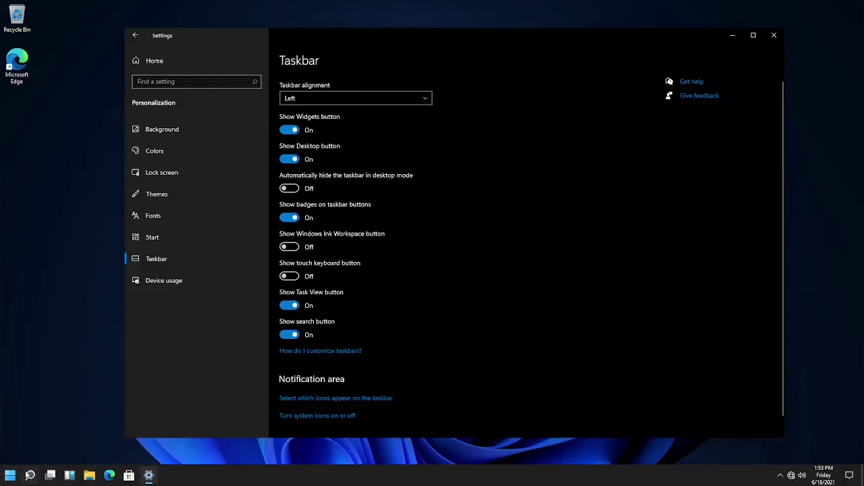
Launch Paint from the Start menu and close it again
click(4, 479)
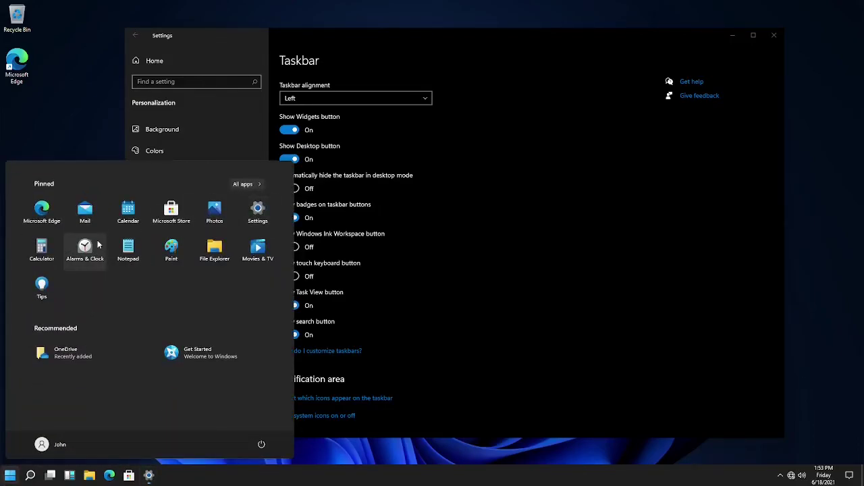
click(171, 250)
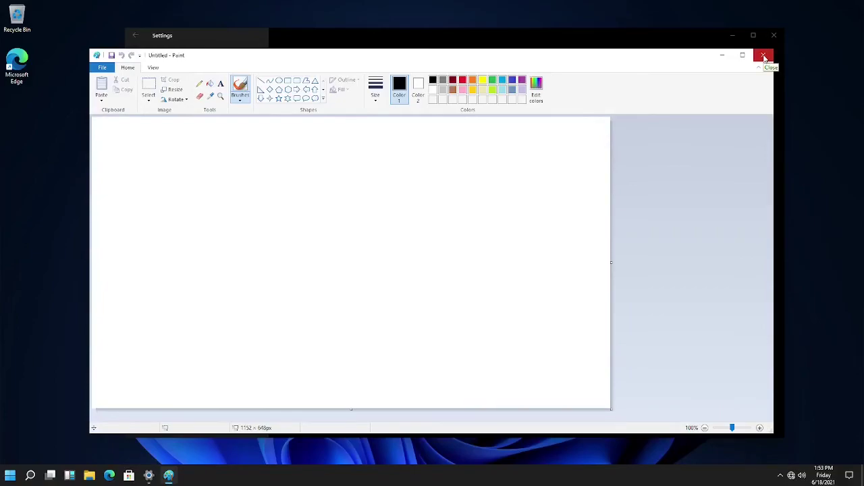
click(763, 56)
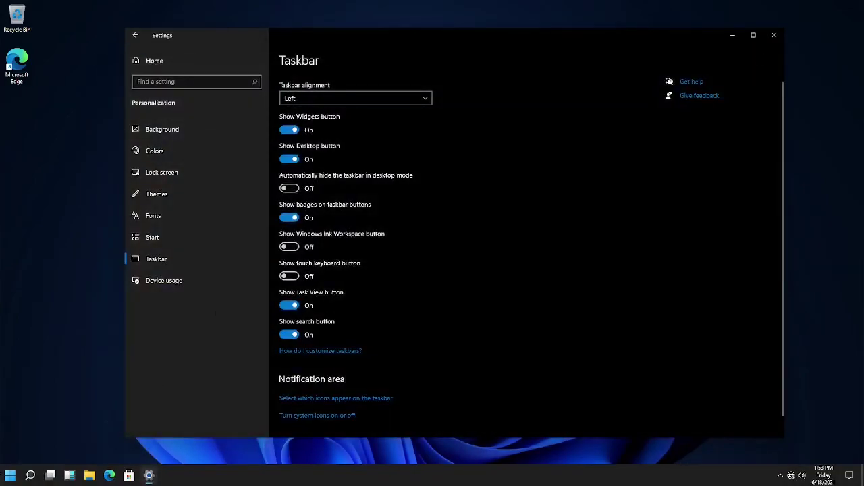
Open Notepad, move its window, look at its File menu, then close it
click(10, 475)
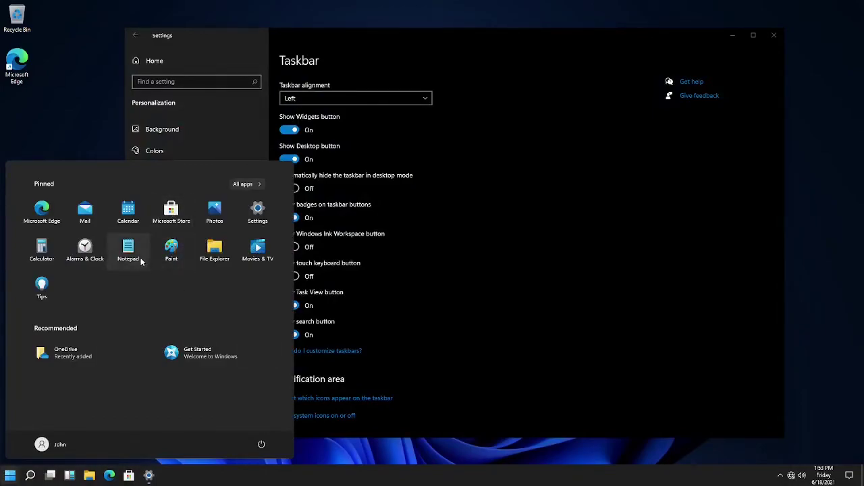
click(128, 250)
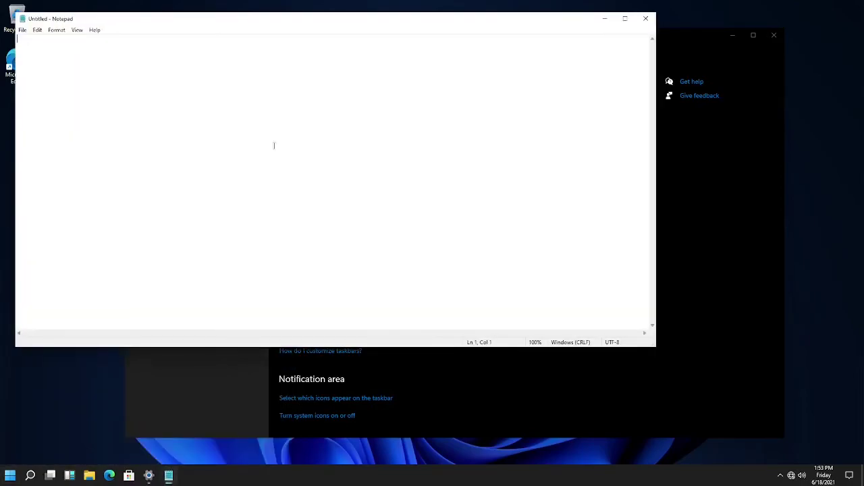
drag(470, 23, 549, 49)
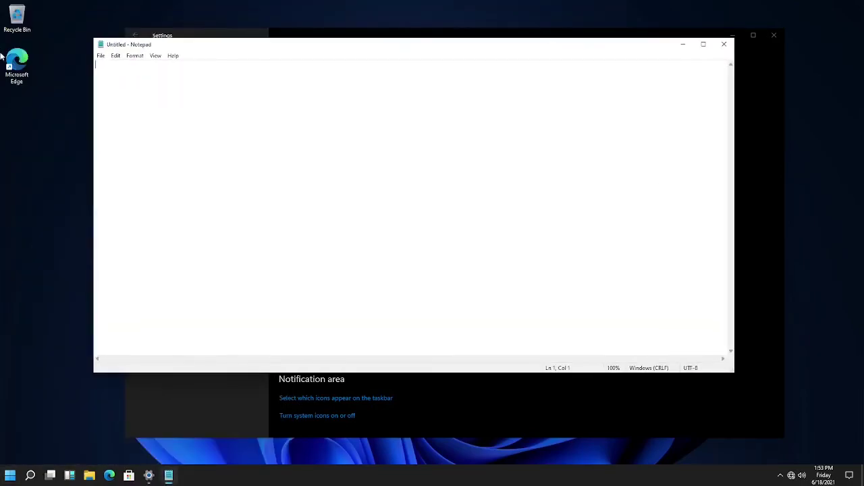
click(100, 56)
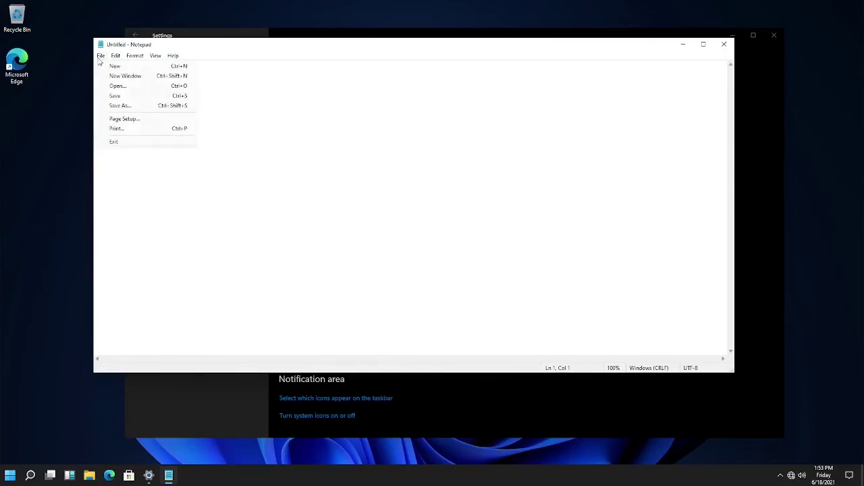
mouse_move(148, 59)
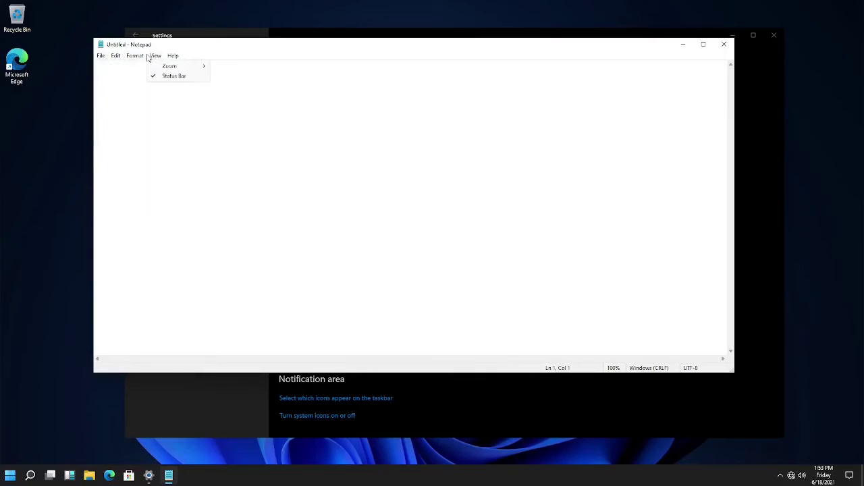
click(594, 79)
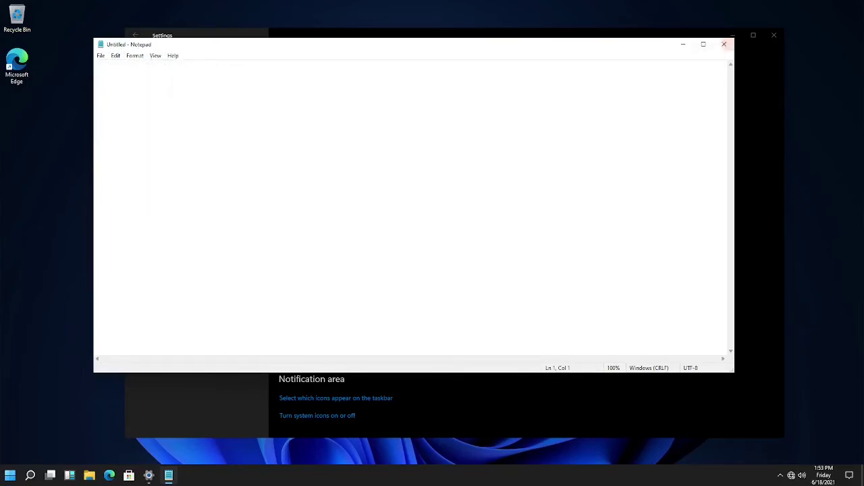
click(723, 44)
Launch the Tips app, move its window, then close it
click(9, 476)
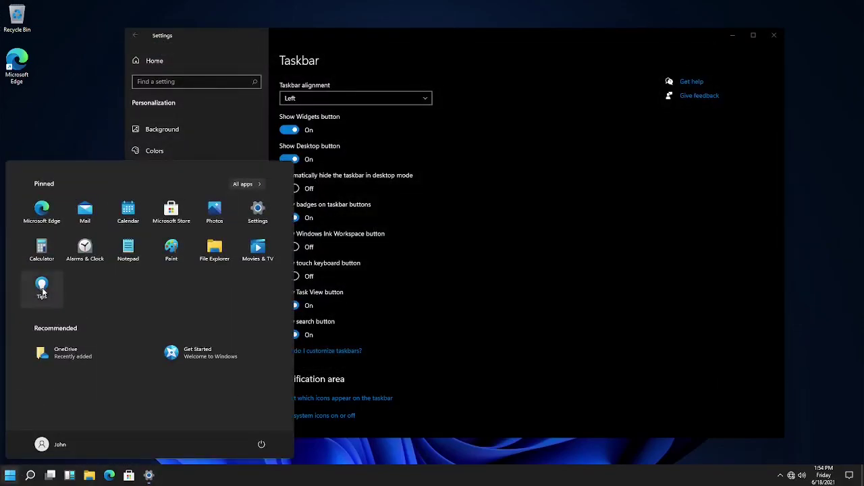
click(41, 289)
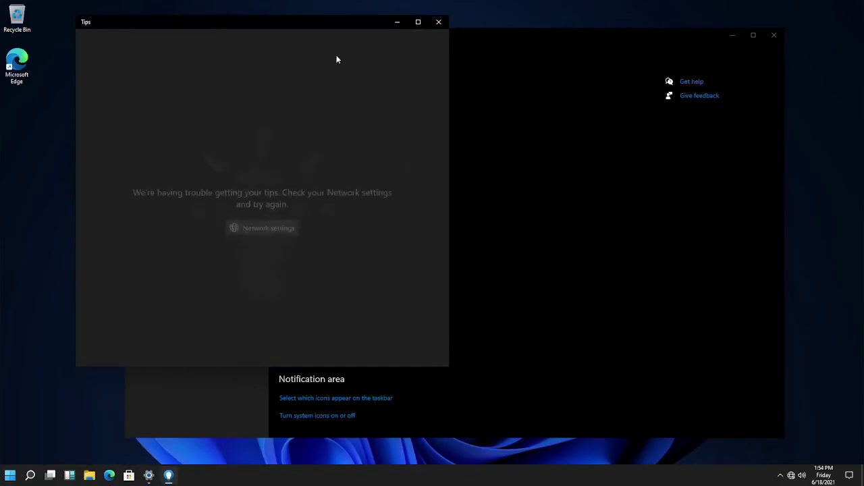
drag(353, 21, 439, 39)
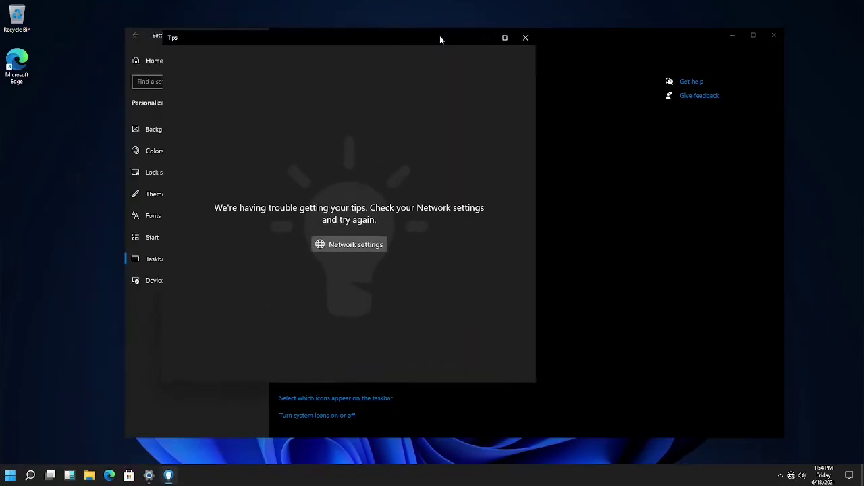
click(526, 38)
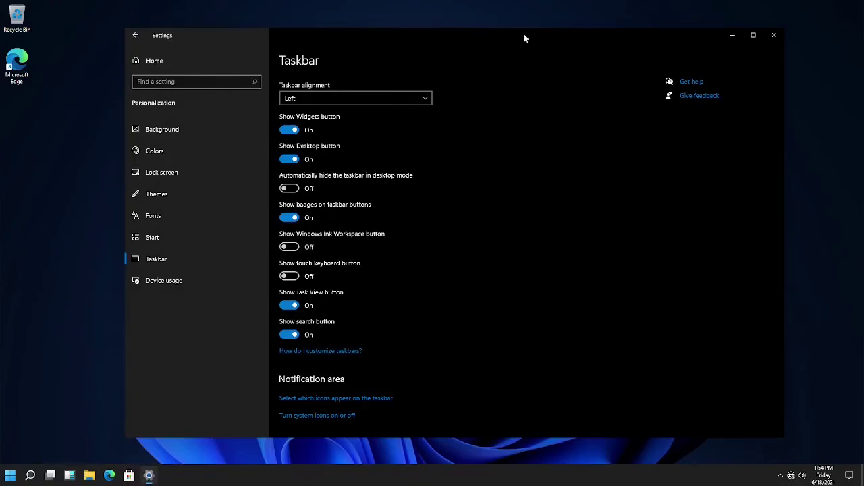
Show the Device usage settings page, then scroll Start's All apps list to the W entries
click(165, 282)
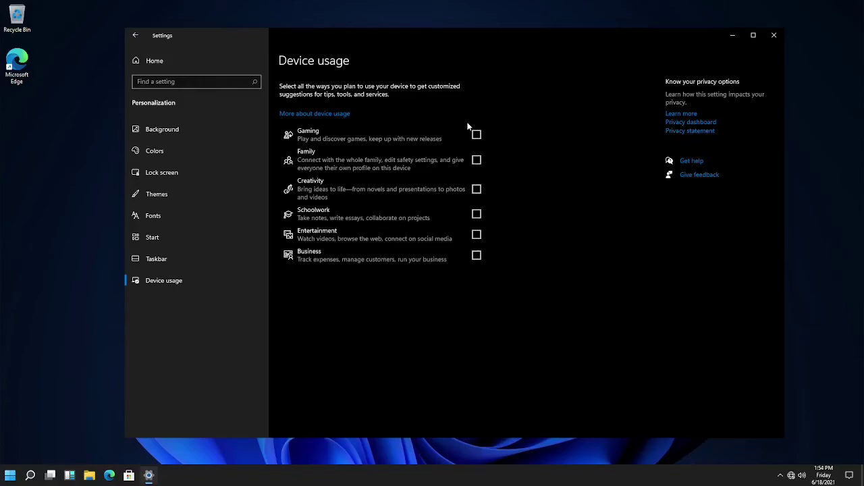
click(10, 475)
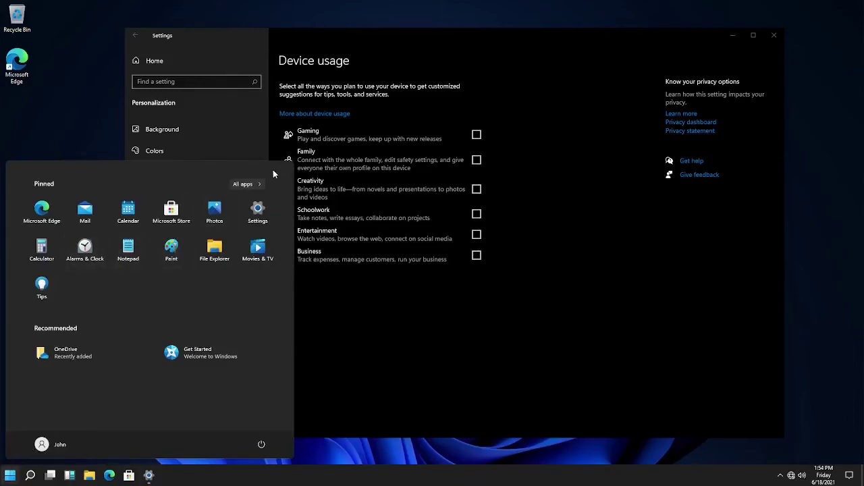
click(245, 184)
scroll(123, 278, down, 3)
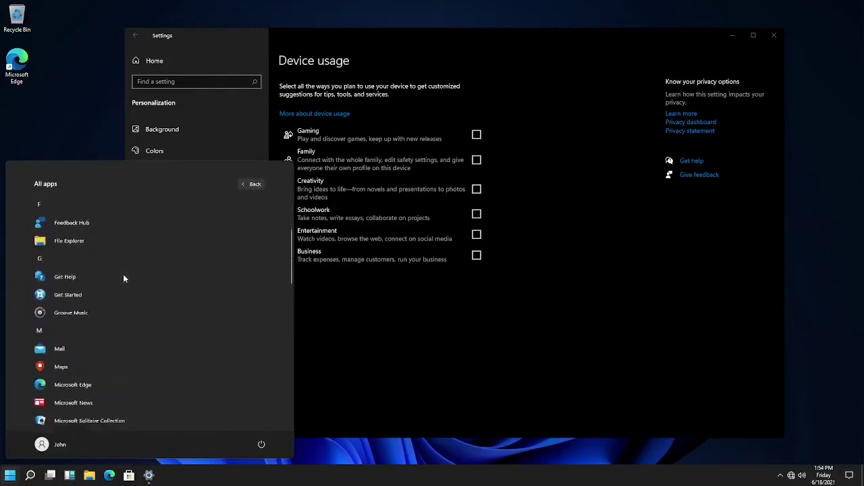
scroll(124, 278, down, 2)
scroll(123, 277, up, 1)
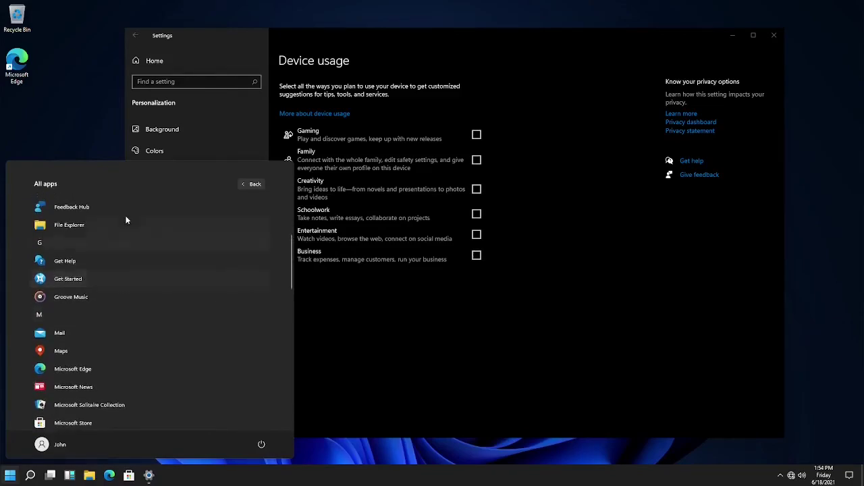
scroll(117, 265, down, 4)
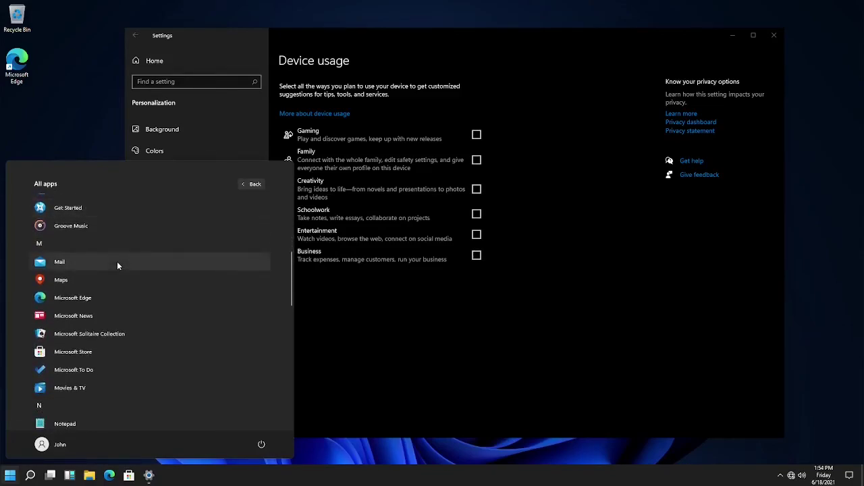
scroll(117, 265, down, 3)
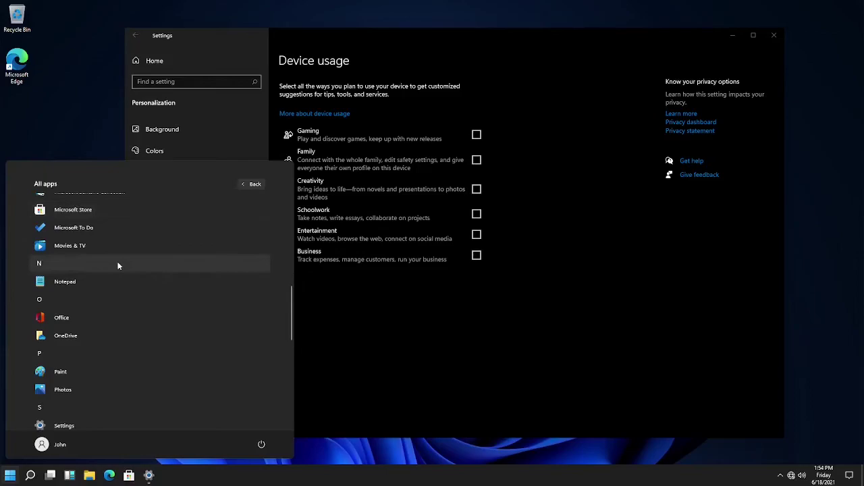
scroll(122, 304, down, 4)
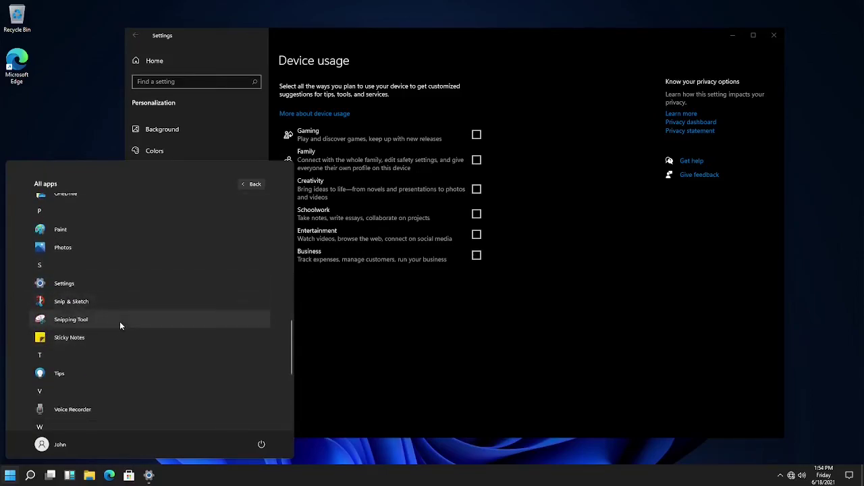
scroll(121, 326, down, 2)
scroll(120, 326, down, 3)
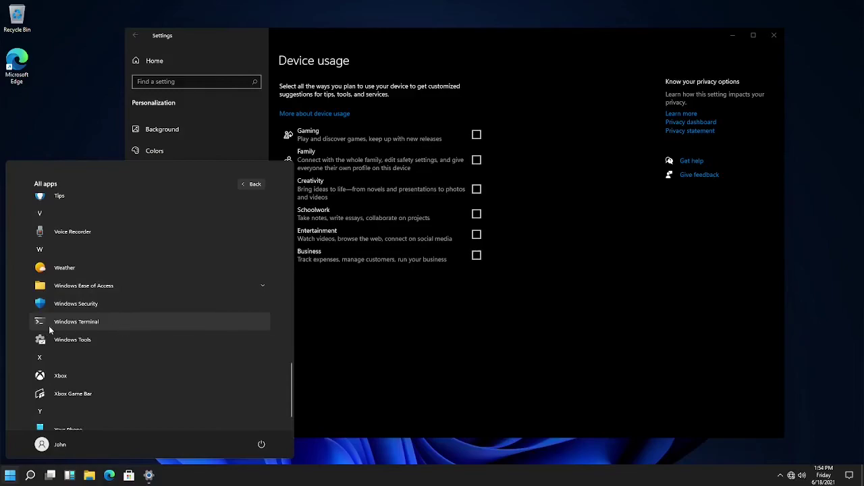
Launch Windows Terminal, centre its PowerShell window, and peek at the new tab profile list
drag(48, 325, 232, 327)
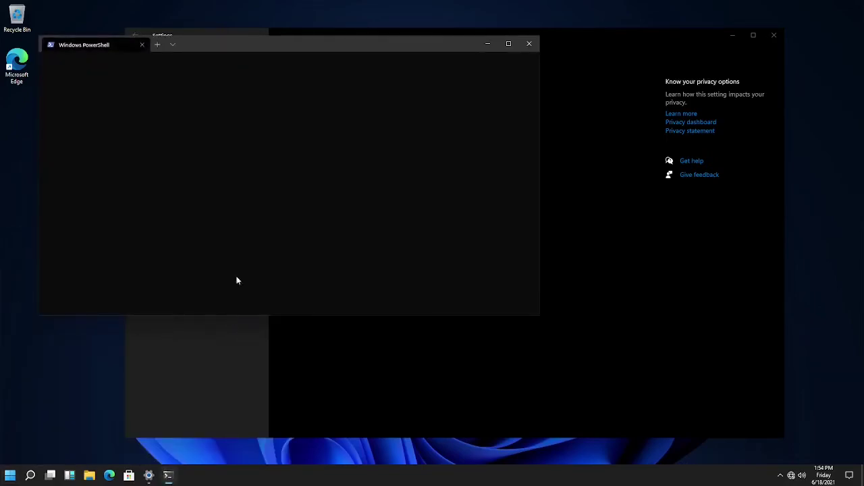
drag(373, 44, 535, 120)
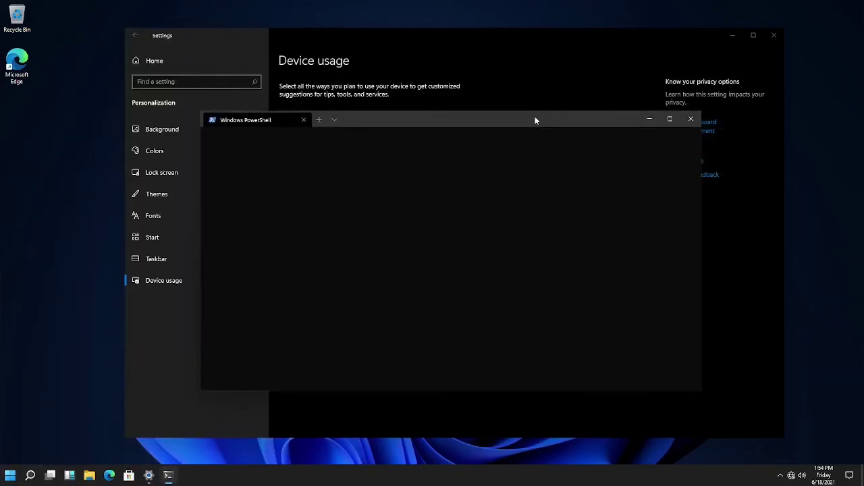
click(334, 119)
click(335, 118)
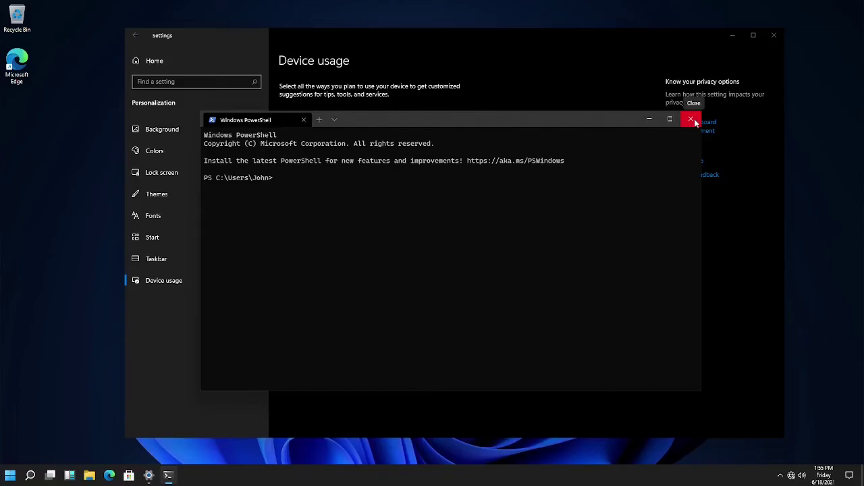
Close Settings and Windows Terminal, leaving the Start menu's pinned apps showing
click(775, 35)
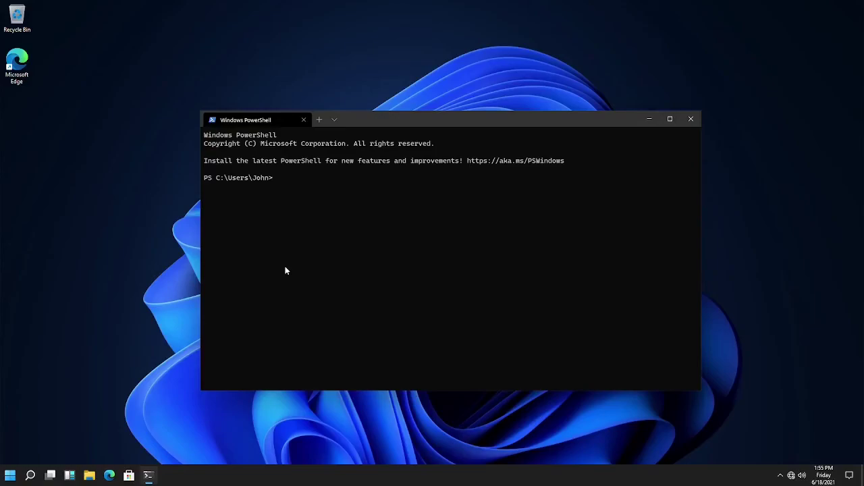
click(691, 120)
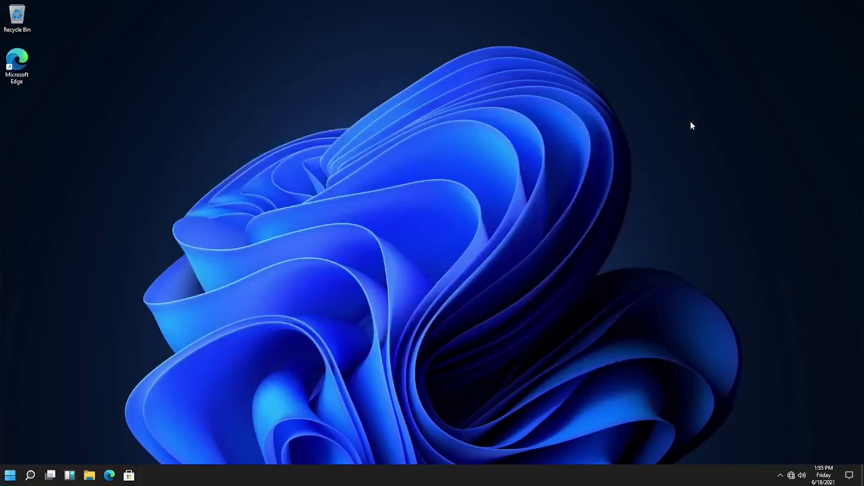
click(3, 478)
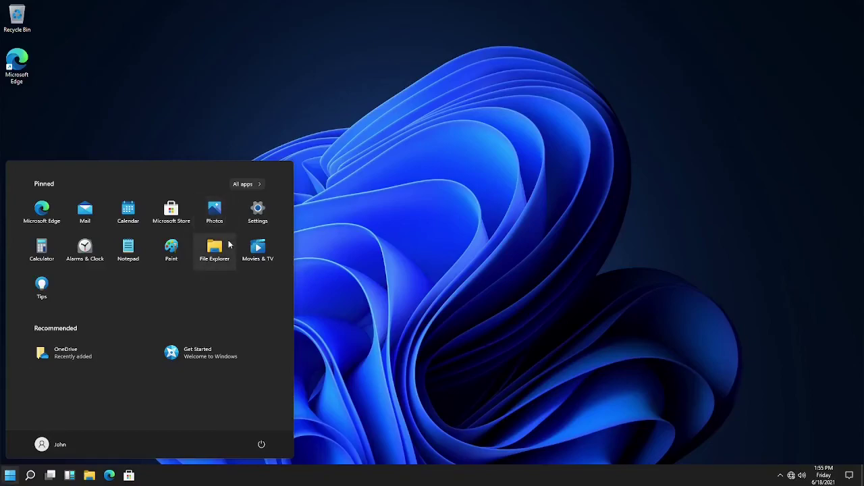
Launch Calendar from Start, shift its window right, and close it
click(129, 215)
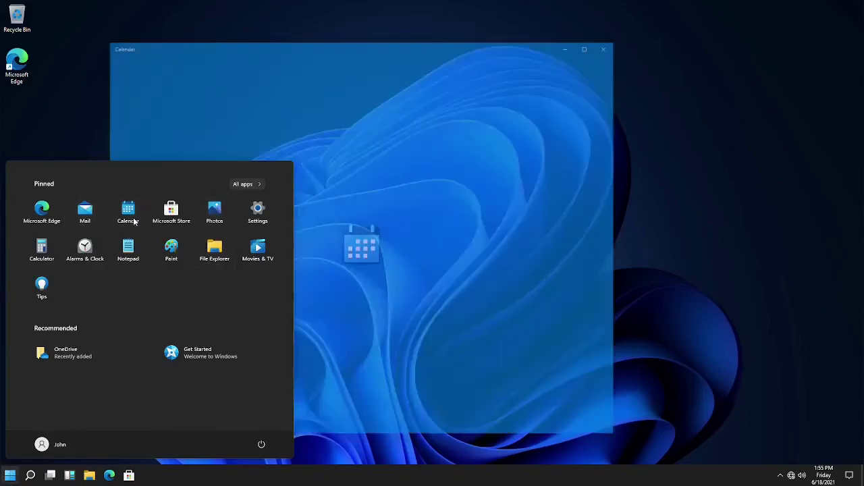
drag(211, 35, 316, 33)
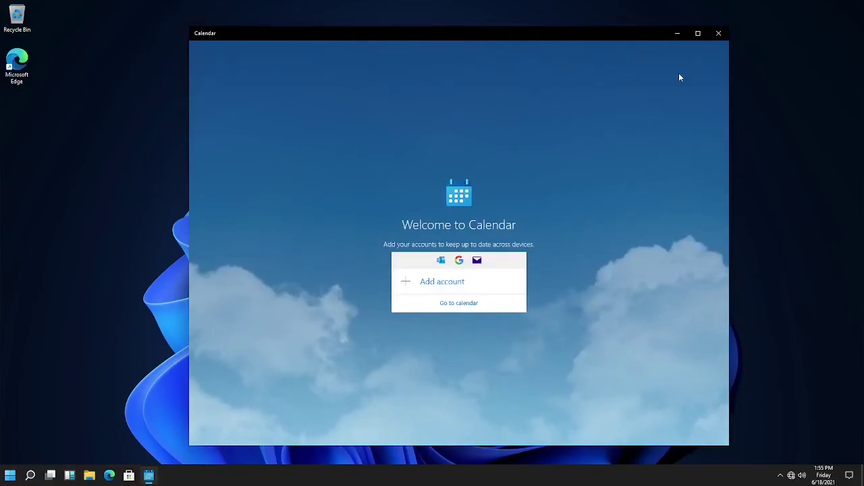
click(718, 34)
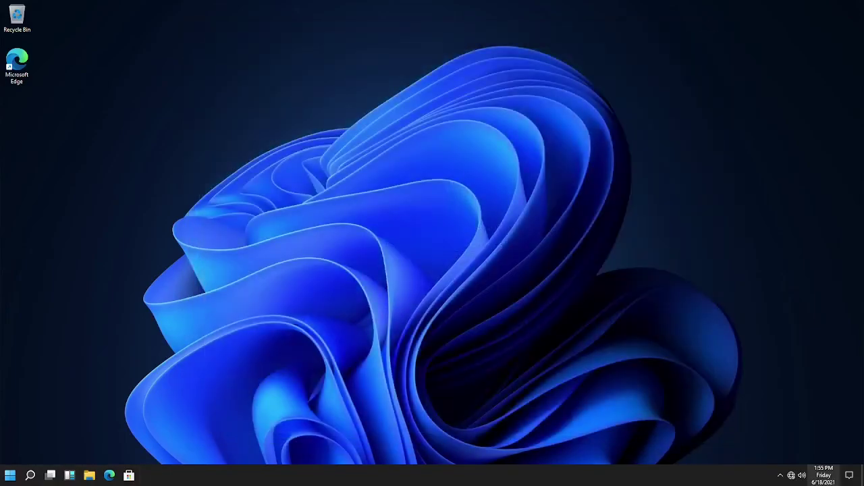
Reopen Calendar via Get started in the taskbar clock flyout, close it, and bring up Start
click(834, 476)
click(824, 475)
click(824, 475)
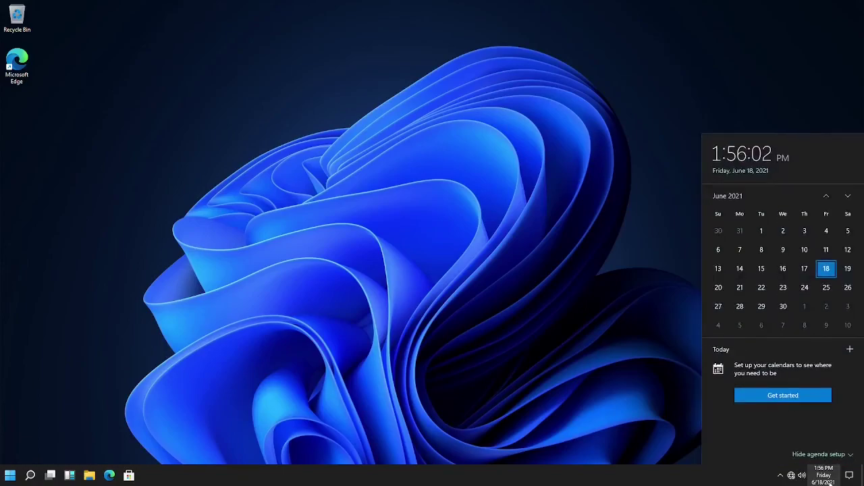
click(774, 396)
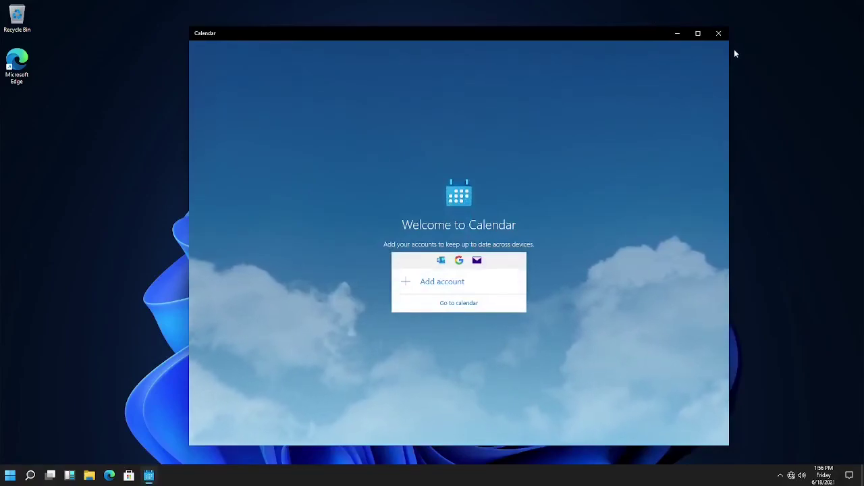
click(717, 34)
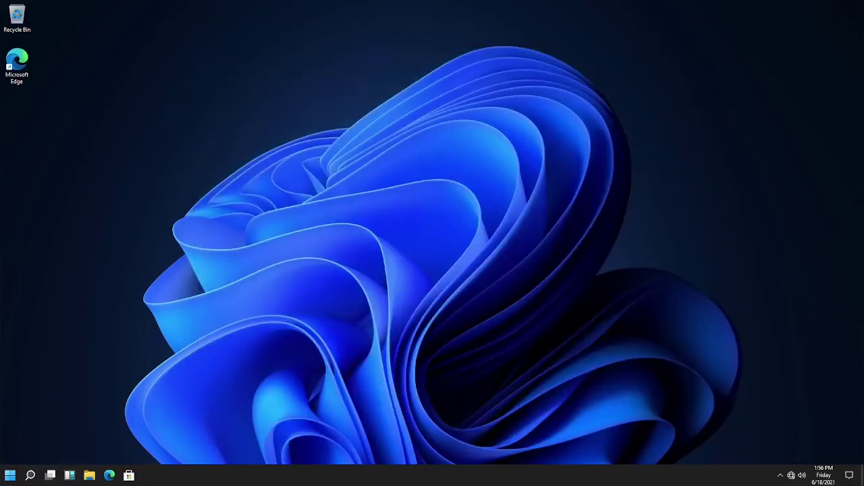
key(super)
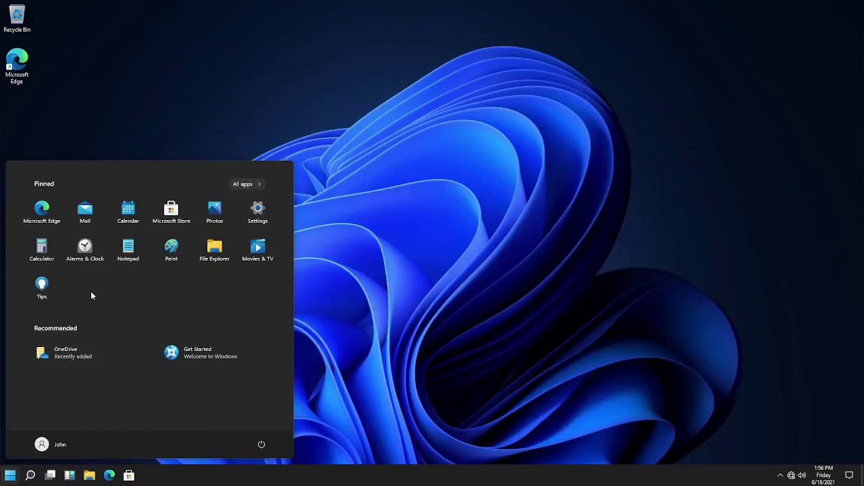
Open Calculator, try the compact Keep on top view, then return to Standard
click(41, 249)
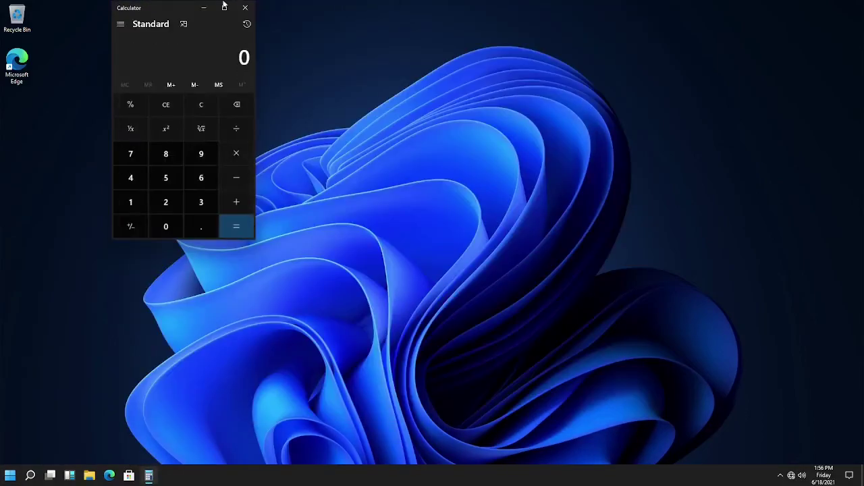
drag(187, 9, 408, 78)
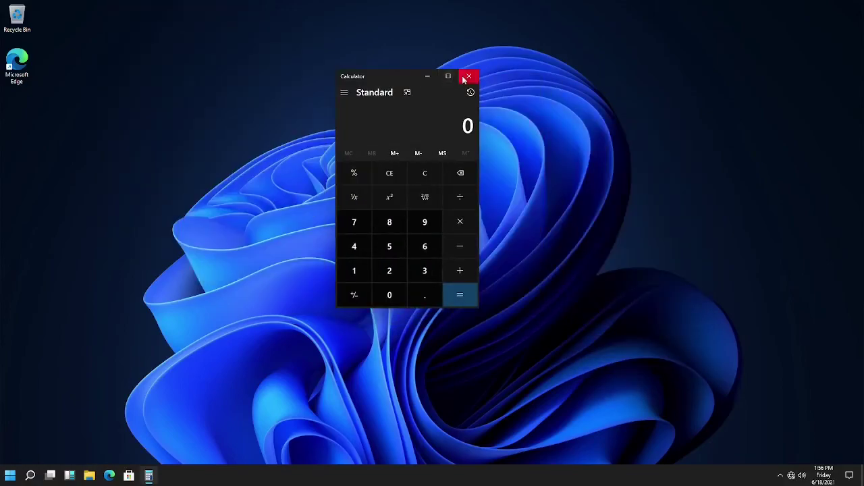
click(406, 93)
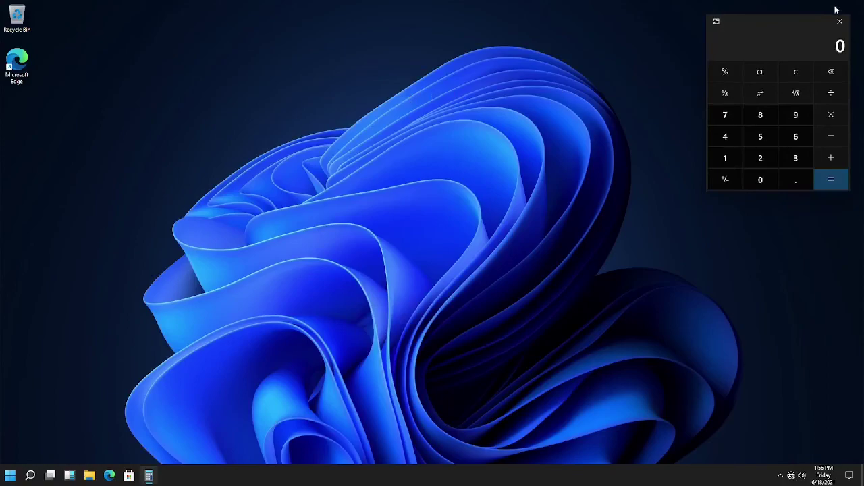
drag(748, 28, 465, 126)
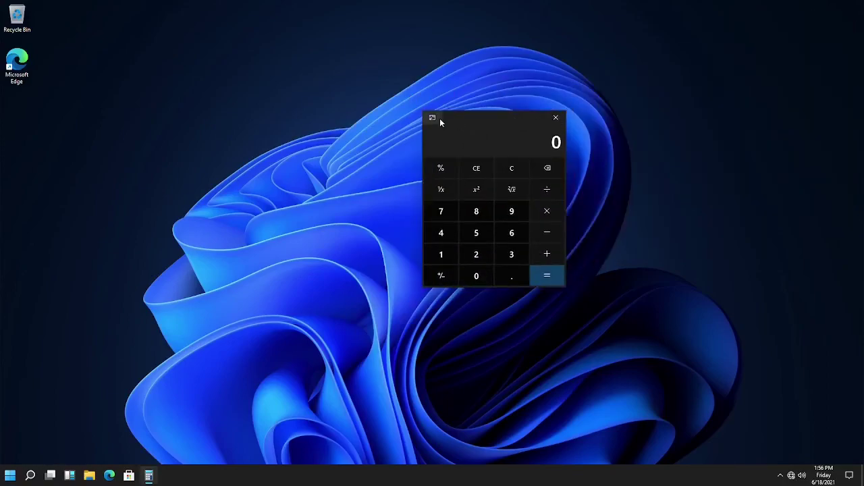
click(439, 120)
Switch Calculator to Scientific mode, maximize it, close it, and reopen the Start menu
click(345, 92)
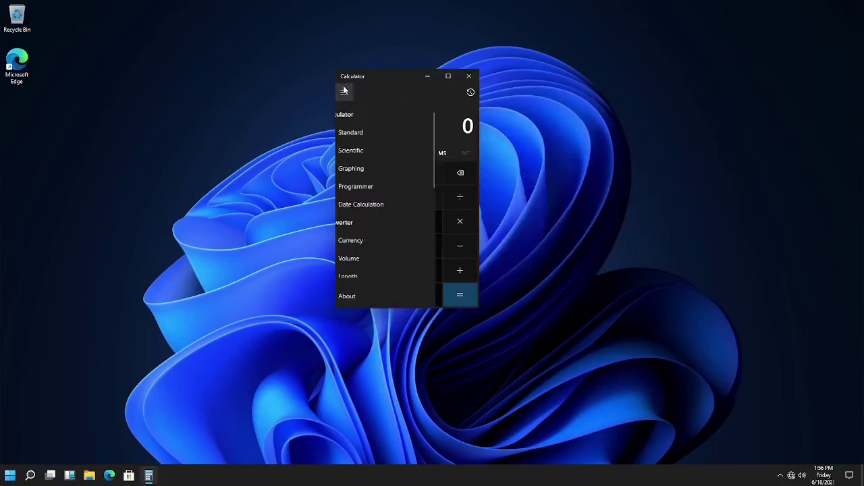
click(361, 150)
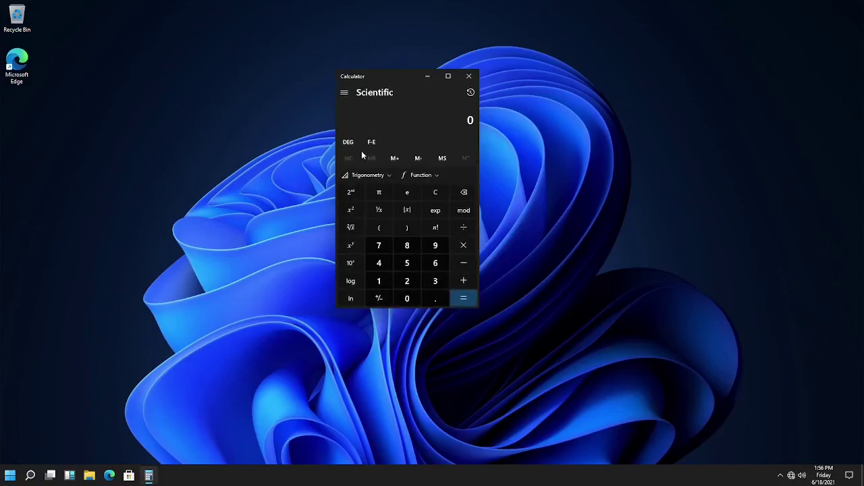
click(449, 78)
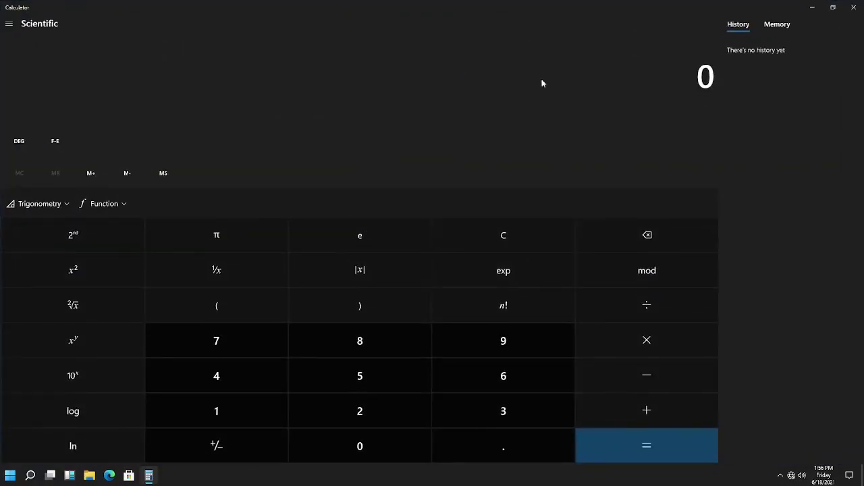
click(854, 7)
click(10, 475)
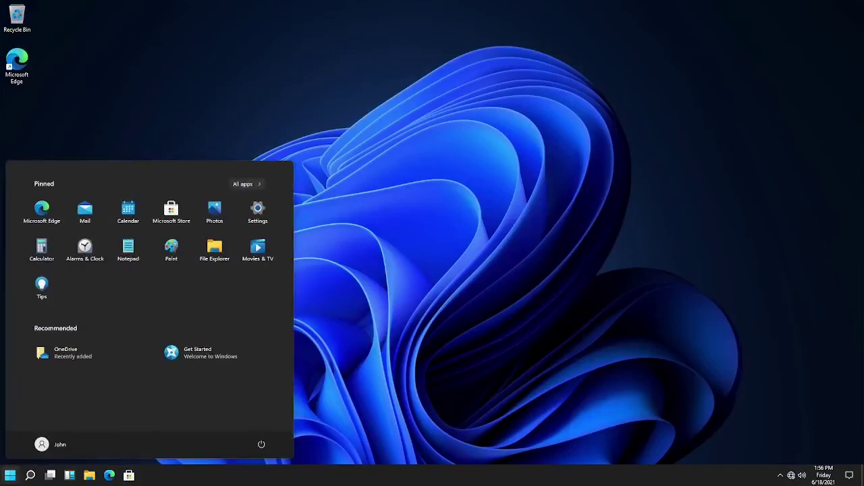
click(106, 259)
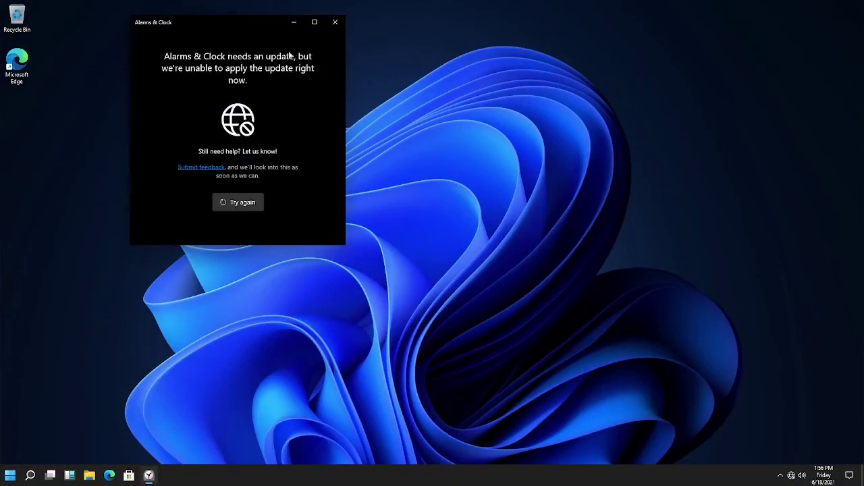
click(335, 22)
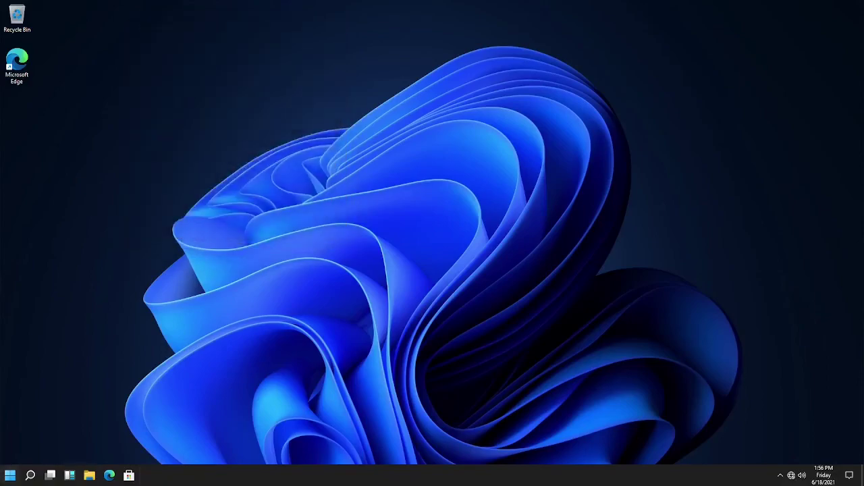
click(9, 475)
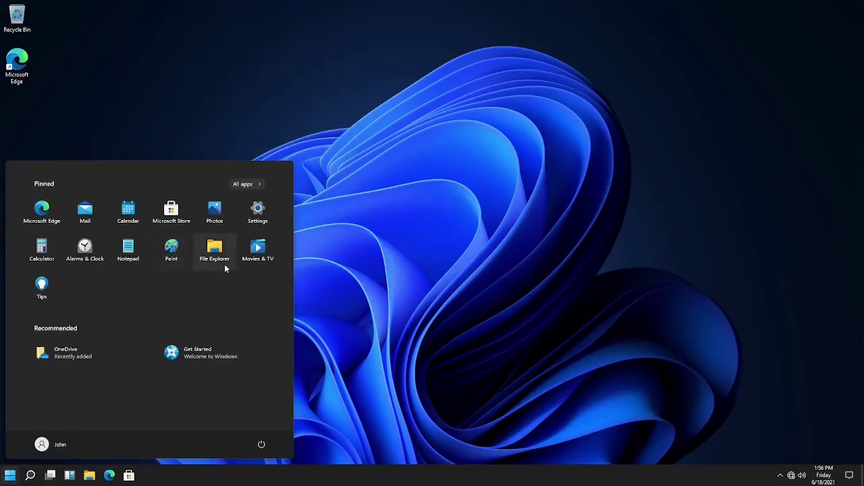
click(257, 259)
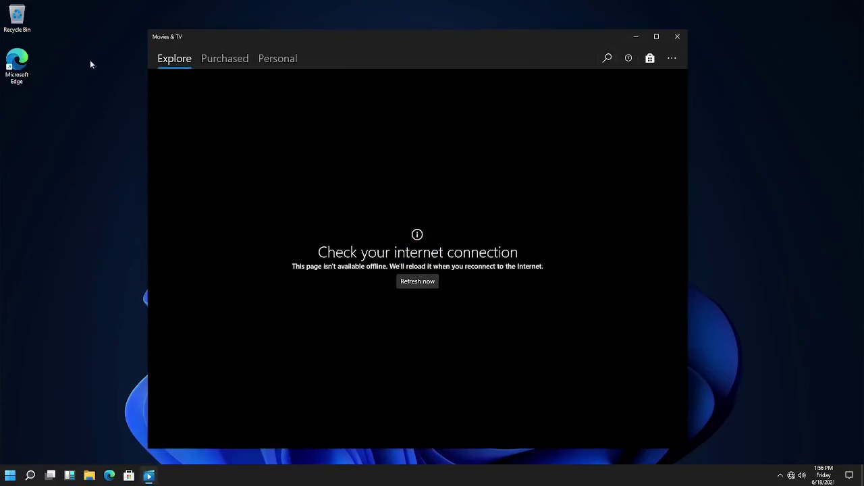
click(234, 62)
click(261, 62)
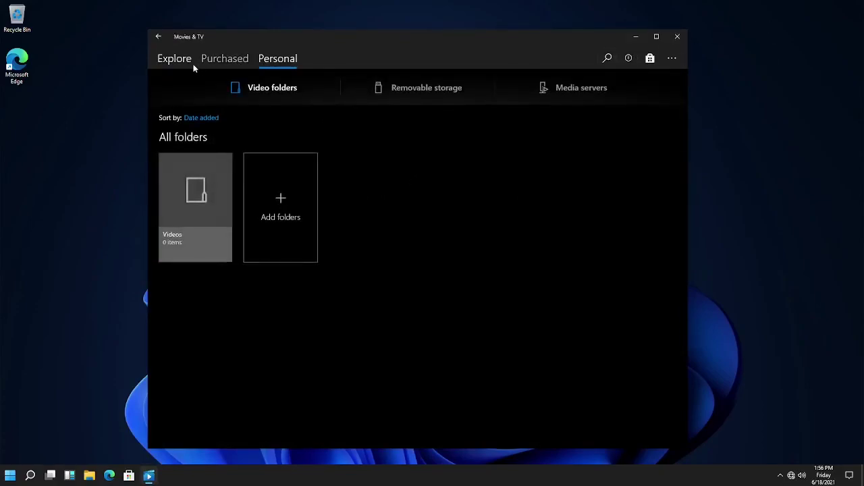
click(187, 64)
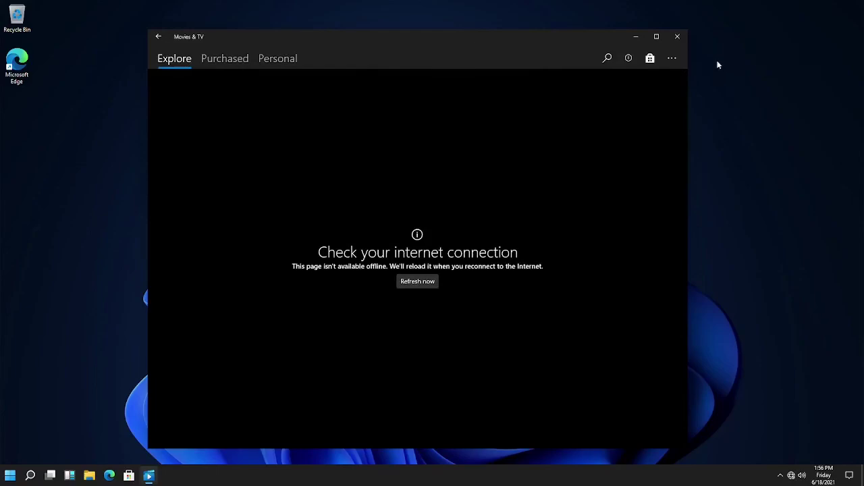
click(679, 61)
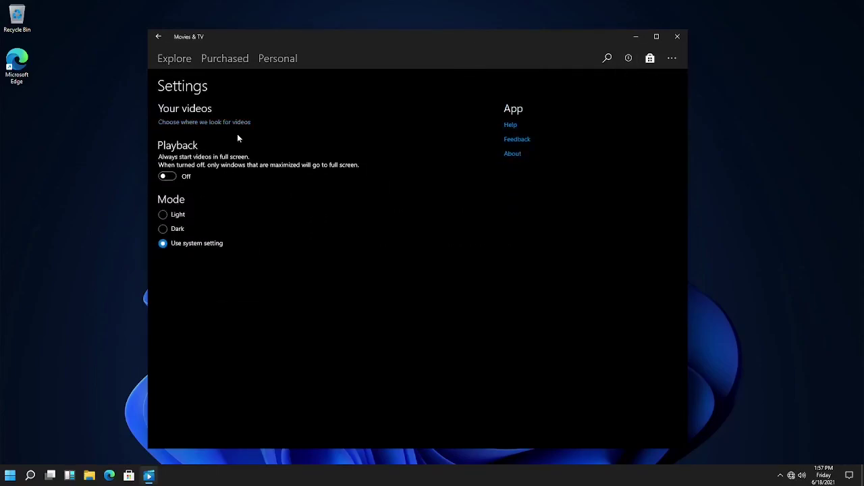
click(678, 37)
click(9, 476)
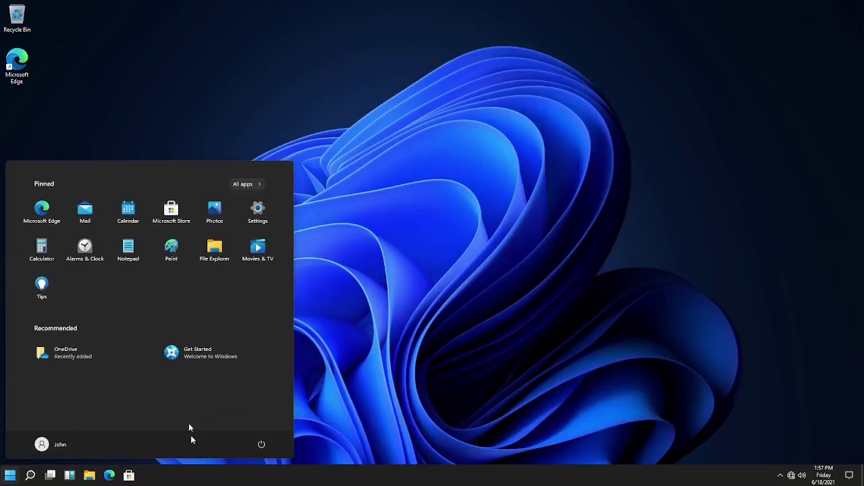
click(218, 358)
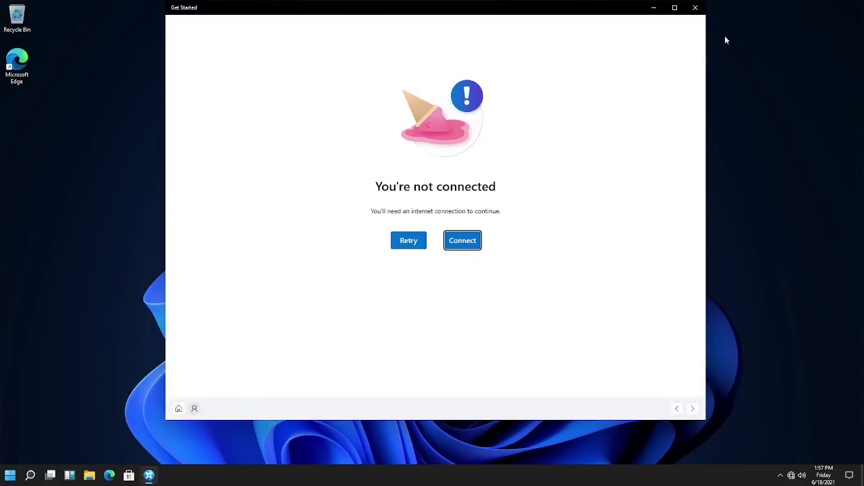
click(697, 9)
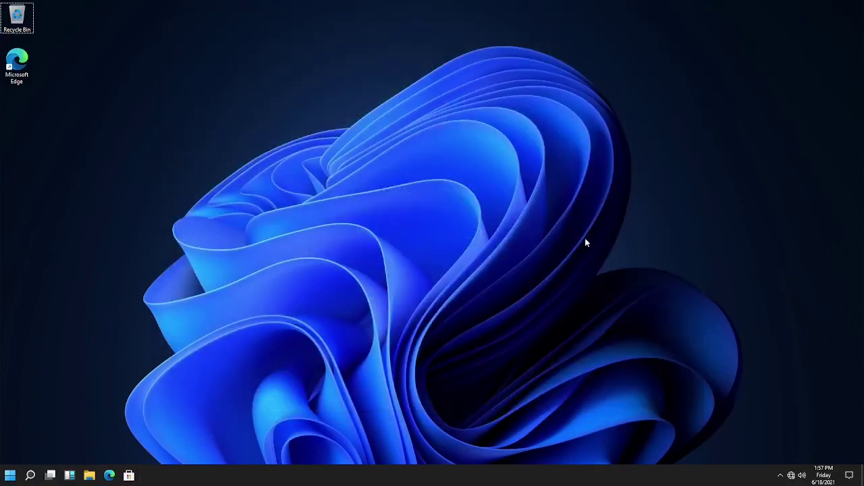
click(30, 476)
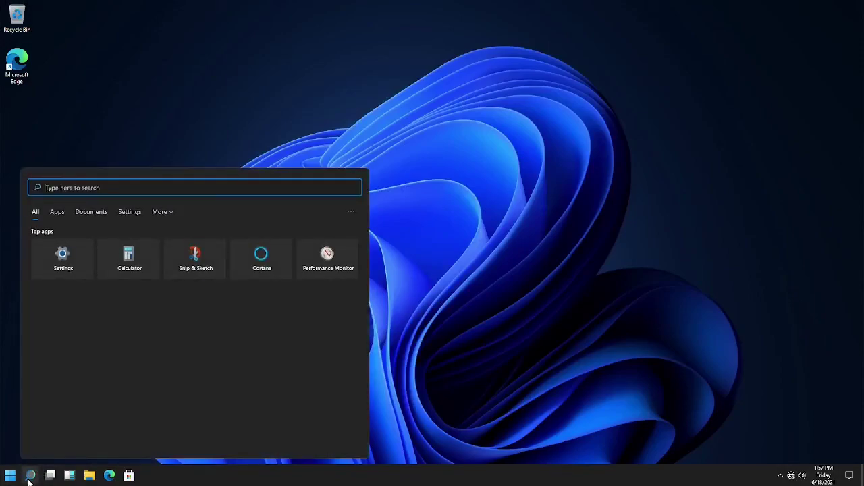
click(30, 481)
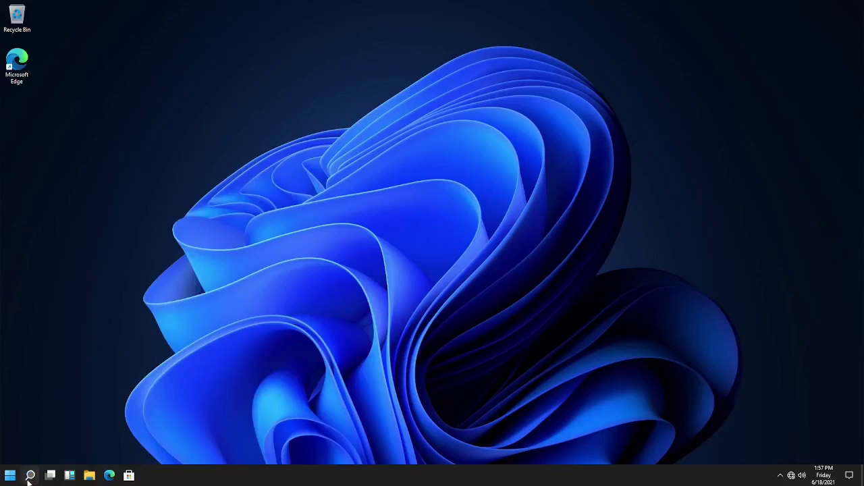
click(2, 476)
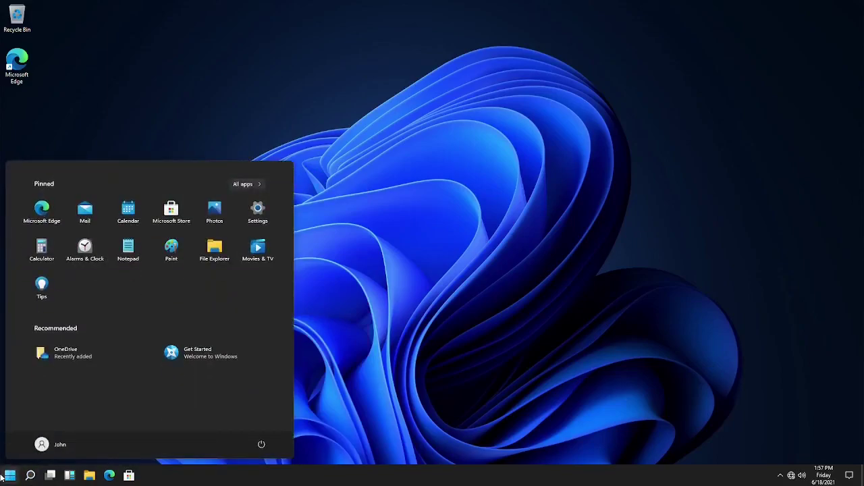